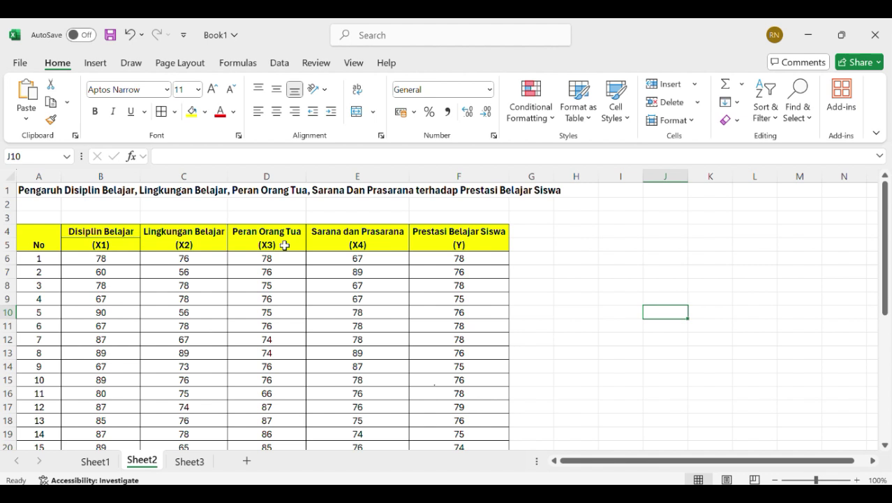
Copy the score data in cells B6:F35, covering columns X1 to X4 and Y, without the headers and numbering.
scroll(180, 334, "down", 7)
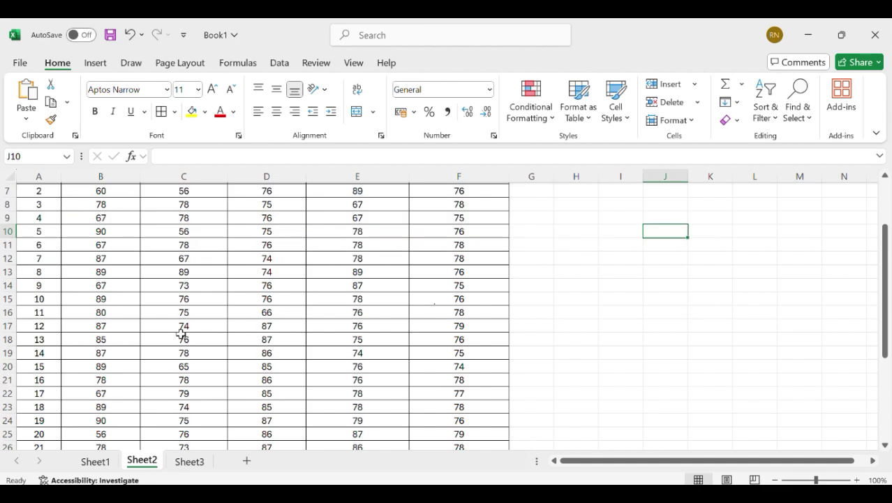
scroll(180, 334, "up", 6)
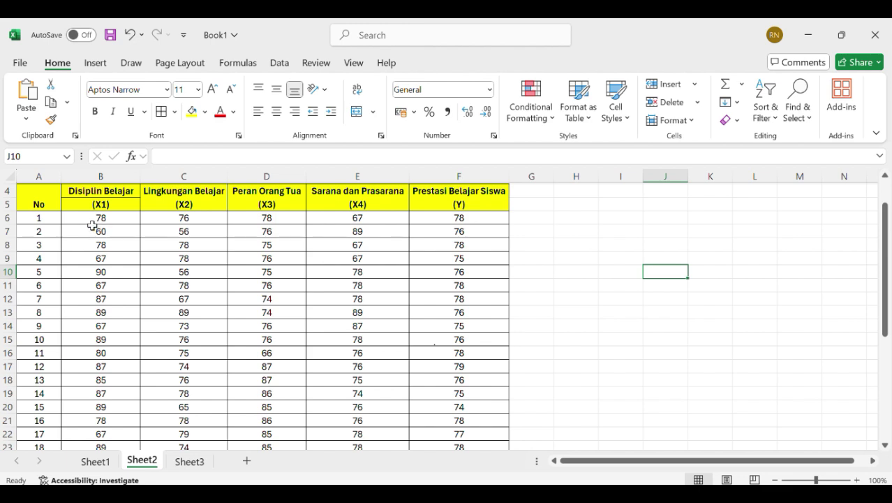
left_click_drag(92, 221, 455, 435)
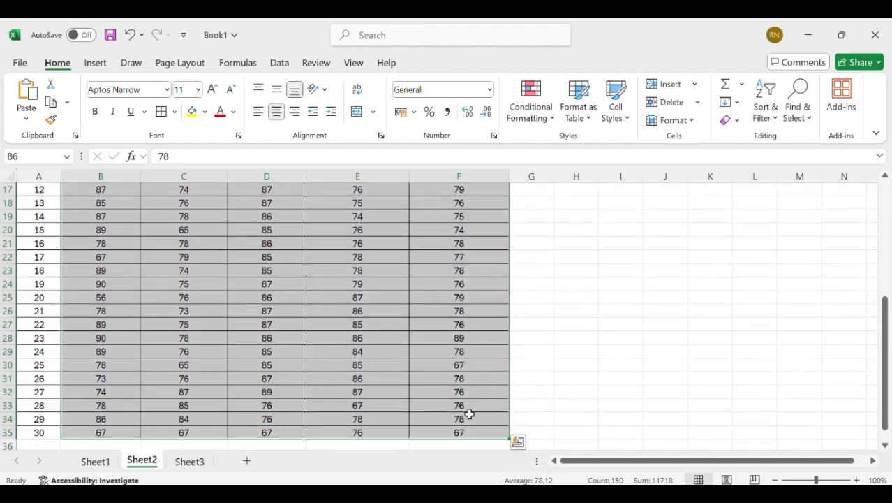
right_click(471, 418)
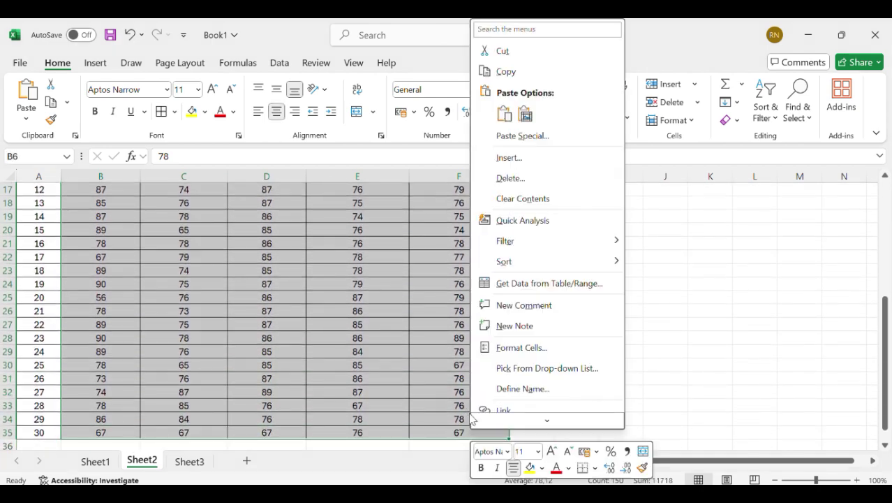
left_click(504, 71)
scroll(434, 384, "up", 6)
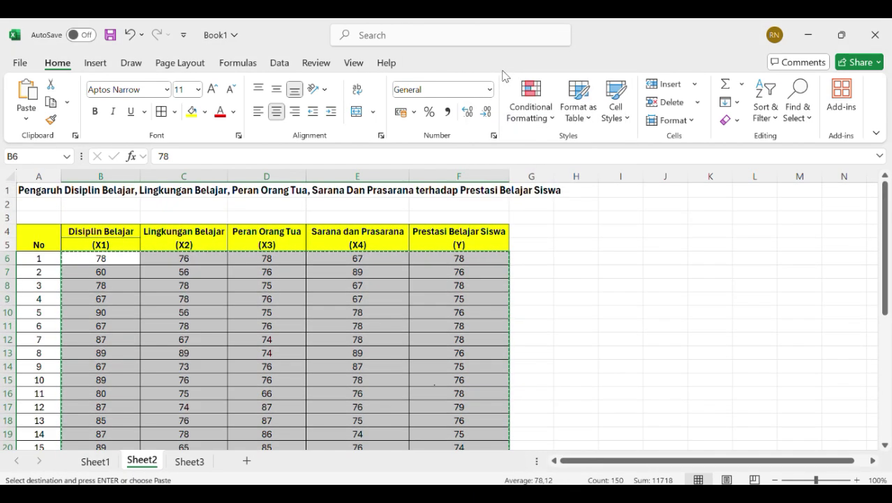
Switch to the empty SPSS Data Editor dataset and paste the copied scores starting at the first cell of row 1.
mouse_move(581, 494)
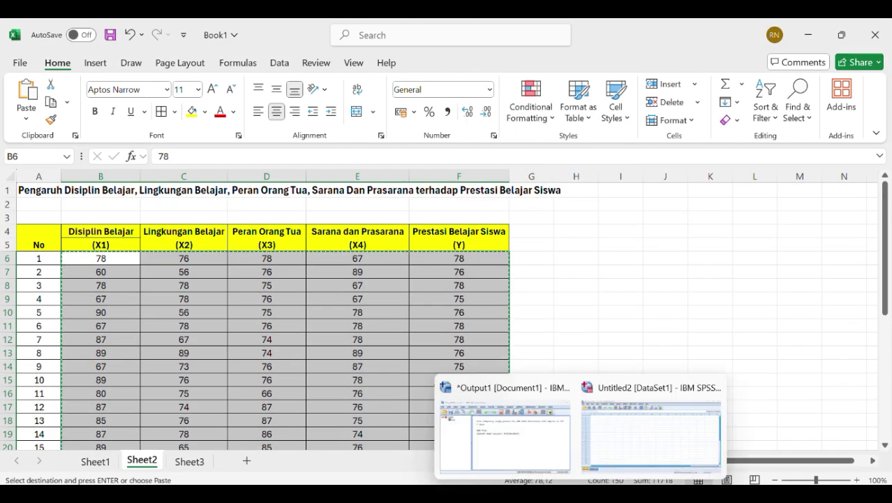
left_click(623, 447)
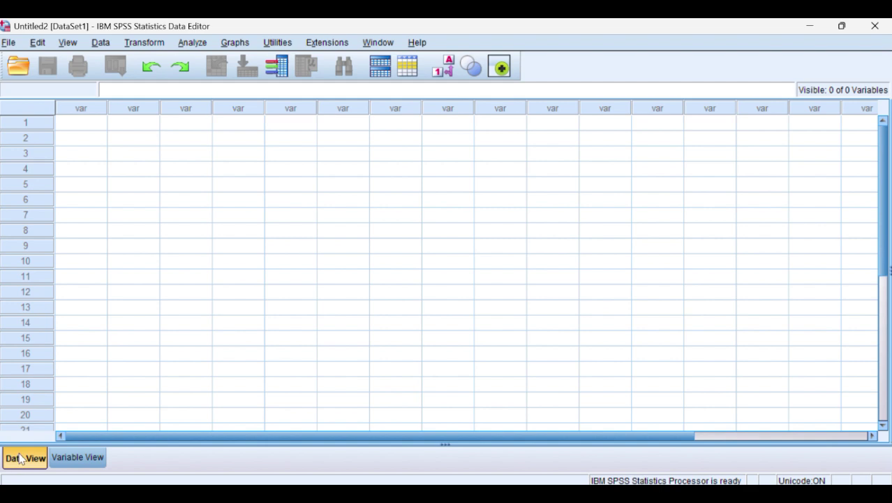
left_click(80, 124)
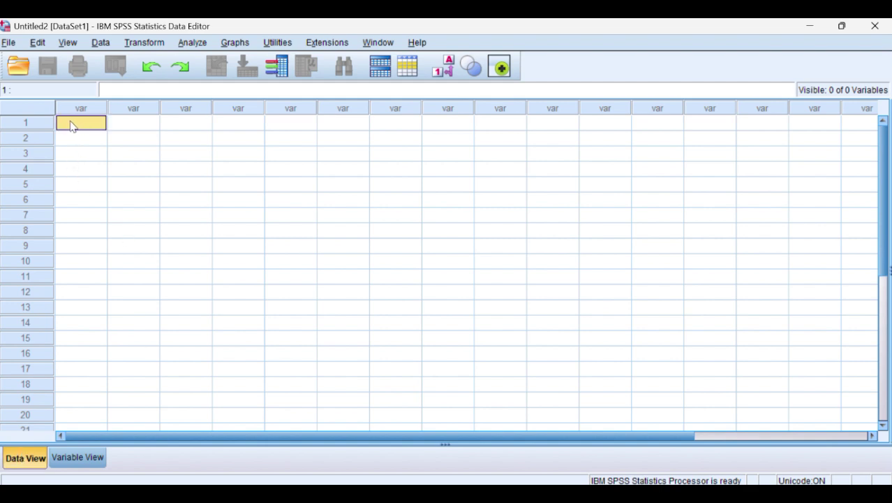
right_click(83, 132)
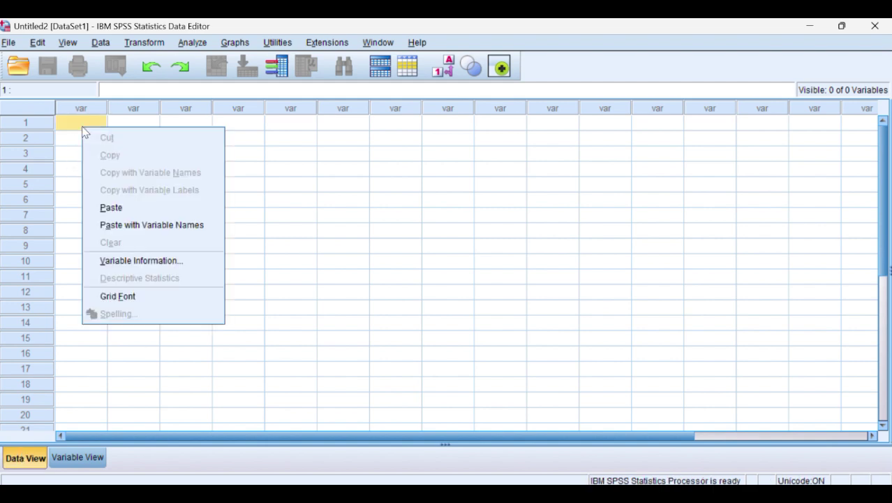
left_click(111, 208)
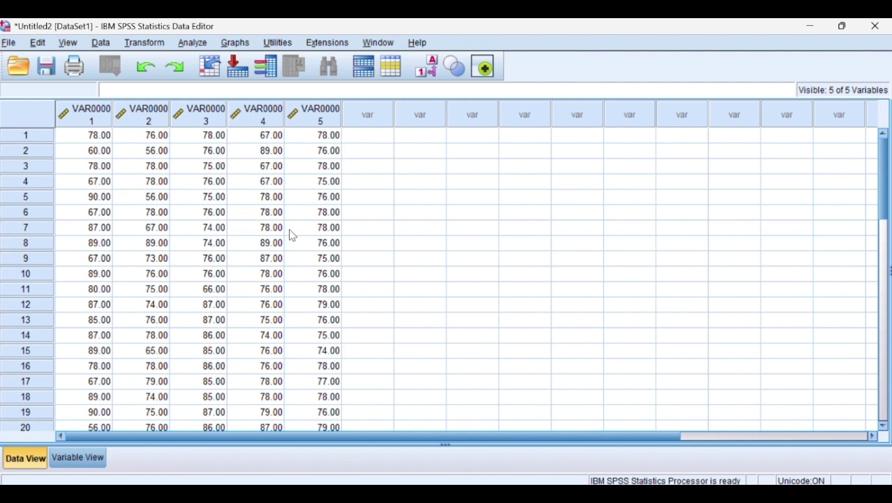
Rename the five variables in order as X1, X2, X3, X4 and Y in Variable View.
left_click(83, 461)
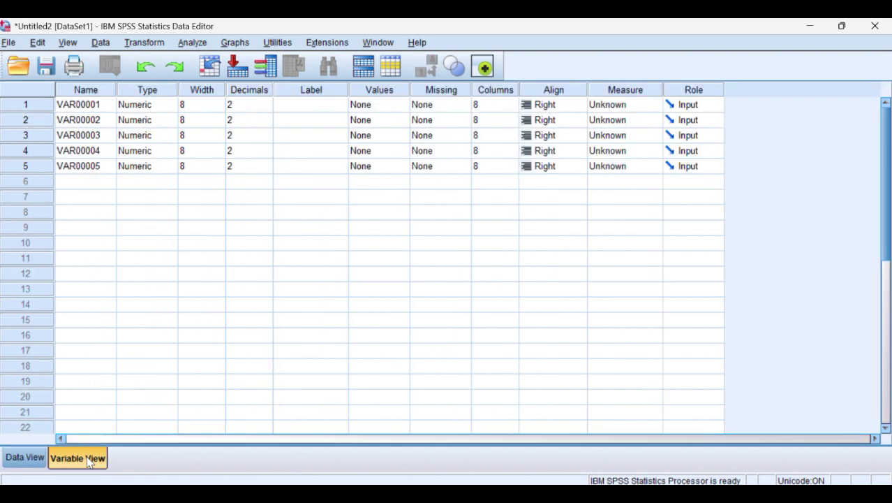
left_click(84, 106)
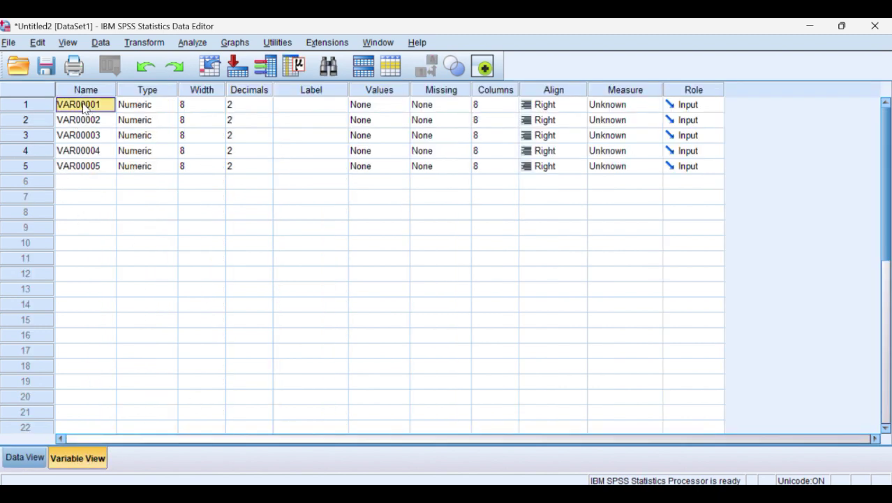
type("X1")
left_click(95, 120)
type("X2")
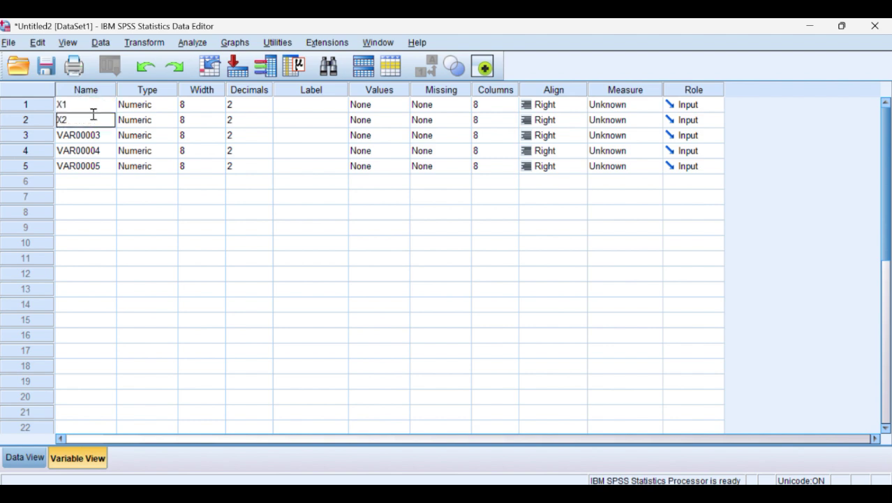
left_click(80, 139)
type("X3")
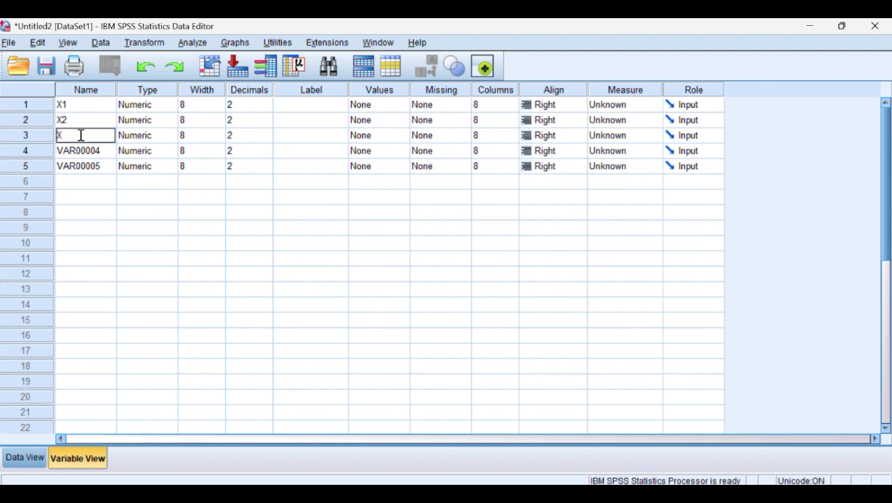
left_click(79, 153)
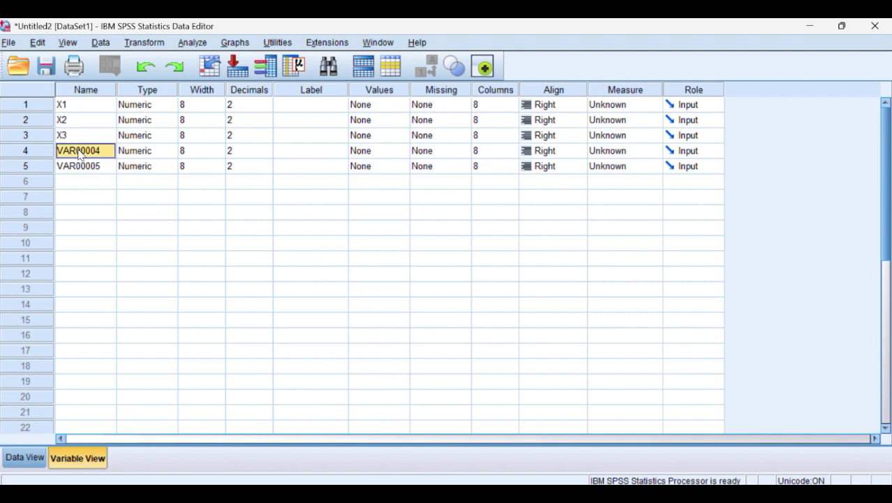
type("X4")
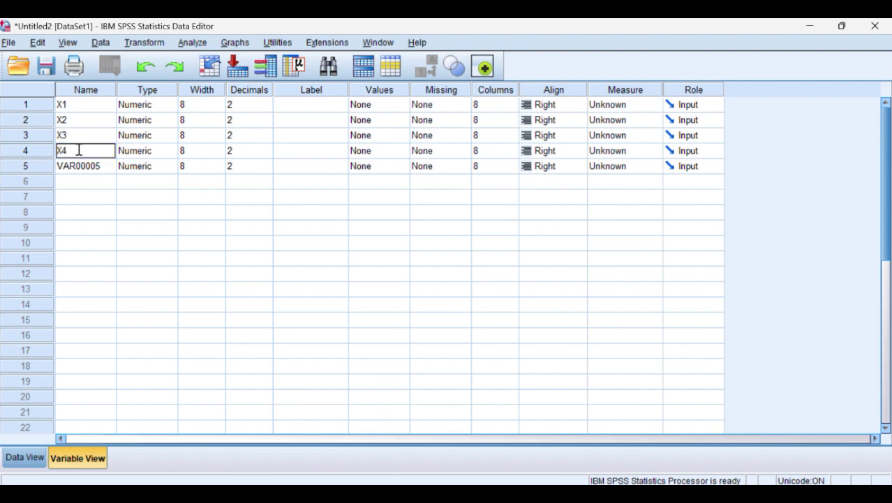
left_click(79, 168)
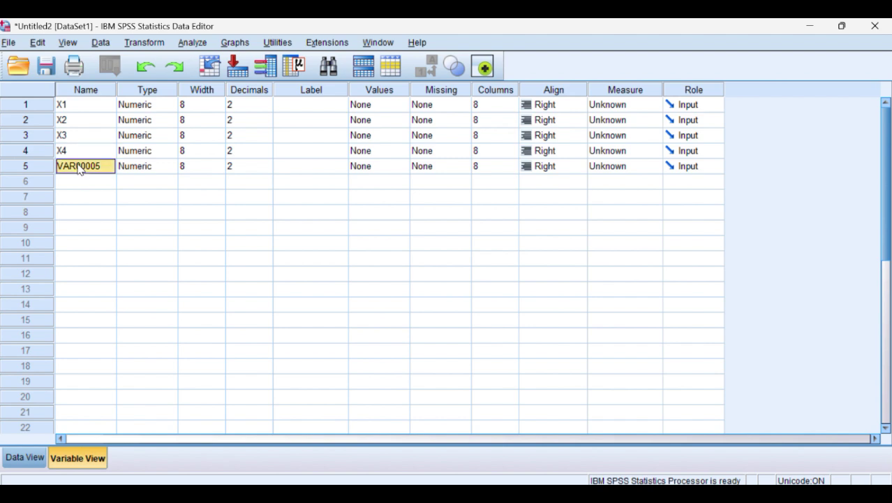
type("Y")
Label X1 as "Disiplin Belajar", X2 as "Lingkungan Kerja" and X3 as "Peran Orang Tua".
left_click(304, 105)
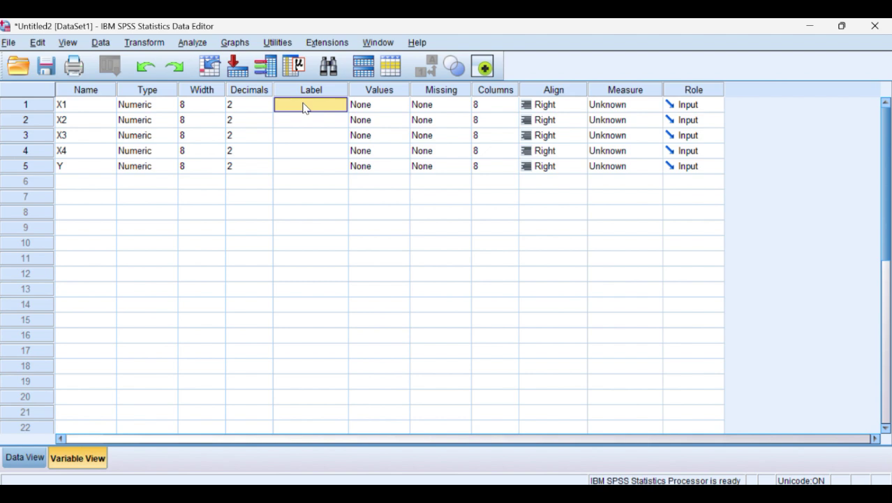
type("Disiplin Belajar")
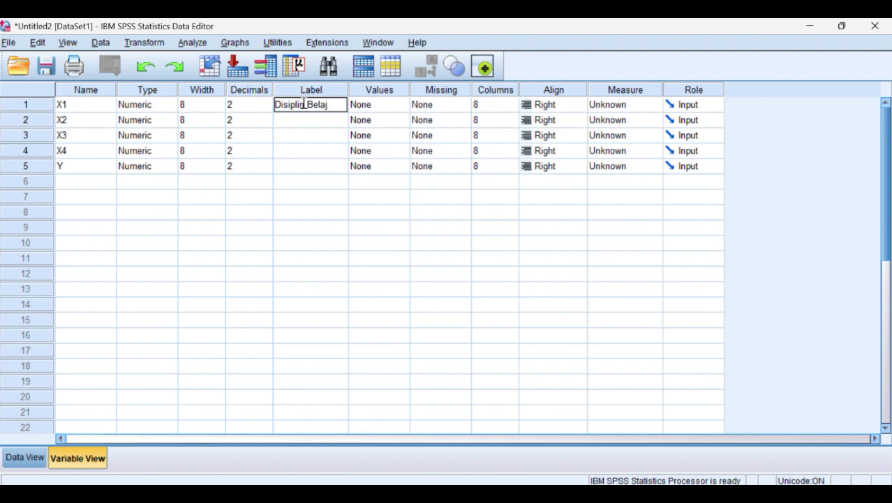
left_click(313, 122)
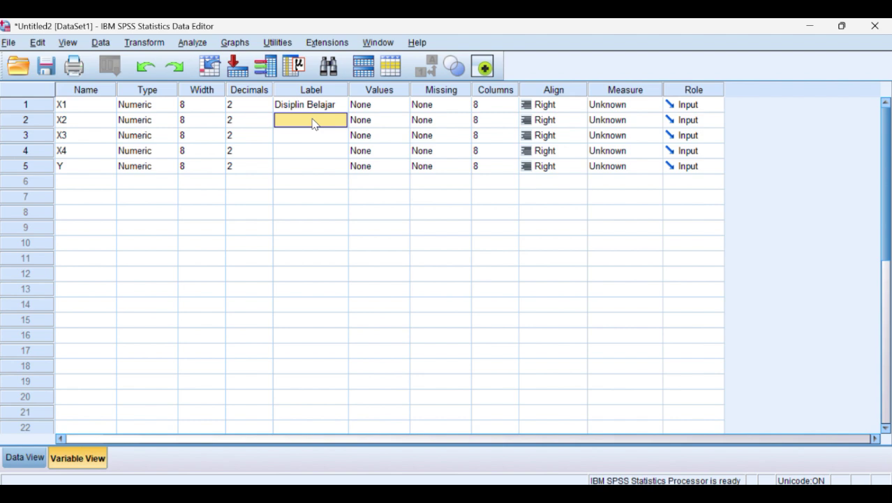
type("Lingkungan Kerja")
left_click(291, 138)
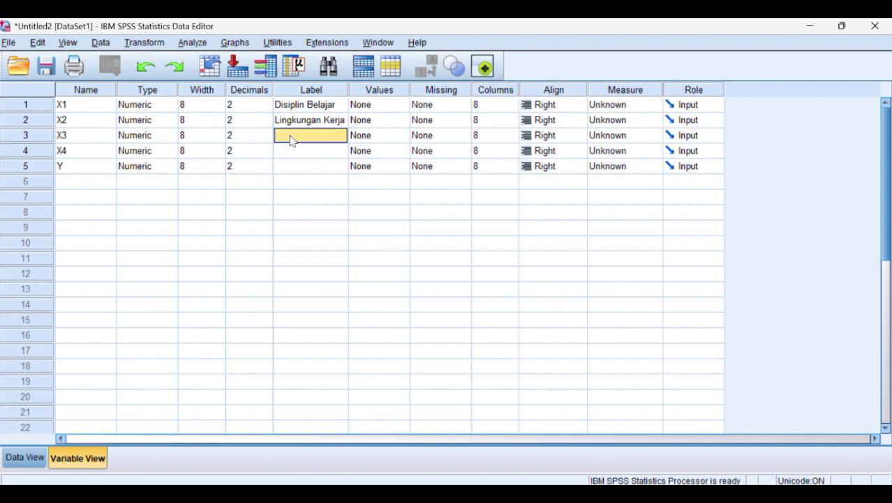
left_click(291, 137)
type("Peran Orang Tua")
Label X4 as "Sarana dan Prasarana" and Y as "Prestasi Belajar".
left_click(290, 155)
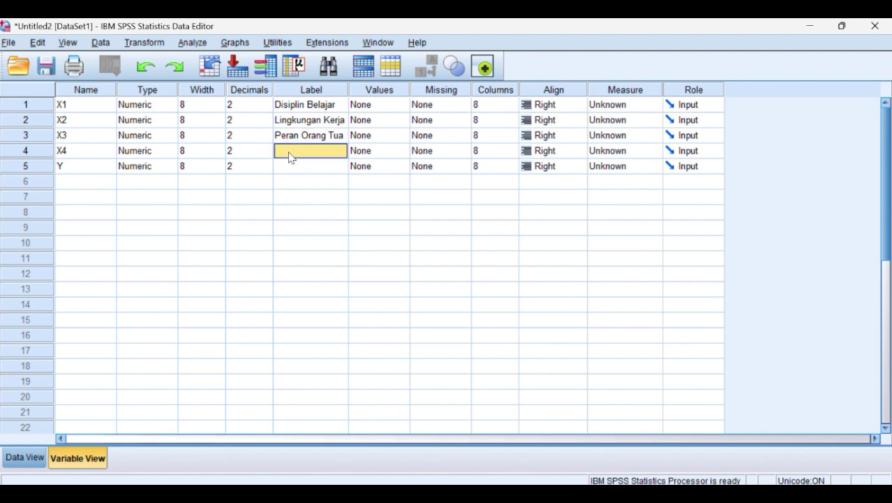
left_click(291, 156)
type("Sarana")
type(" dan P")
type("rasara")
type("na")
left_click(313, 170)
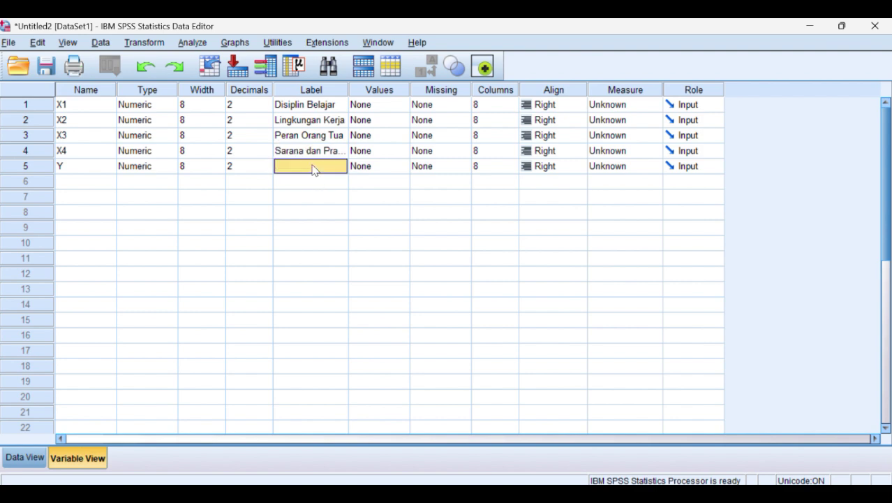
type("Prestasi Belajar")
Set the decimals to 0 for all five variables, X1 to X4 and Y.
left_click(250, 104)
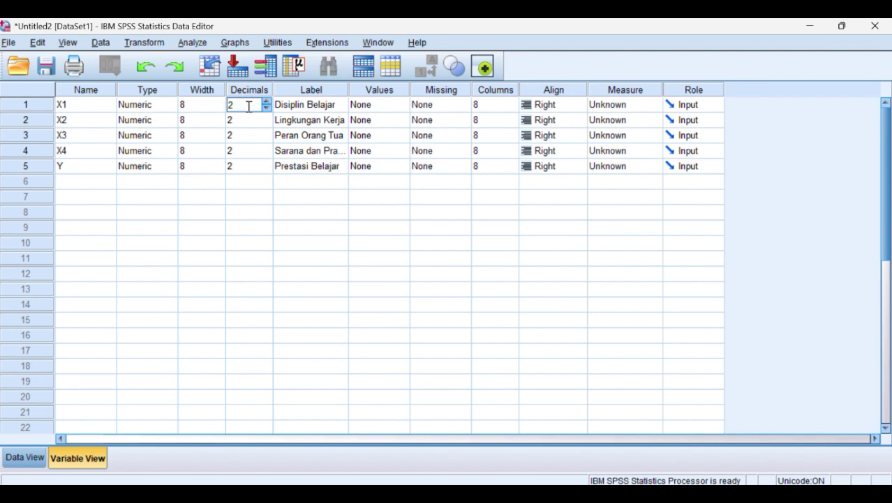
key("BackSpace")
type("0")
left_click(249, 119)
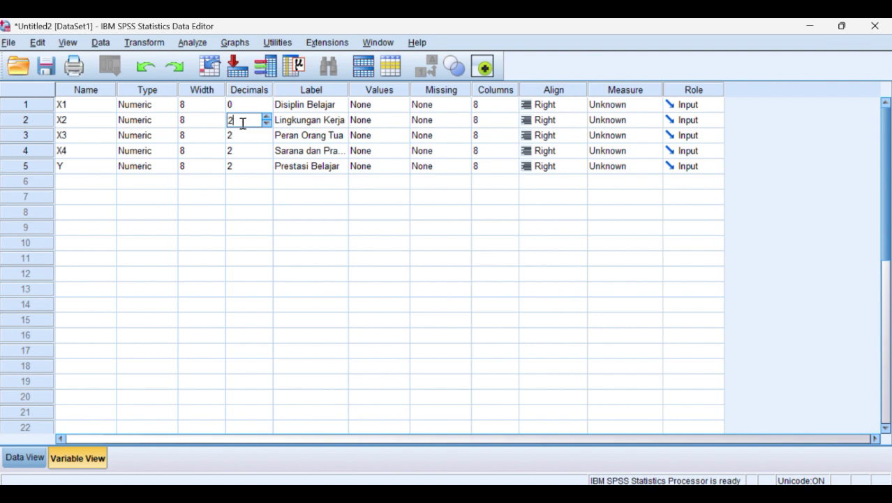
key("BackSpace")
type("0")
key("Return")
left_click(244, 135)
key("BackSpace")
type("0")
left_click(249, 151)
type("0")
left_click(246, 167)
key("BackSpace")
type("0")
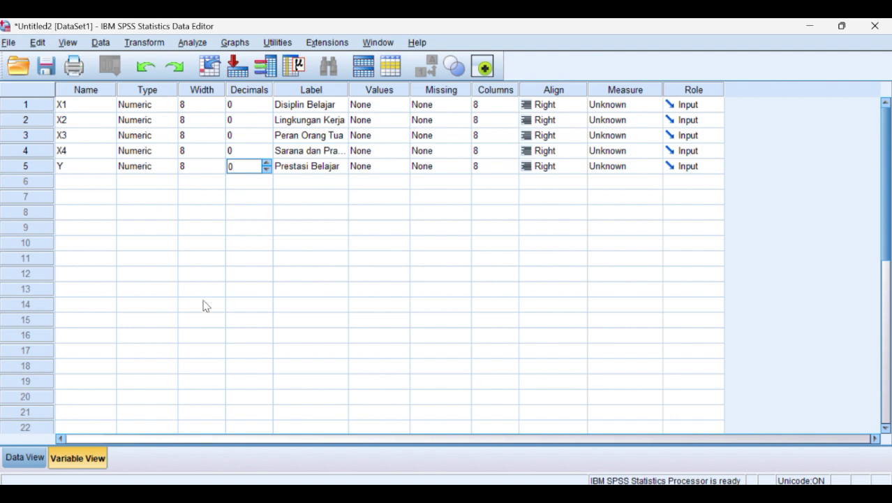
left_click(287, 227)
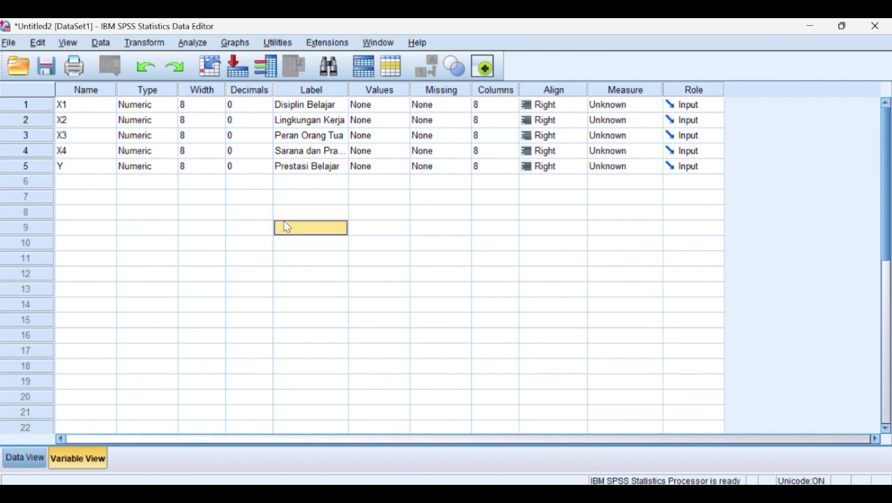
Return to Data View and start a Linear Regression analysis with Prestasi Belajar [Y] as the dependent variable.
left_click(25, 457)
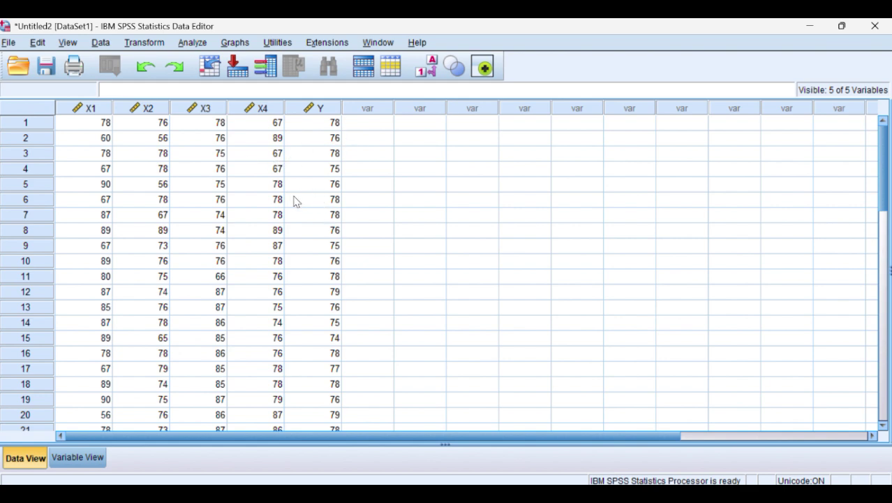
left_click(193, 43)
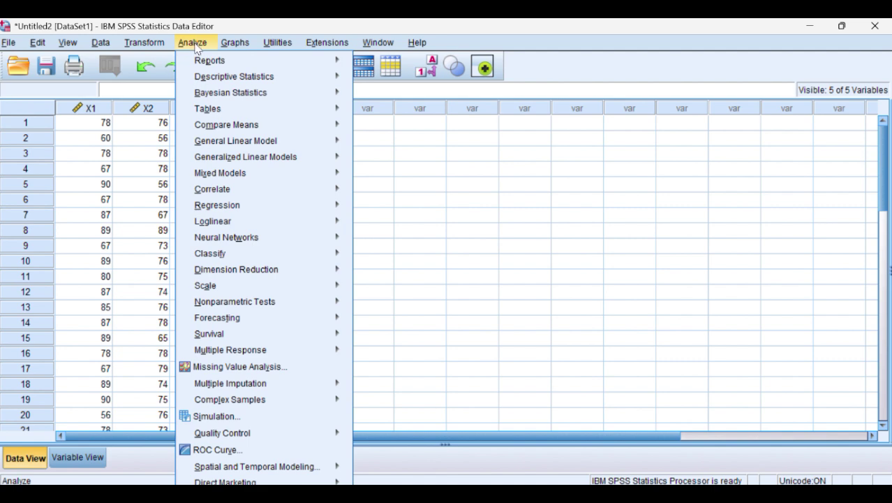
mouse_move(214, 211)
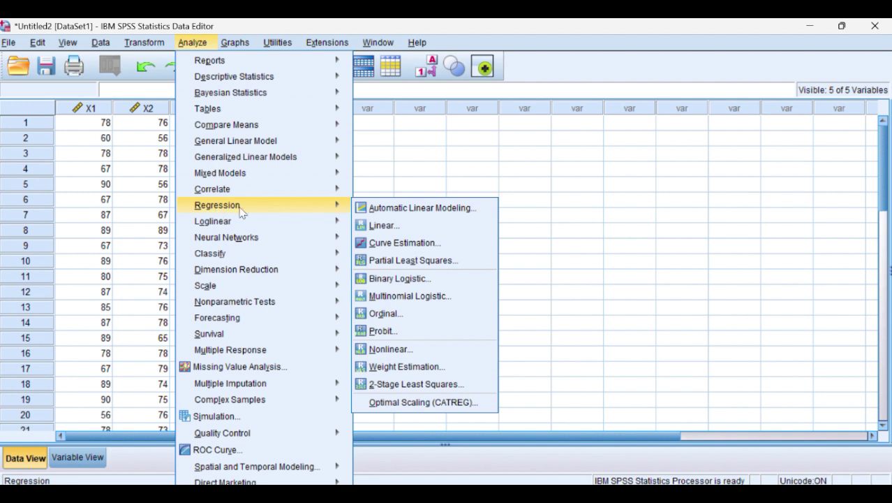
left_click(388, 225)
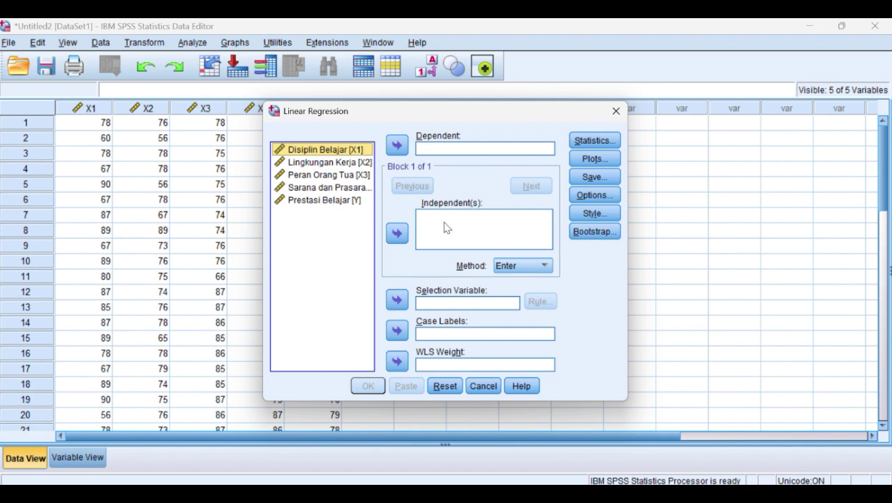
left_click(324, 202)
left_click(397, 144)
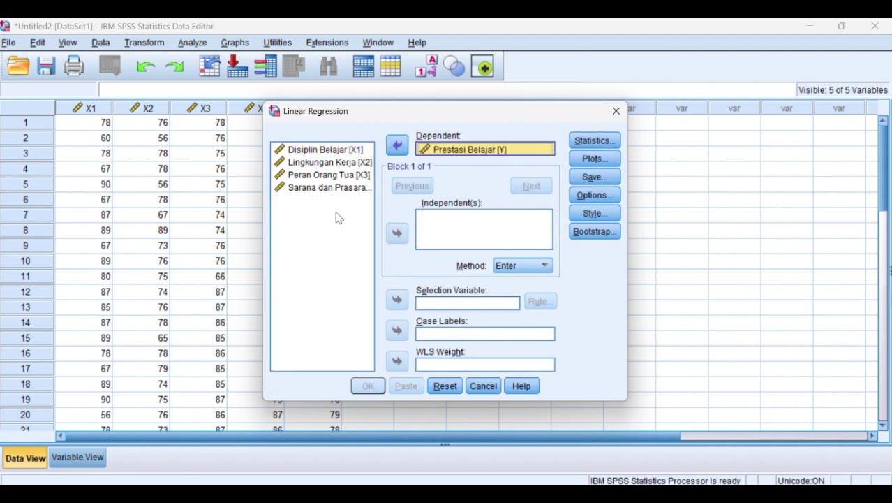
Add all four remaining variables, X1 to X4, as the independent variables of the linear regression.
left_click(311, 151)
left_click(311, 153)
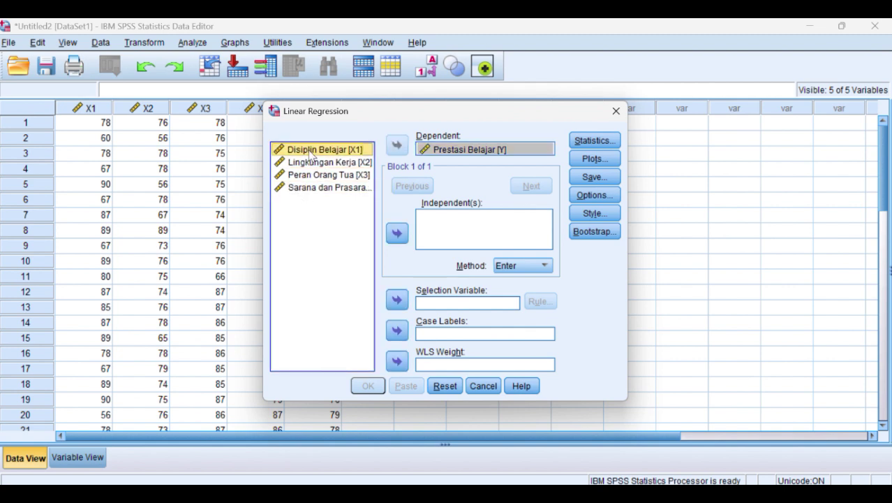
key("ctrl+a")
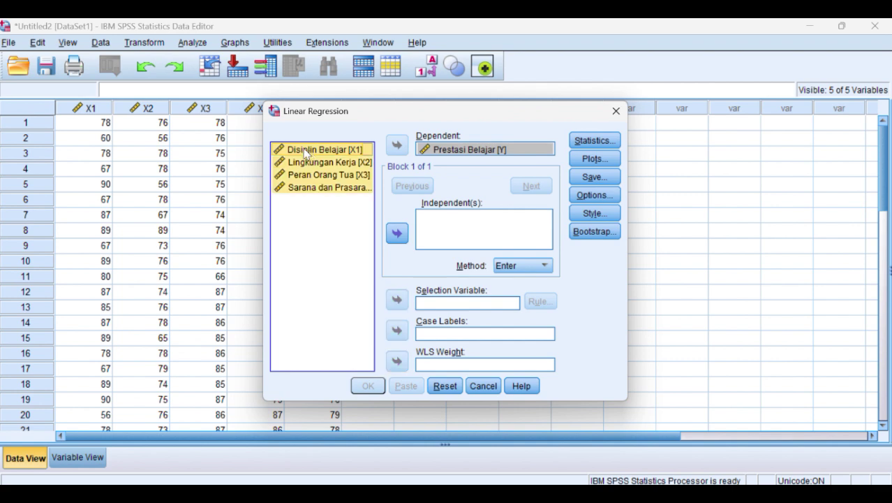
left_click(402, 242)
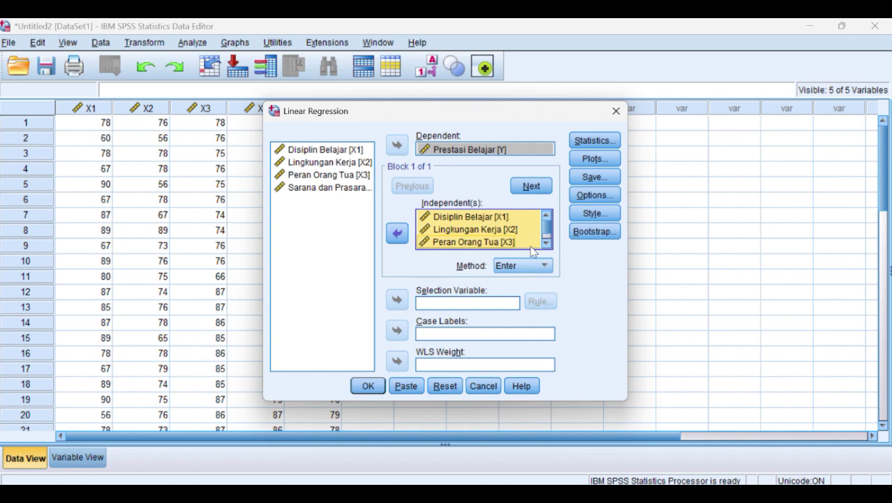
Save the unstandardized residuals as part of the linear regression and run the analysis.
left_click(594, 179)
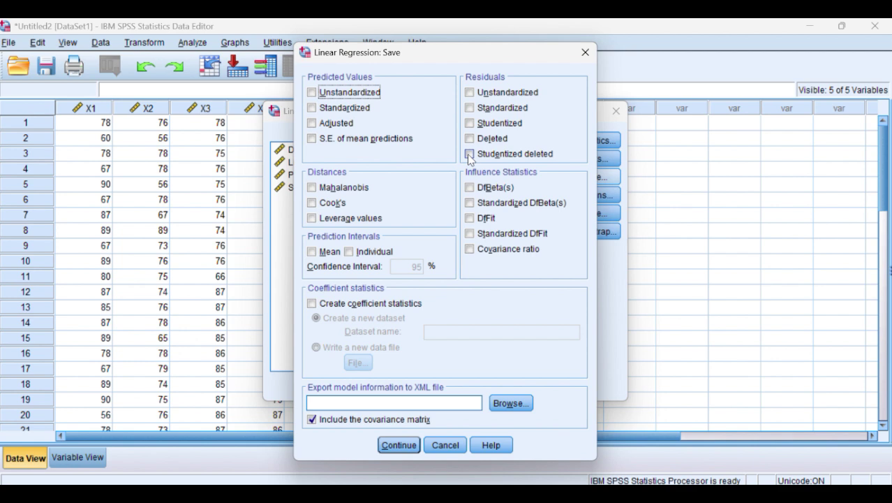
left_click(472, 93)
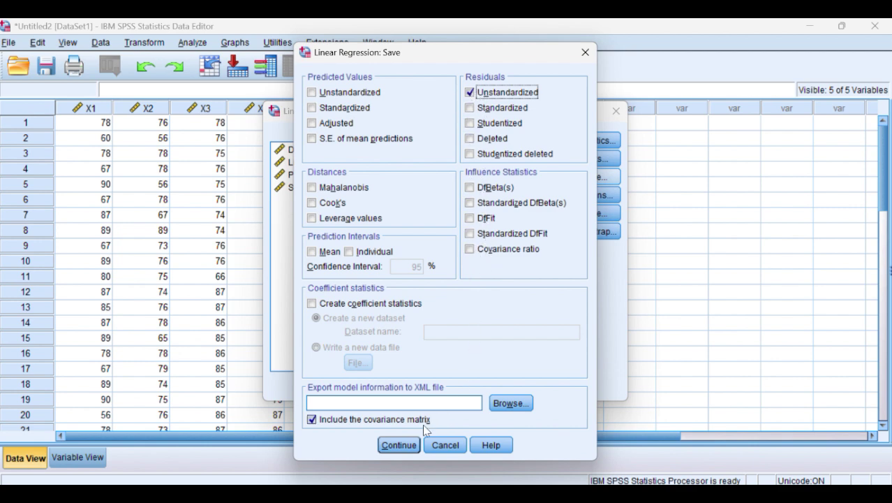
left_click(391, 447)
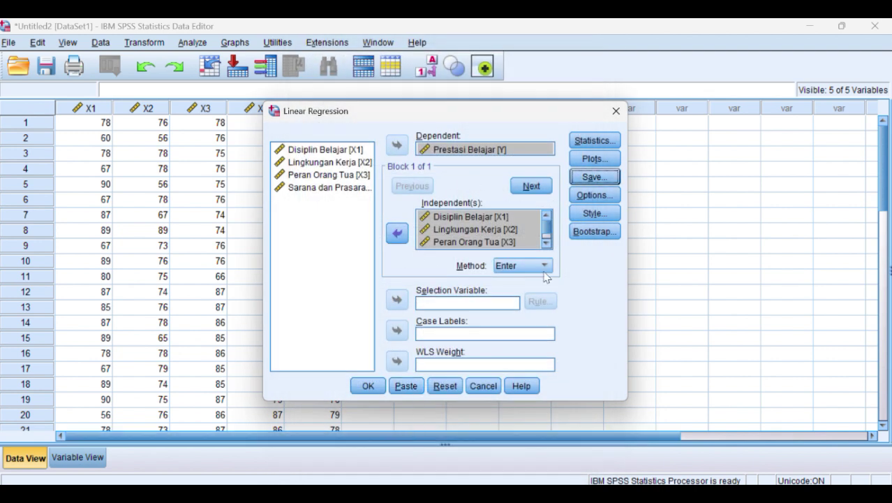
left_click(368, 386)
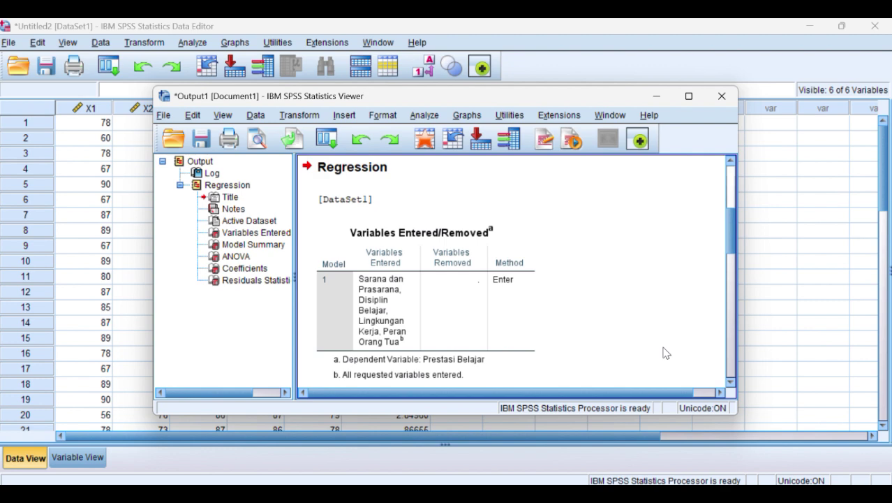
Review the regression output tables, and close the output viewer without saving its contents.
left_click(377, 287)
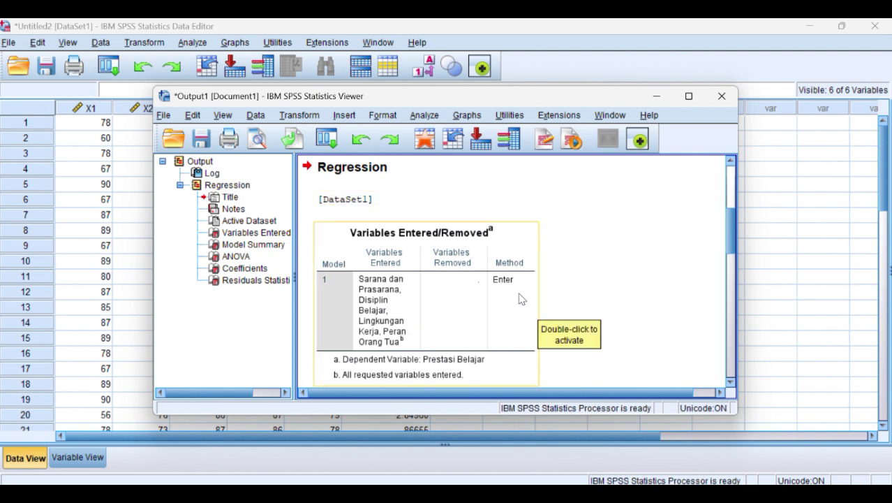
scroll(520, 299, "down", 10)
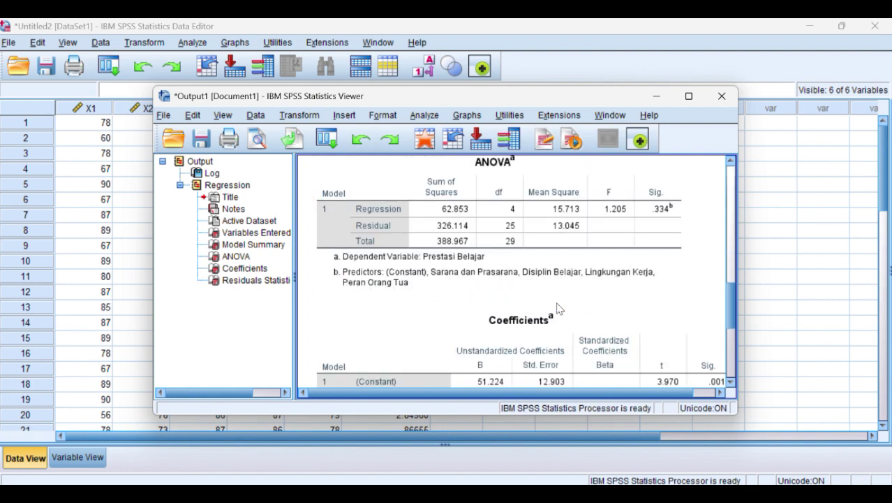
scroll(559, 309, "up", 4)
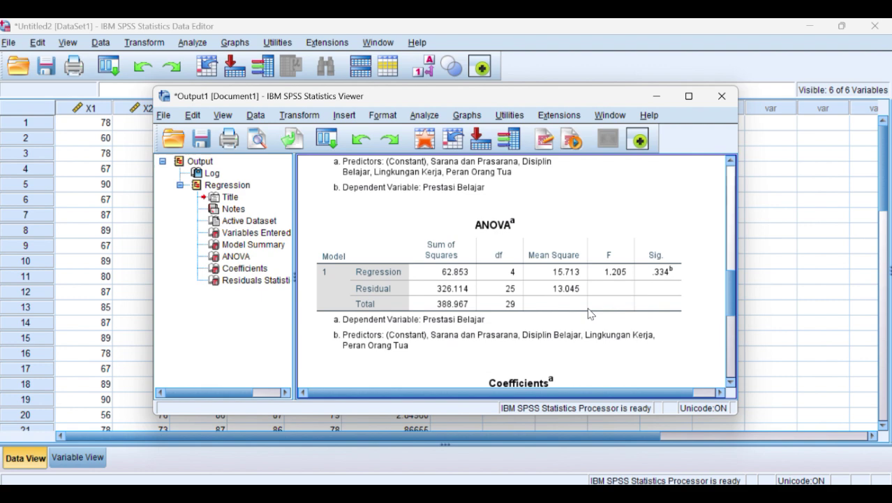
left_click(723, 98)
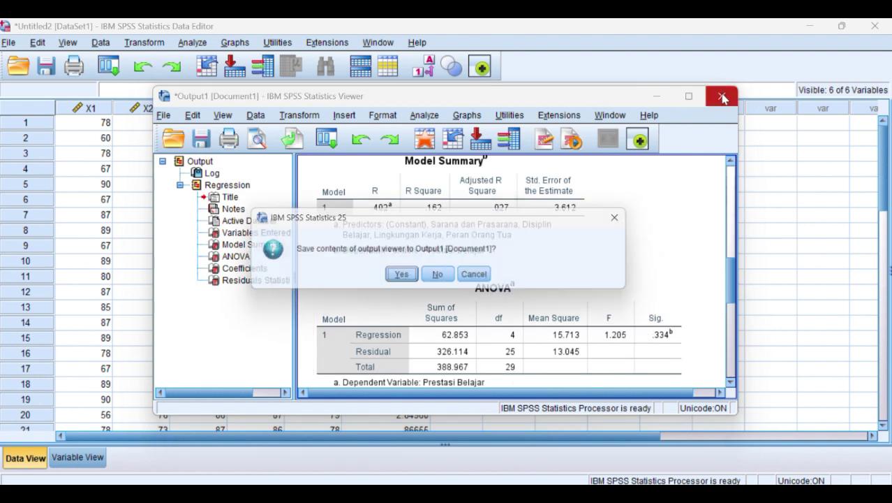
left_click(443, 279)
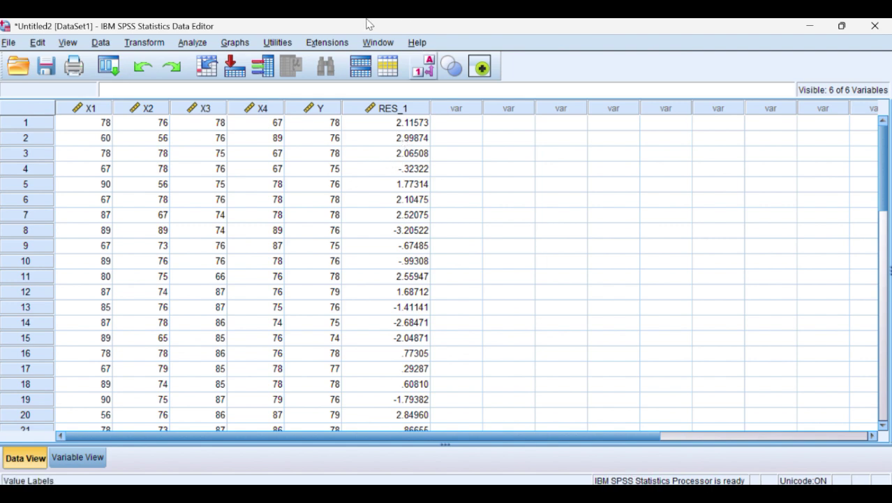
Run a legacy One-Sample Kolmogorov-Smirnov test on the unstandardized residual, with Normal as the test distribution.
left_click(192, 42)
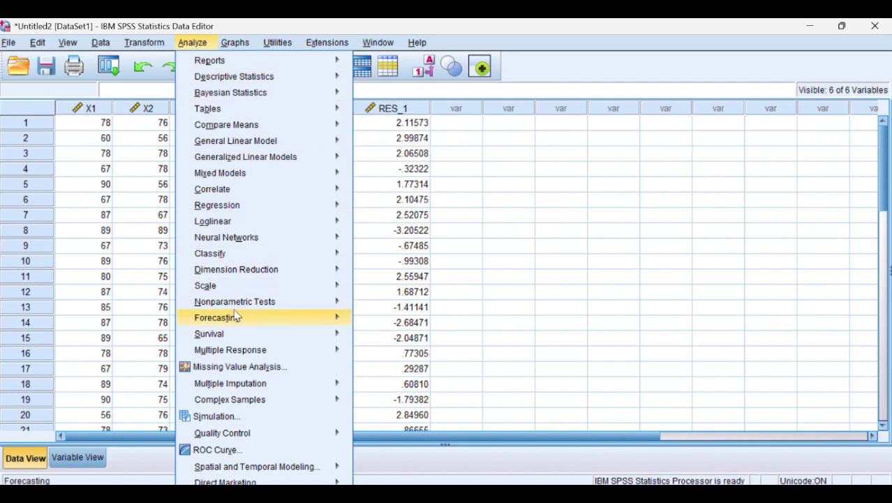
mouse_move(233, 304)
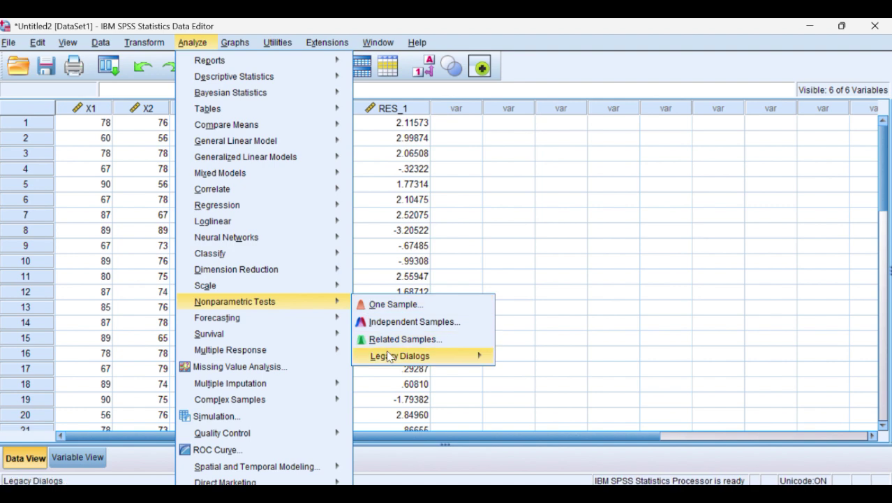
mouse_move(393, 360)
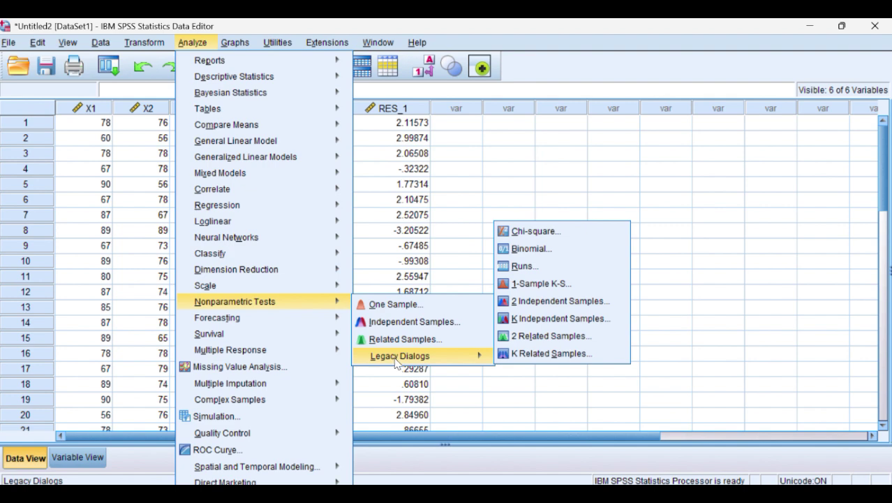
left_click(531, 291)
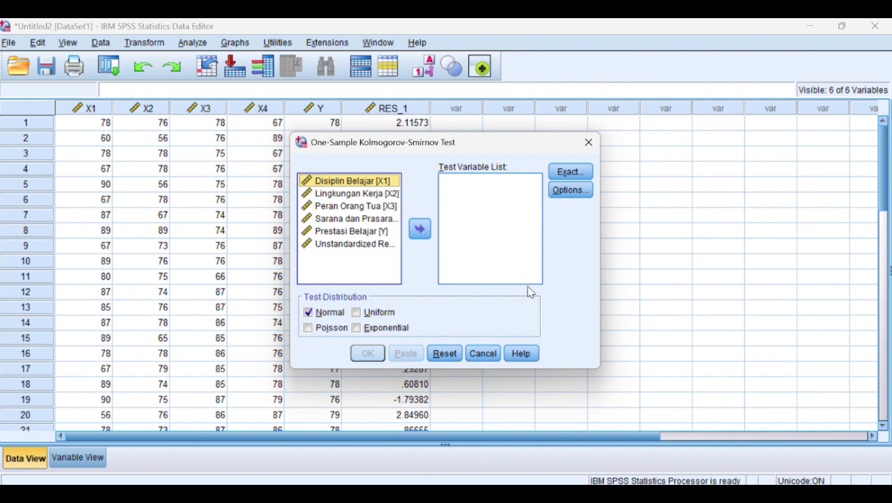
left_click(364, 246)
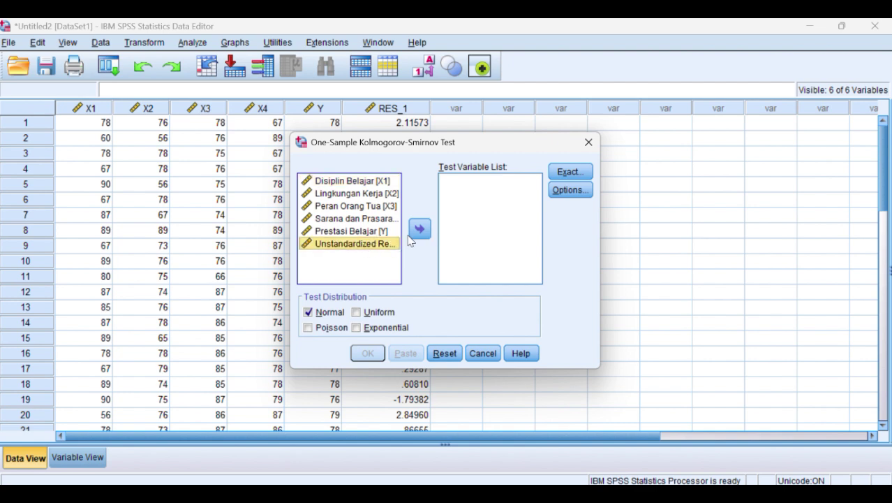
left_click(420, 229)
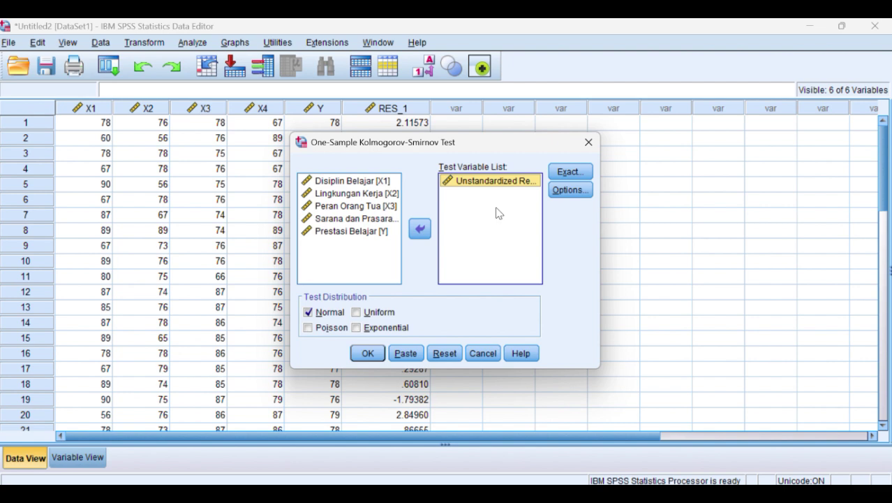
left_click(309, 312)
left_click(368, 355)
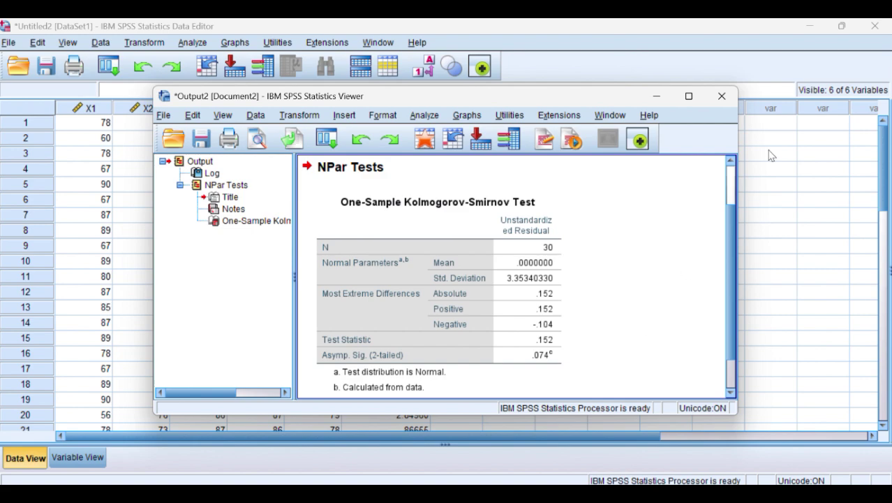
Arrange the Data Editor and output viewer side by side, and switch to the Word document in a reduced window over them.
mouse_move(841, 29)
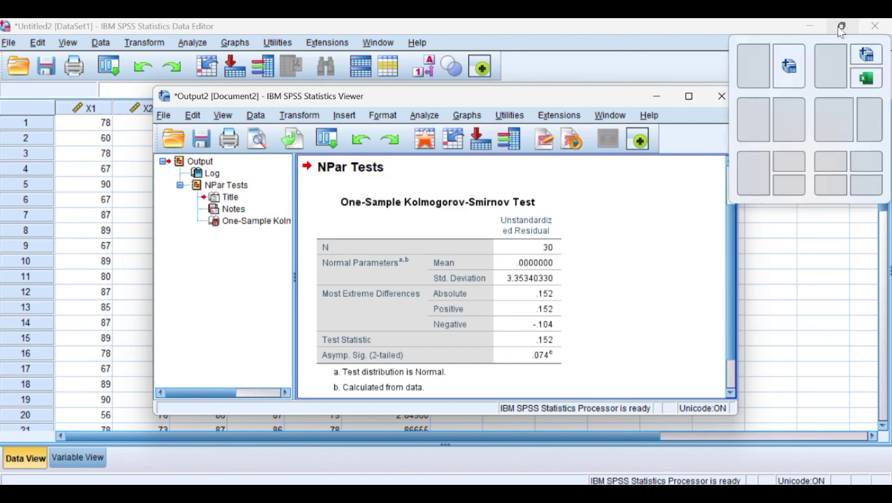
left_click(754, 78)
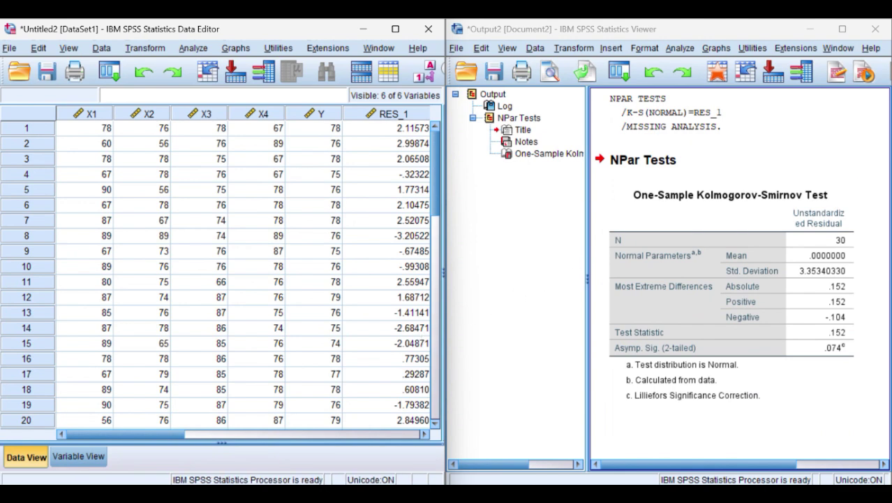
mouse_move(488, 498)
left_click(427, 495)
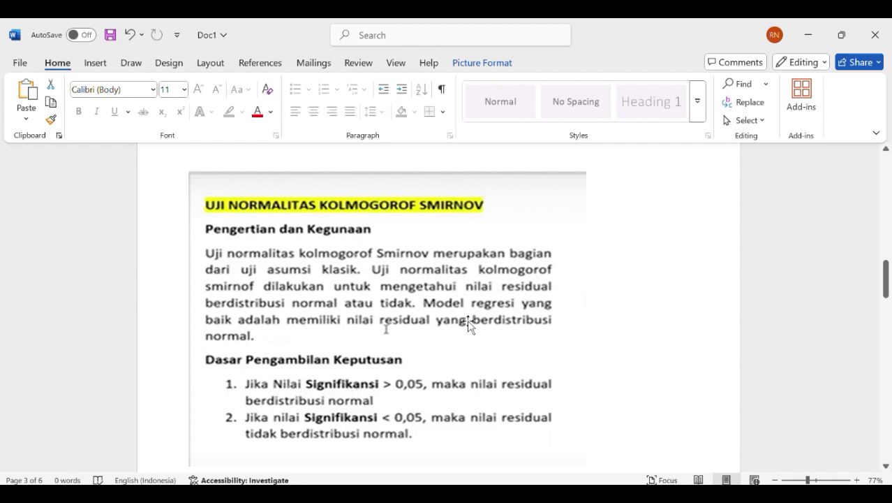
left_click(840, 38)
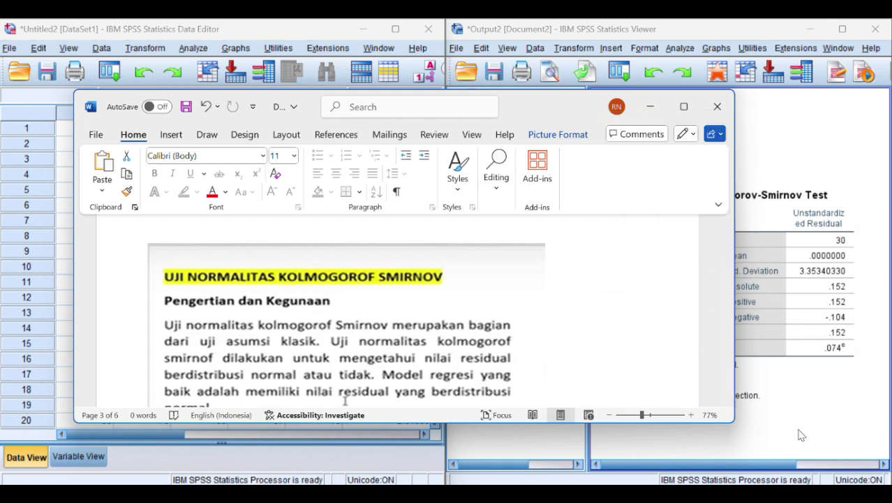
left_click(594, 348)
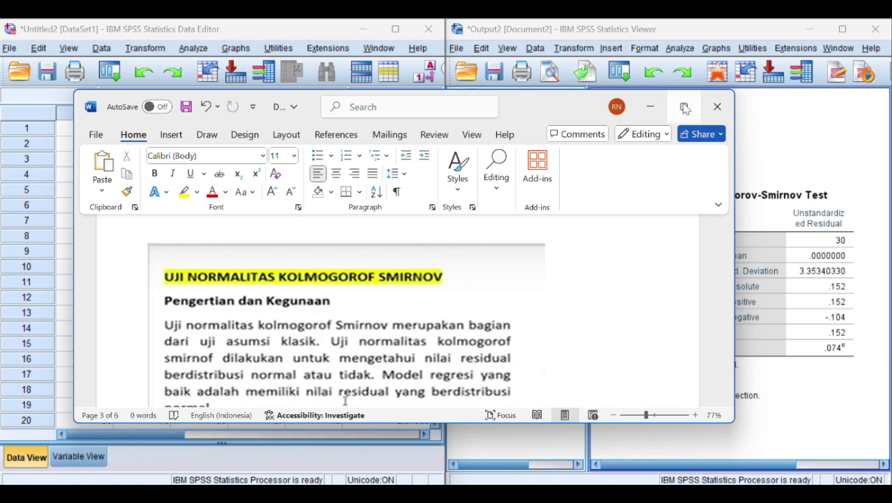
Compare the normality decision rules in the Word document with the significance value in the Kolmogorov-Smirnov table.
scroll(267, 331, "down", 2)
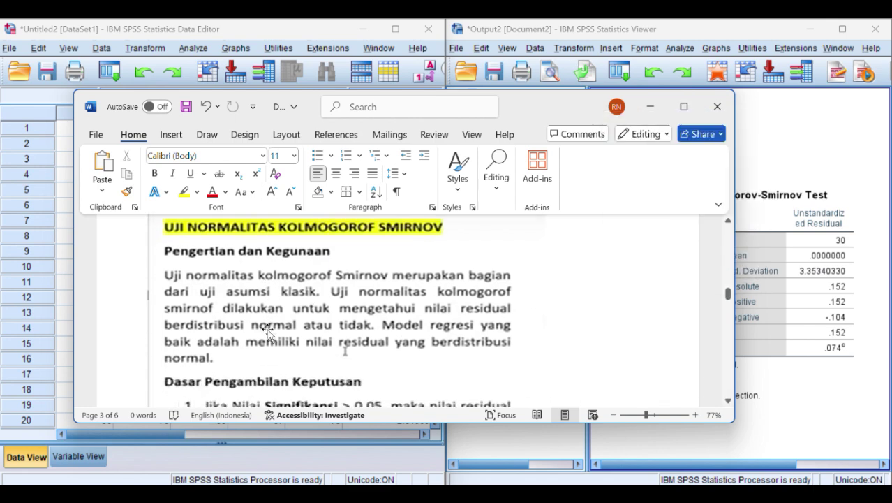
scroll(267, 328, "down", 5)
scroll(269, 322, "up", 1)
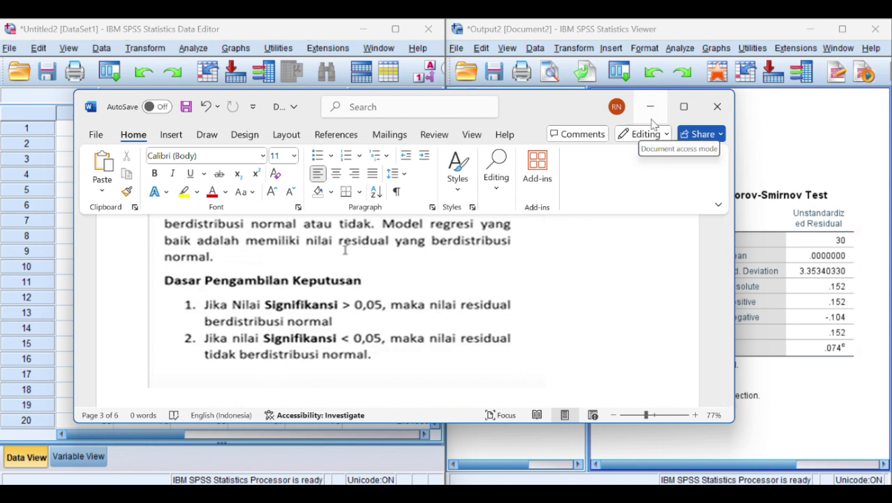
left_click(783, 291)
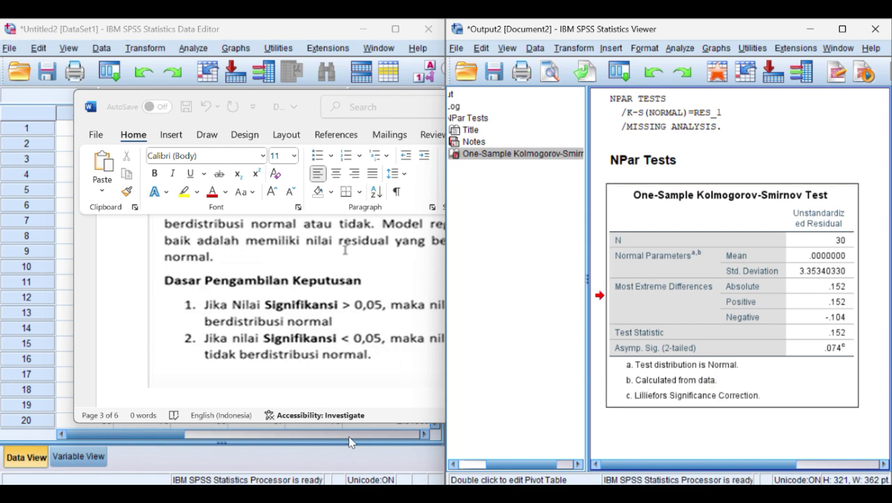
left_click(176, 440)
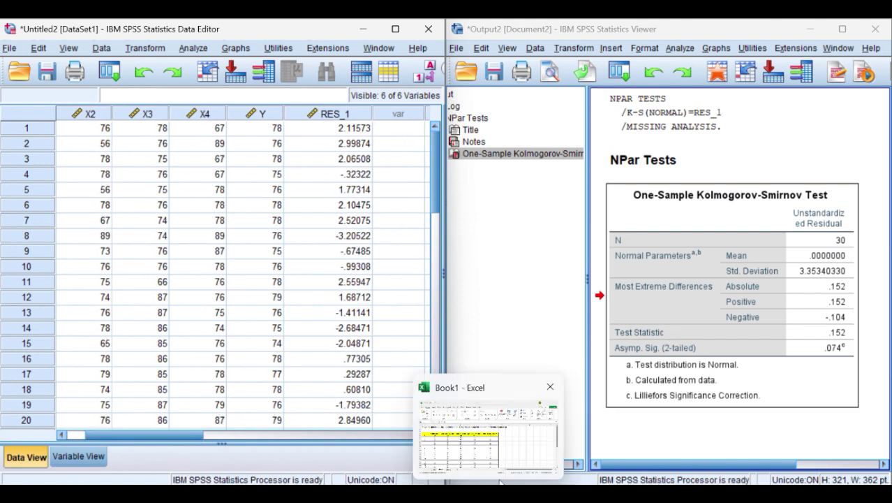
left_click(518, 499)
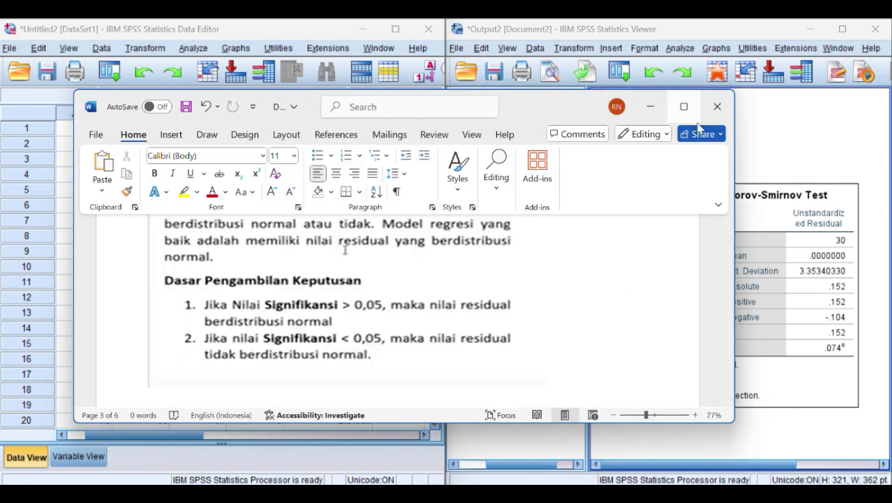
left_click(783, 331)
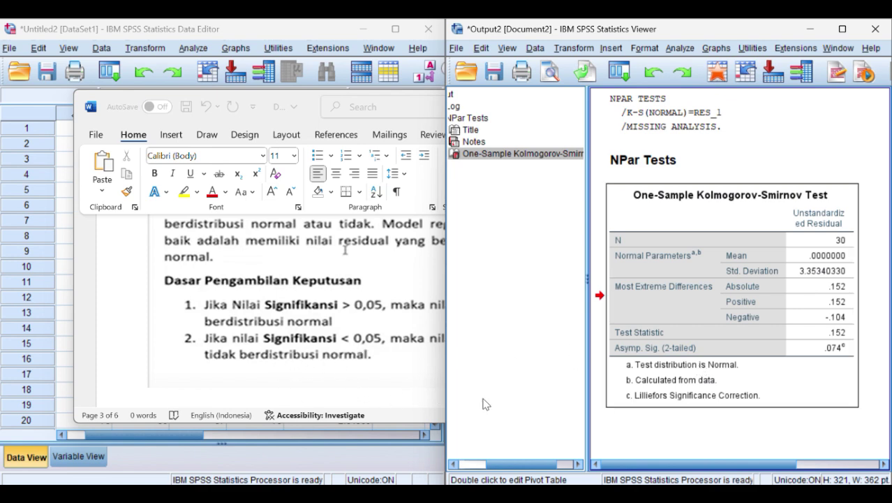
Read the Word notes on the homogeneity test (Uji Homogenitas), including its purpose, significance criterion and Levene and Bartlett methods.
left_click(342, 370)
scroll(398, 358, "down", 6)
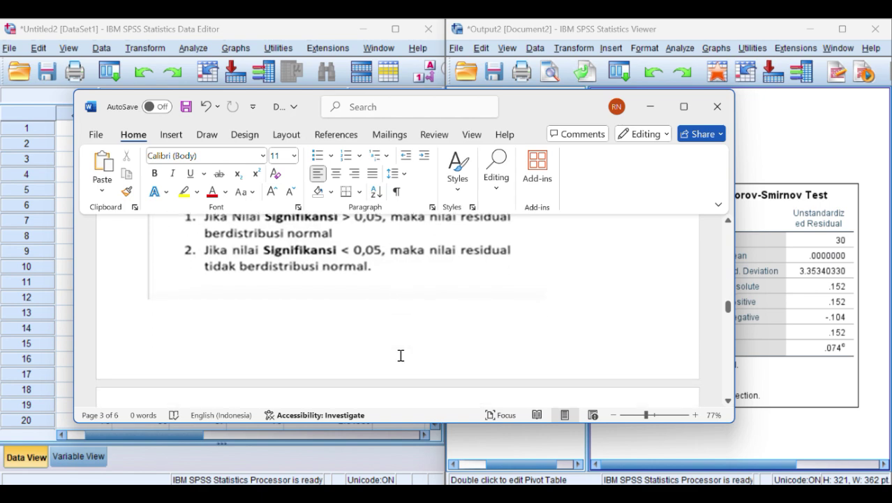
scroll(403, 347, "down", 2)
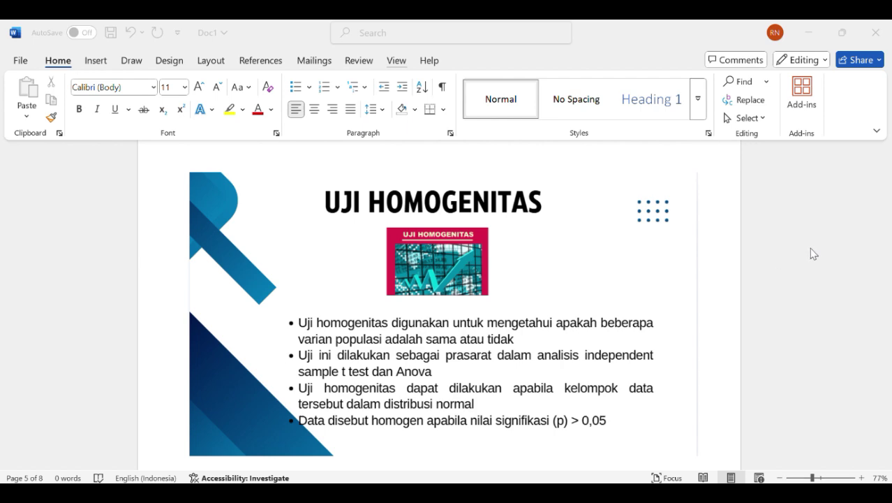
scroll(559, 362, "down", 5)
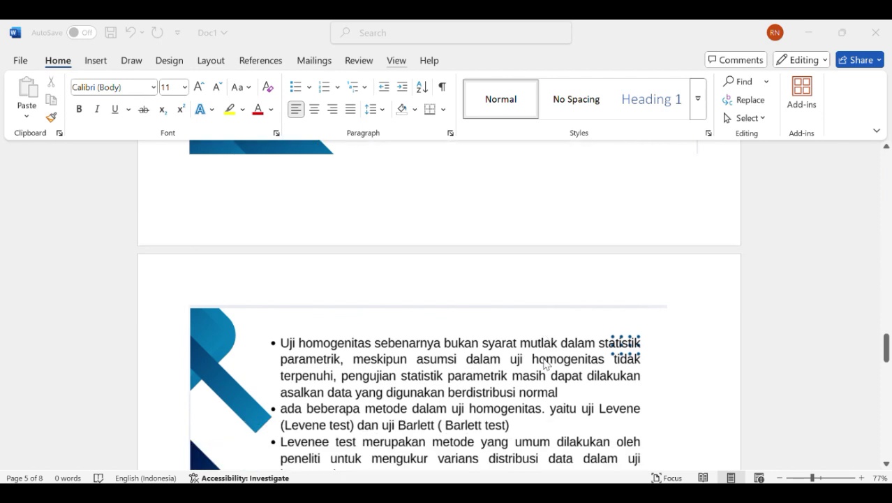
scroll(546, 364, "down", 1)
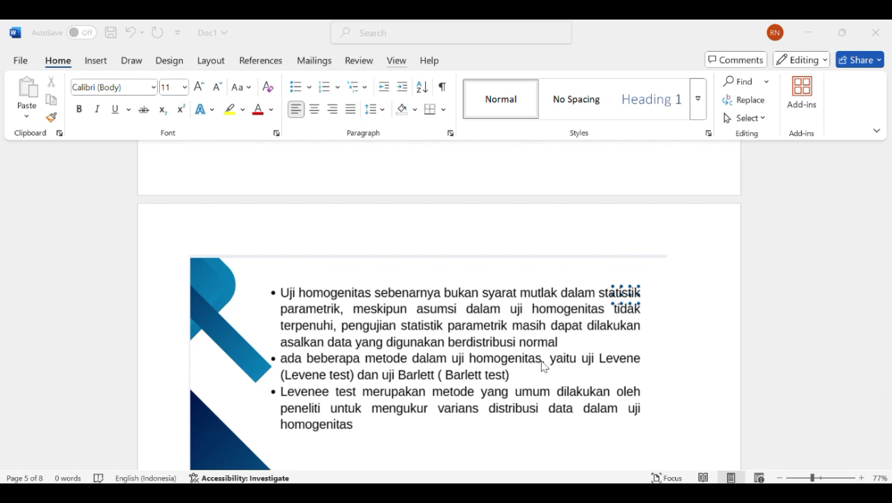
Switch to the SPSS Data Editor and set up a One-Way ANOVA with Prestasi Belajar [Y] as dependent and Disiplin Belajar [X1] as factor.
mouse_move(580, 493)
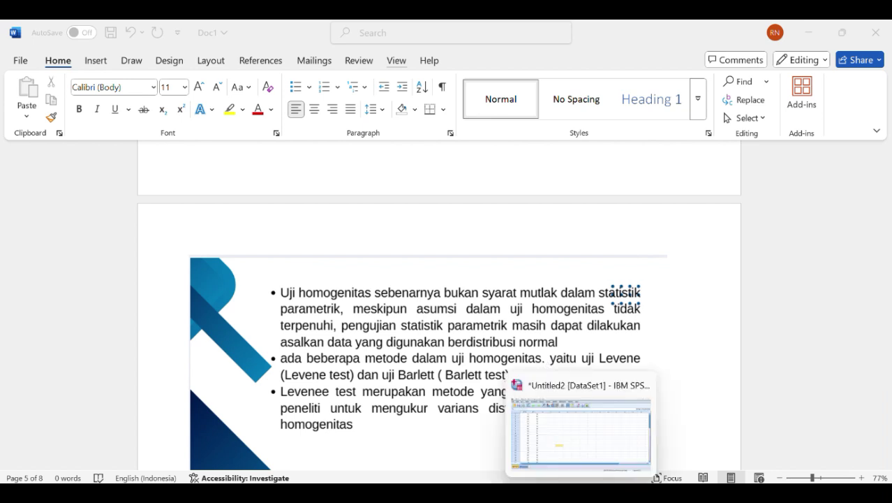
left_click(573, 430)
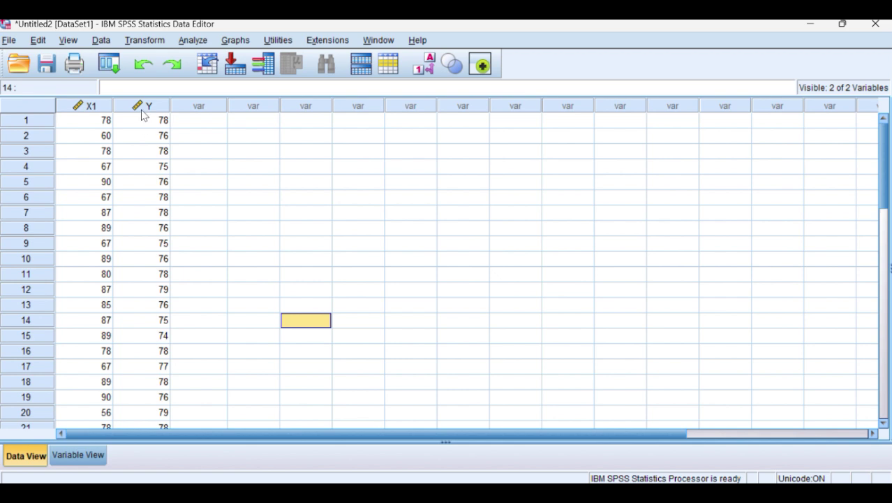
mouse_move(141, 114)
left_click(192, 41)
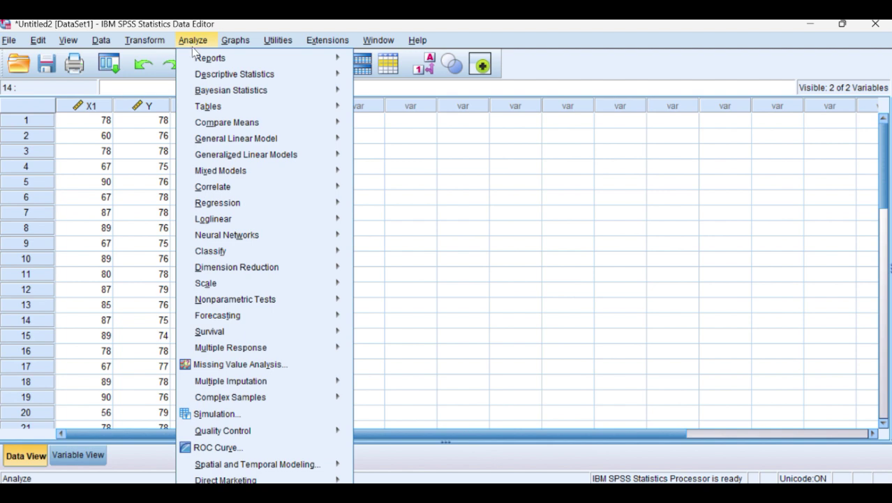
mouse_move(218, 126)
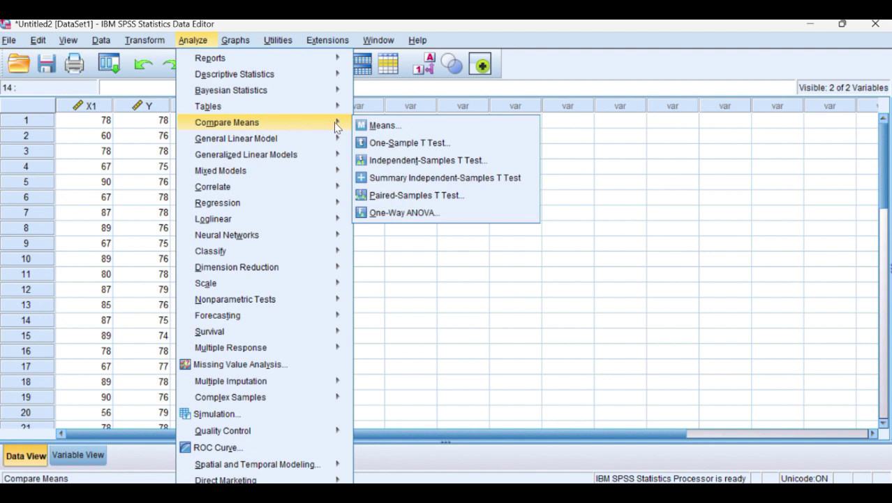
left_click(400, 213)
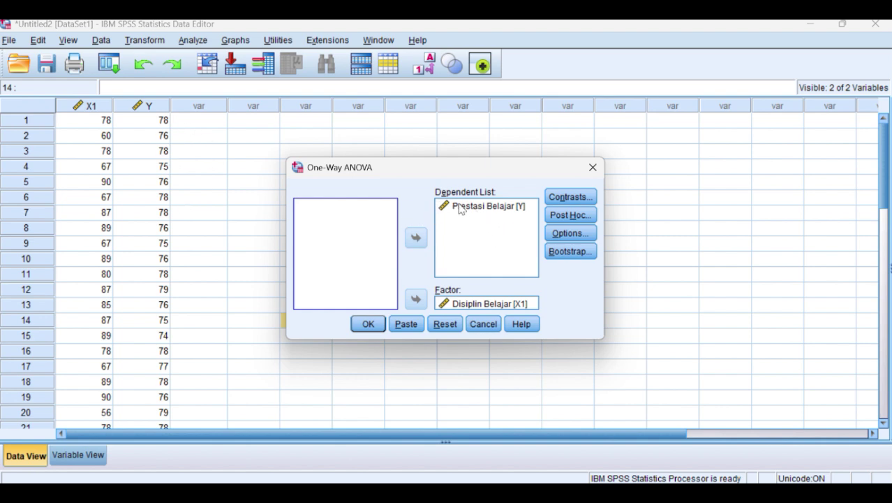
left_click(450, 303)
left_click(468, 207)
Include the homogeneity of variance test in the One-Way ANOVA and run the analysis.
left_click(569, 233)
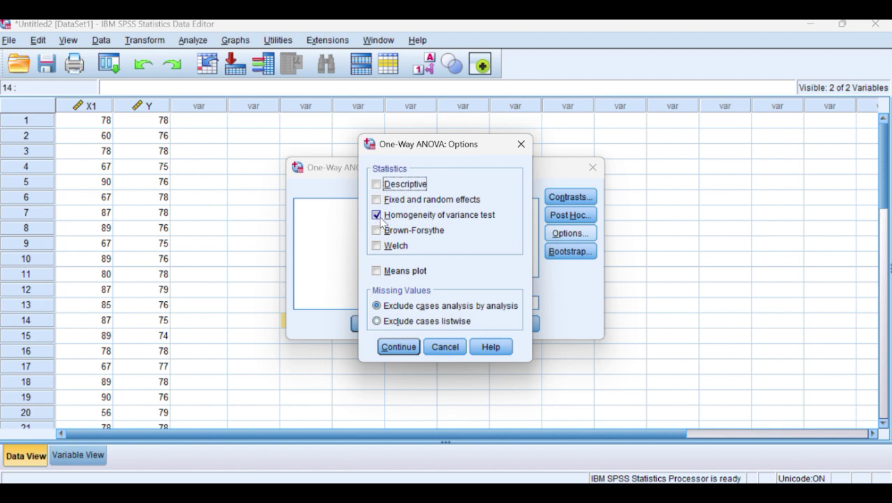
left_click(394, 349)
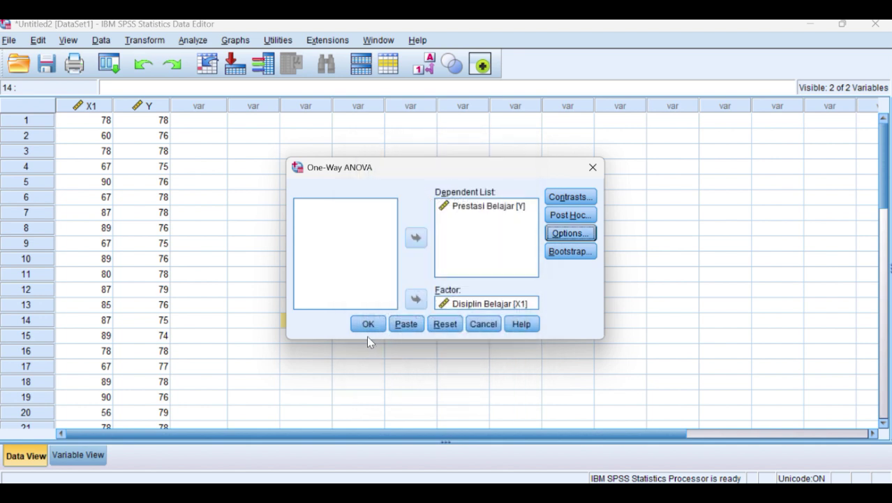
left_click(367, 325)
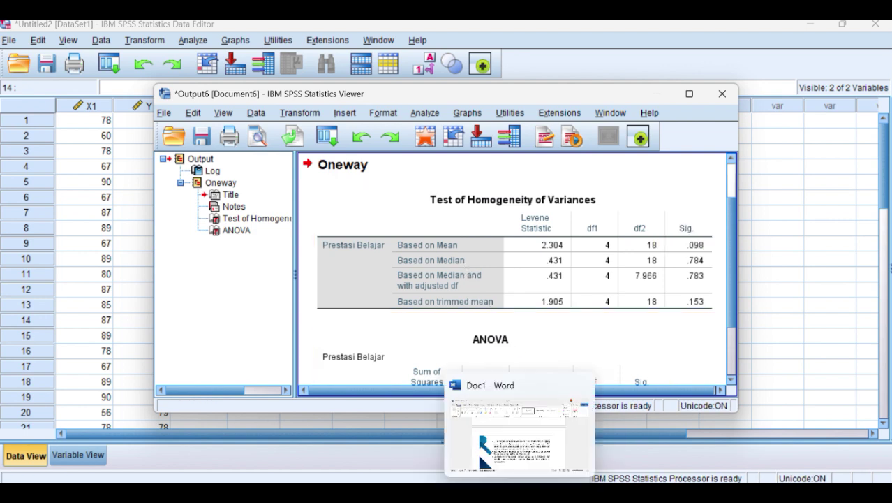
Switch to the Word document and dock it in one half of the screen beside the SPSS windows.
left_click(824, 23)
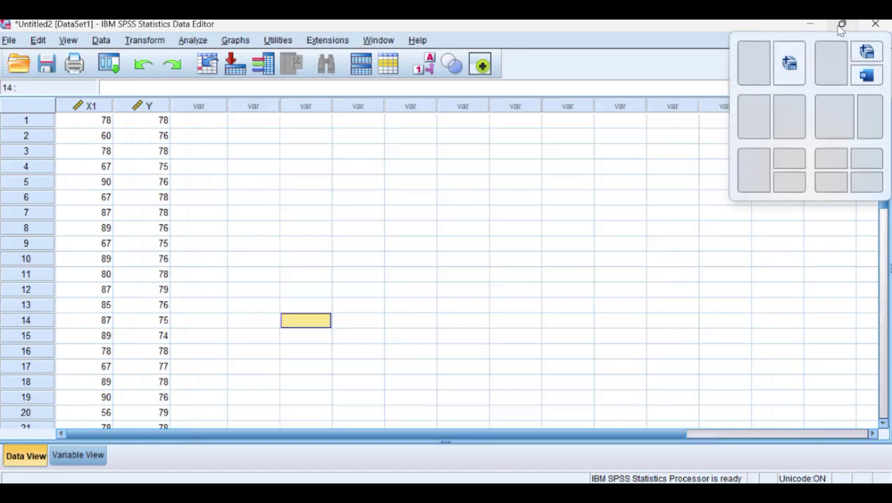
left_click(842, 24)
left_click(788, 120)
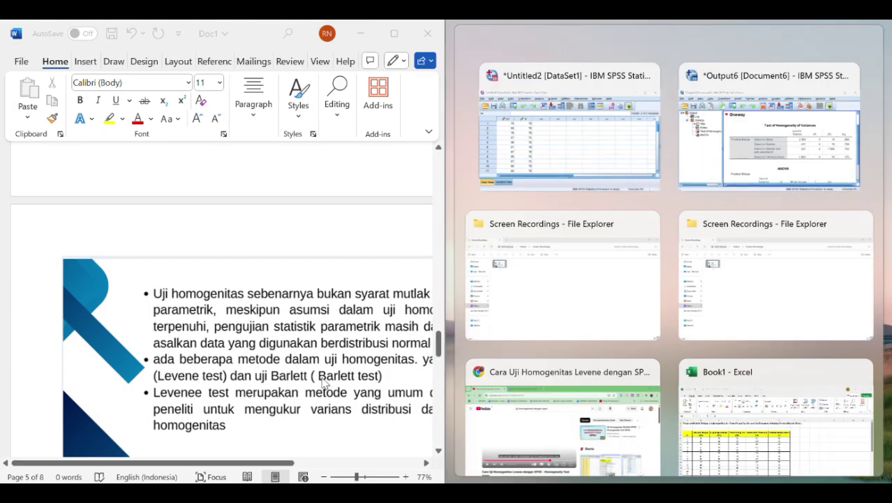
left_click(302, 356)
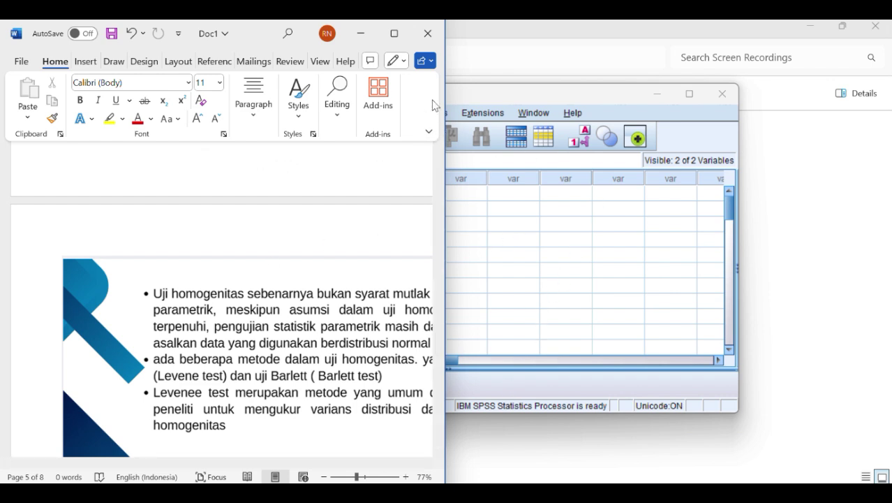
Read the Levene test decision criteria (Kriteria Pengujian Uji Homogenitas) in the Word document.
scroll(271, 307, "down", 10)
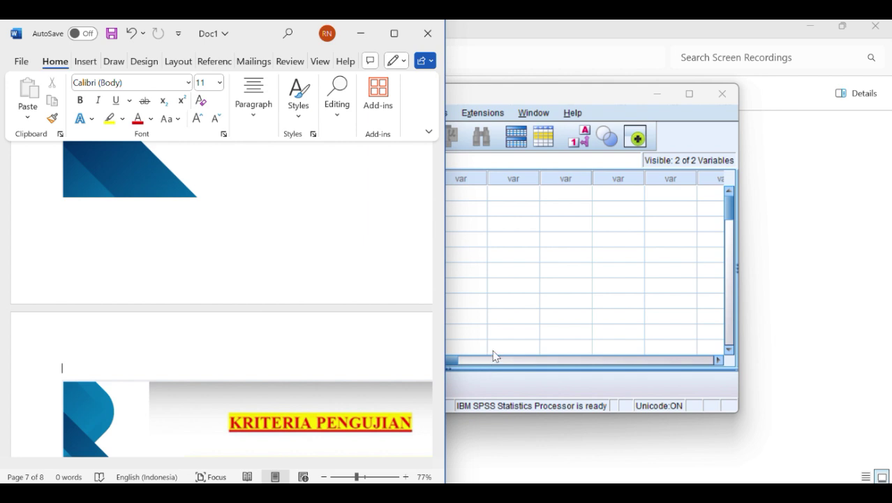
left_click(531, 289)
left_click(352, 286)
left_click_drag(353, 286, 482, 285)
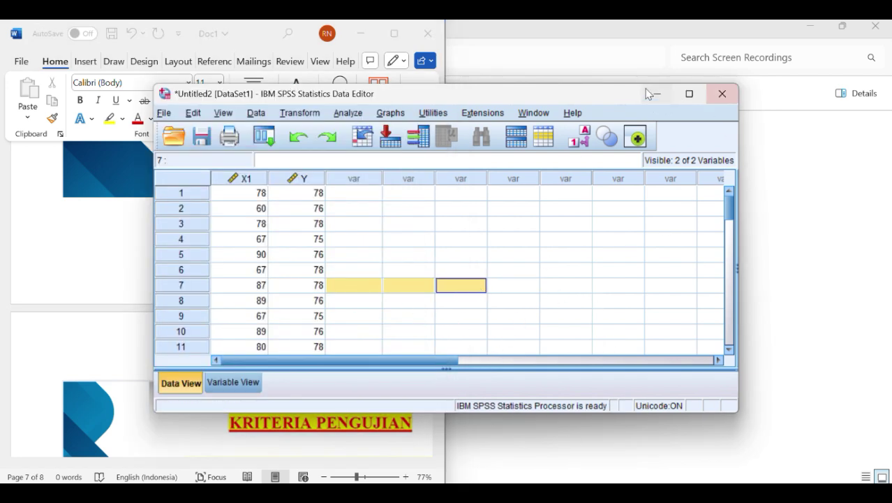
left_click(123, 385)
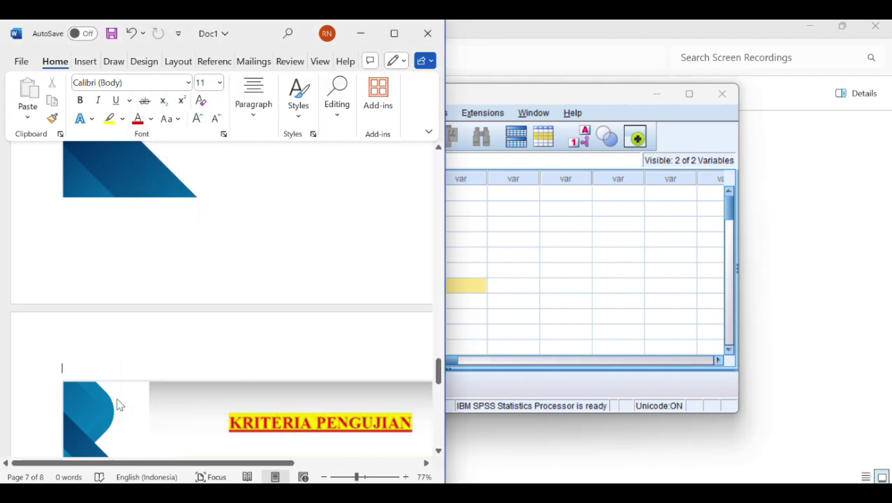
scroll(219, 377, "down", 5)
scroll(219, 370, "down", 3)
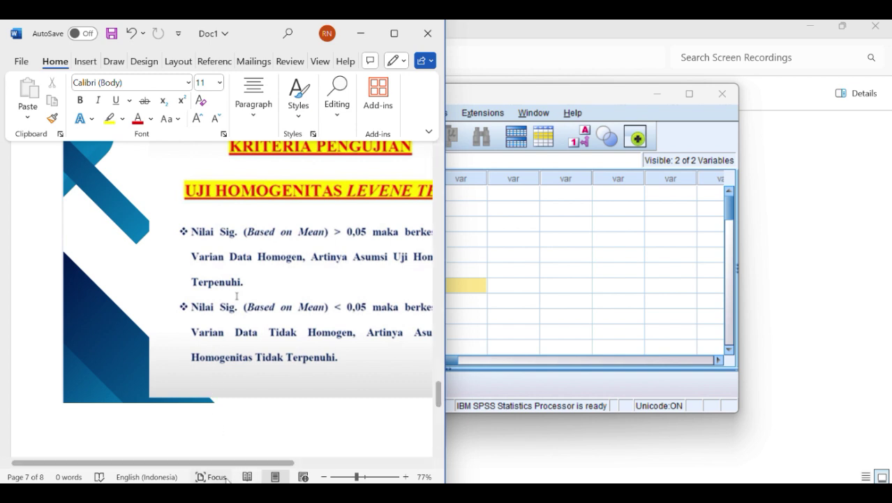
left_click_drag(239, 463, 308, 465)
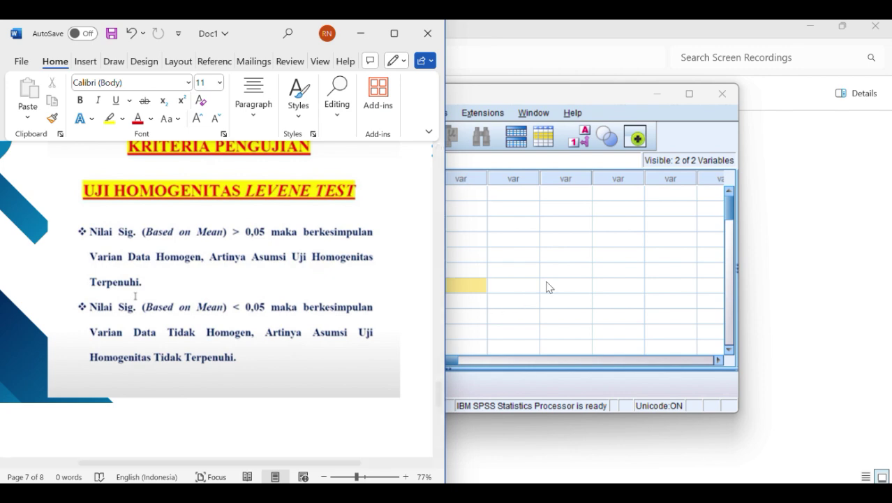
Bring up the One-Way output and compare the Based on Mean significance with the Levene criteria in Word.
mouse_move(582, 492)
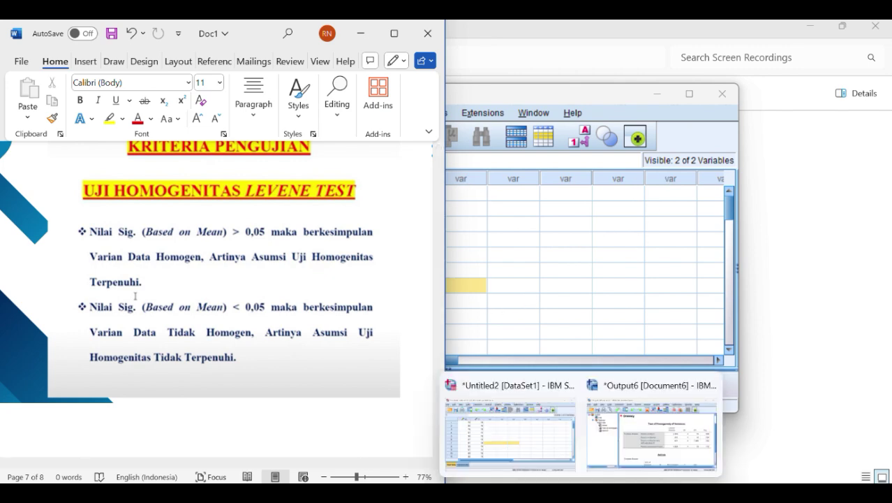
left_click(647, 448)
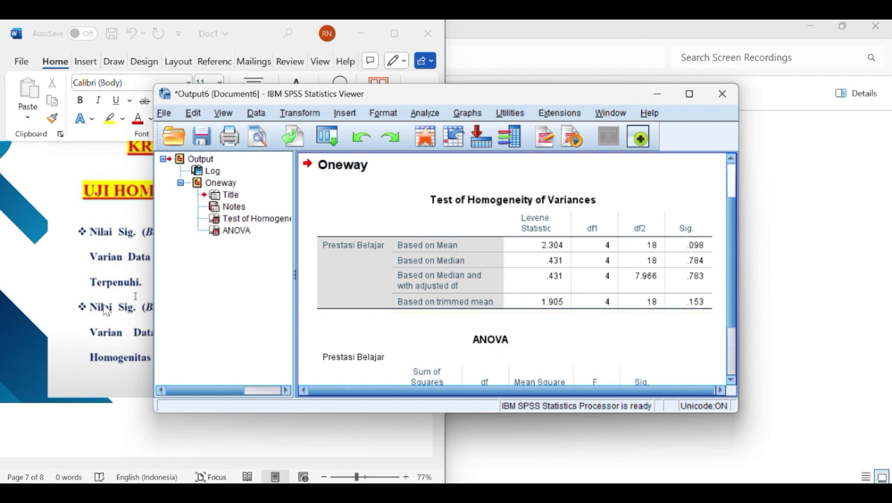
left_click(104, 311)
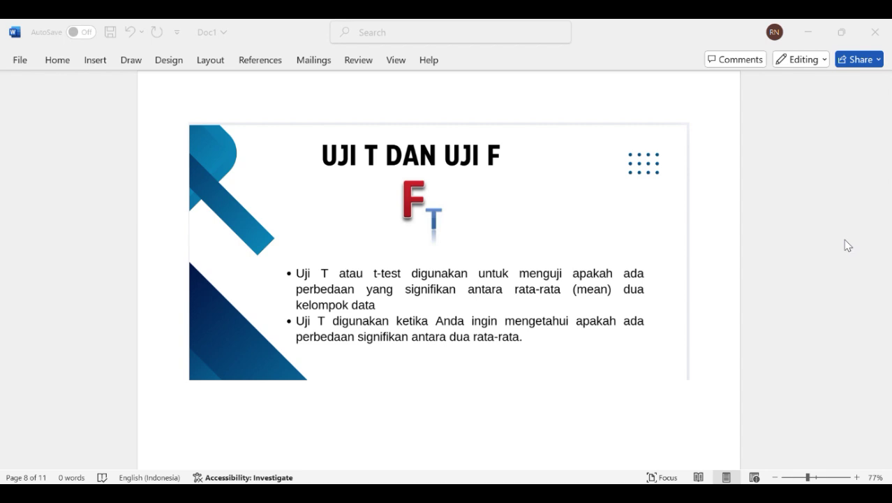
Read the Word notes on the purpose of the T test and F test (Uji T dan Uji F).
scroll(560, 297, "down", 5)
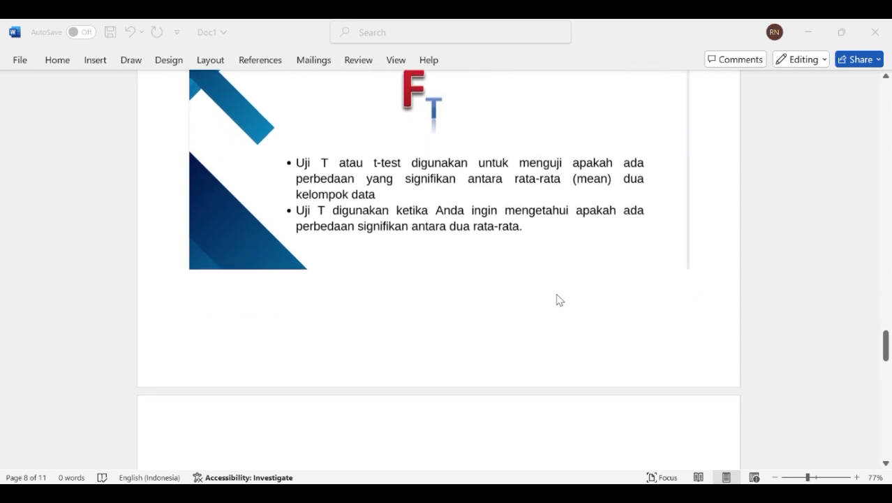
scroll(557, 298, "down", 4)
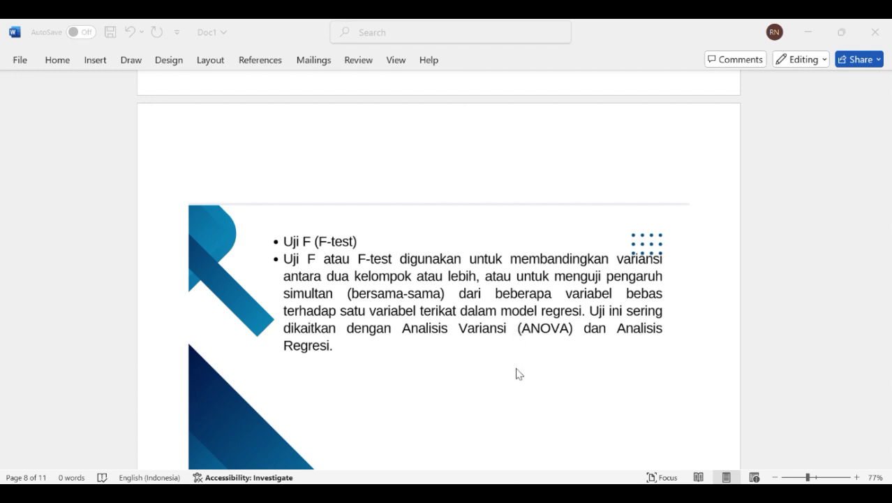
scroll(518, 367, "down", 1)
scroll(518, 365, "up", 1)
Switch to the Book1 workbook in Excel and review the X1, X2 and Y student scores on Sheet3.
left_click(541, 403)
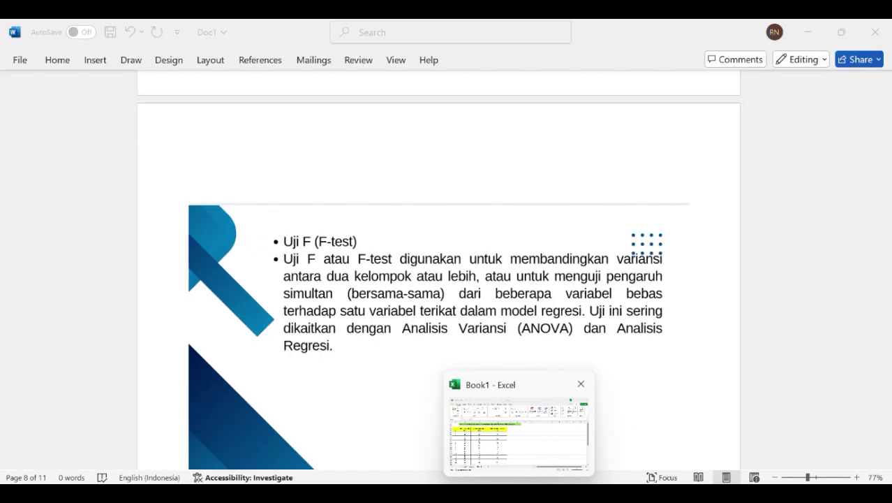
left_click(544, 417)
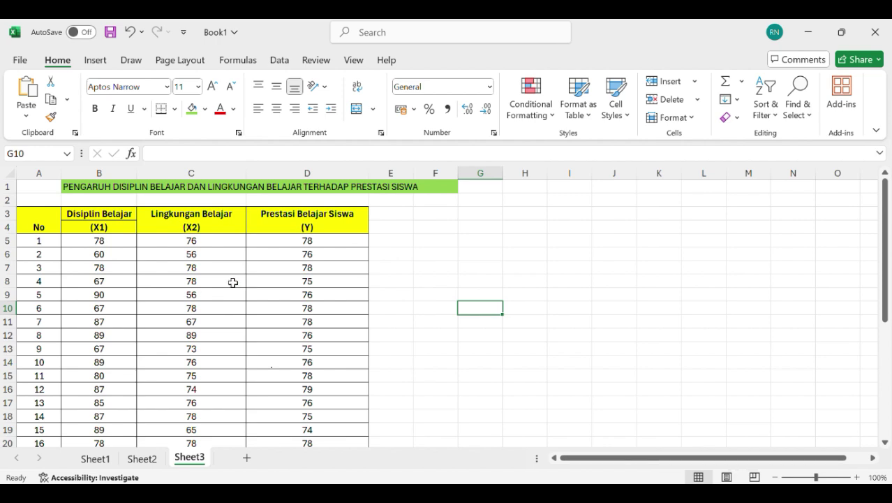
scroll(216, 323, "down", 5)
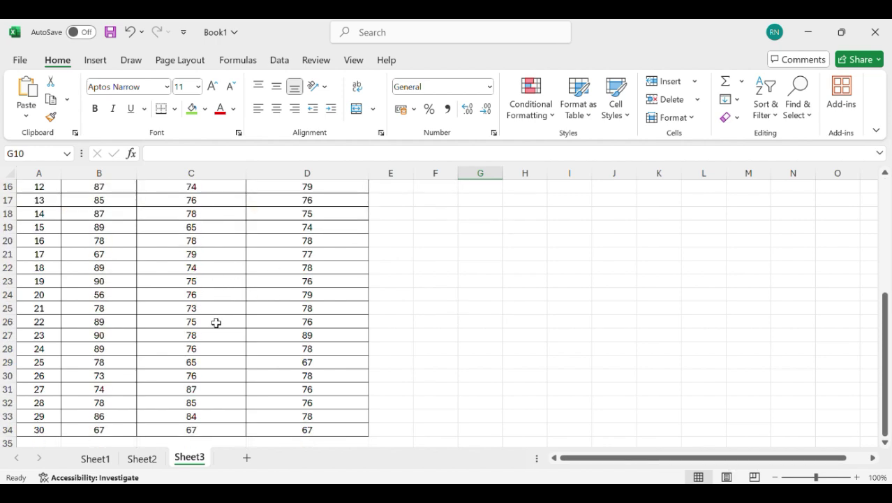
scroll(217, 323, "down", 1)
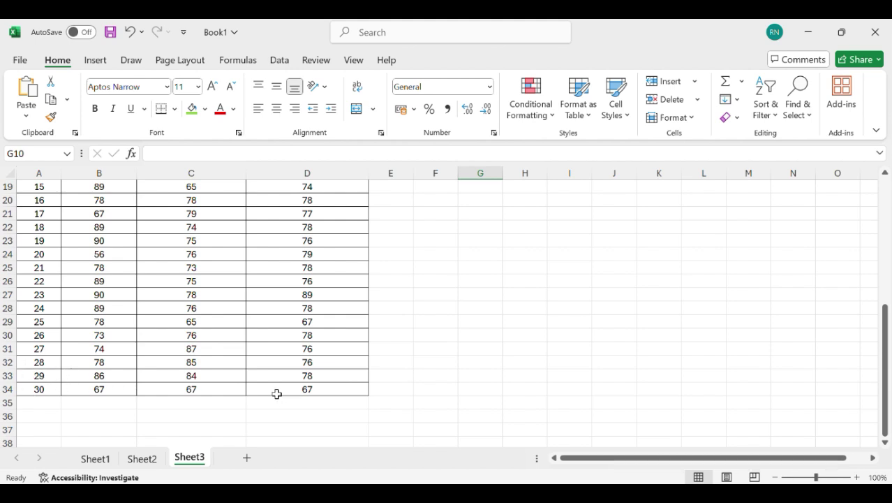
scroll(231, 368, "up", 1)
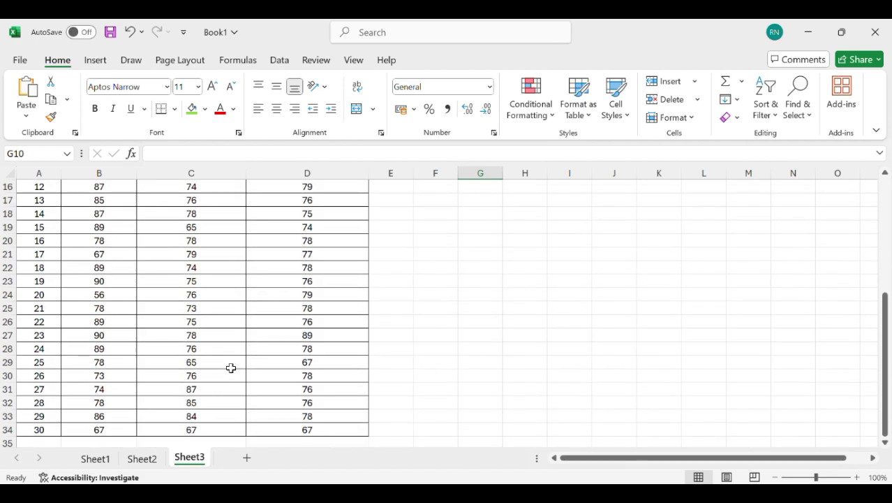
scroll(231, 368, "up", 5)
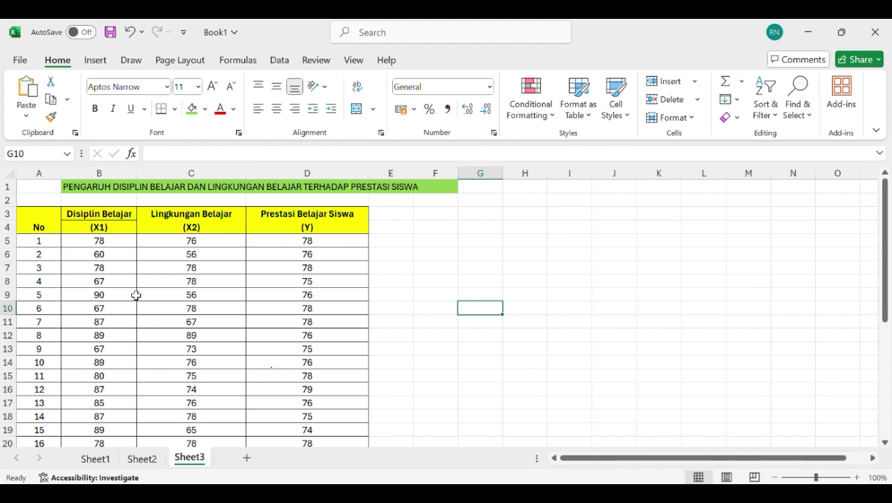
Copy the X1, X2 and Y scores of all 30 students, cells B5:D34 on Sheet3.
left_click_drag(83, 240, 308, 416)
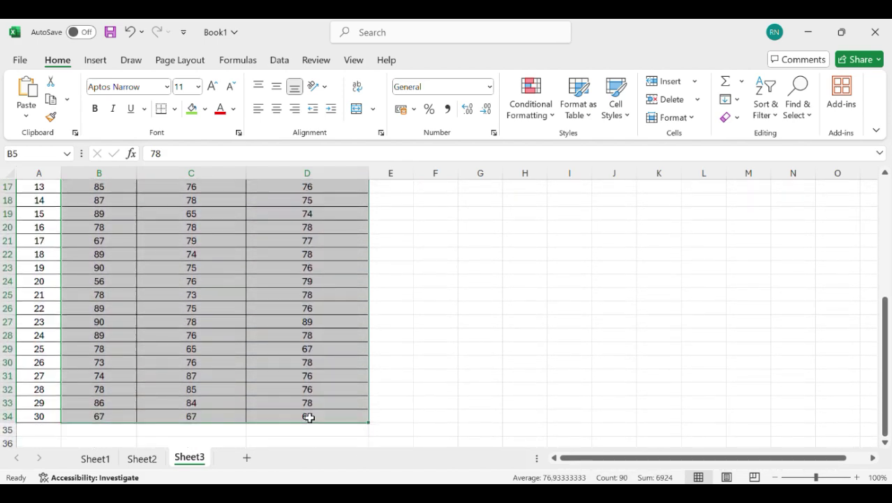
right_click(256, 337)
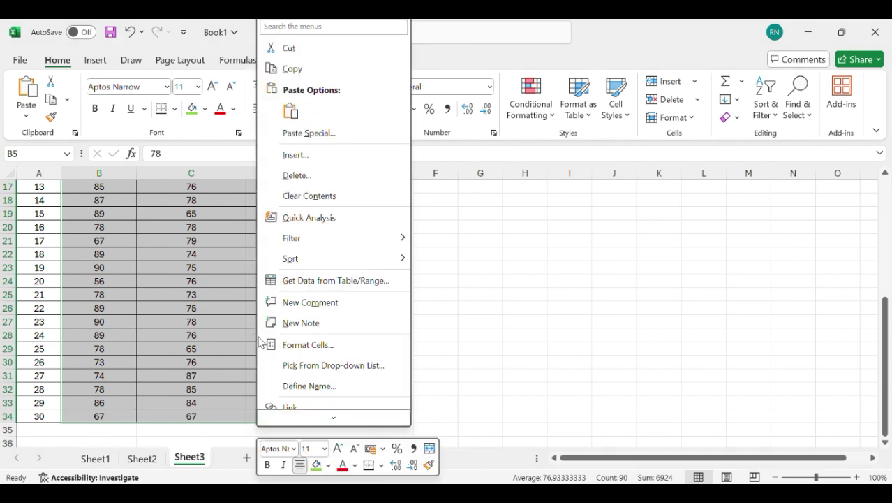
left_click(299, 68)
scroll(317, 153, "up", 5)
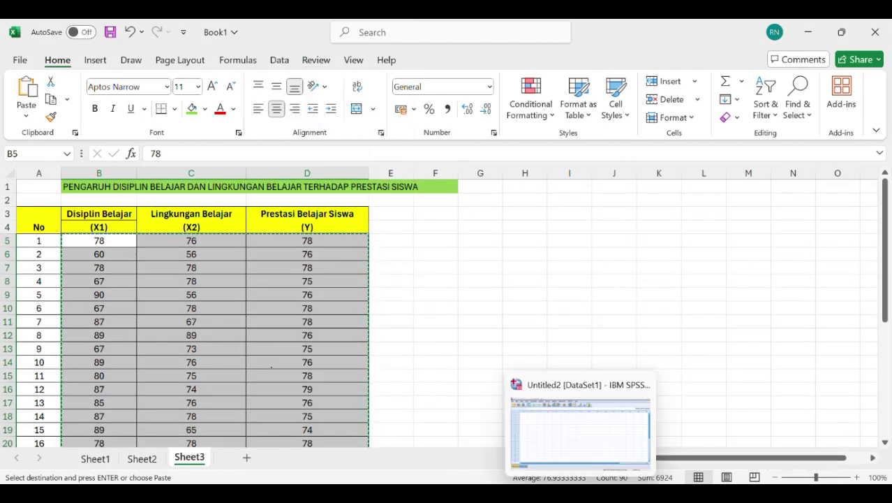
Paste the copied scores into the empty SPSS dataset from the first cell, and display the variable definitions.
mouse_move(580, 497)
left_click(580, 429)
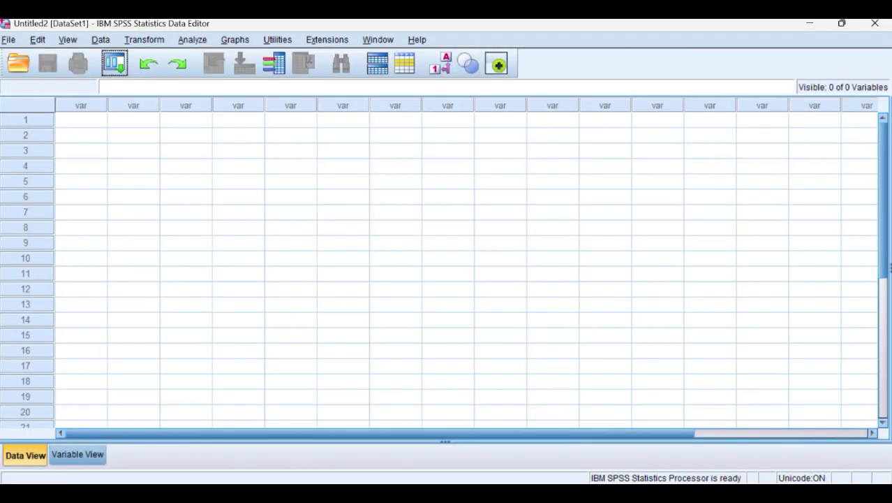
left_click(82, 121)
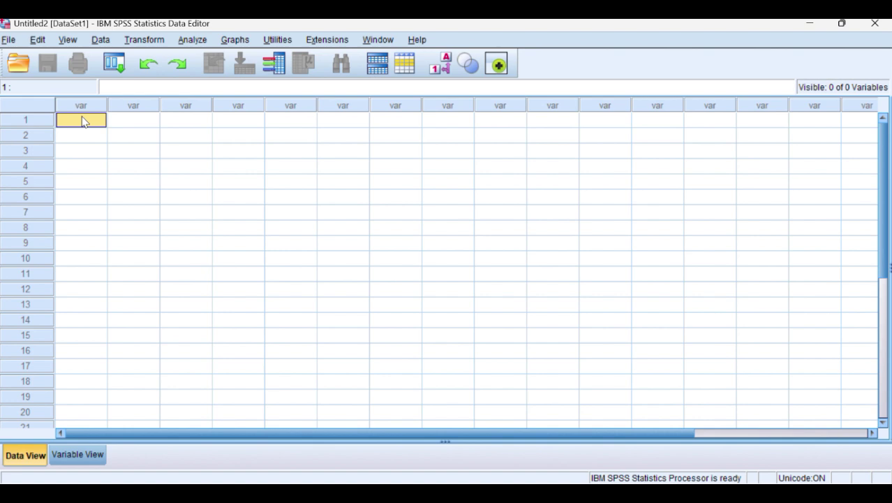
right_click(82, 122)
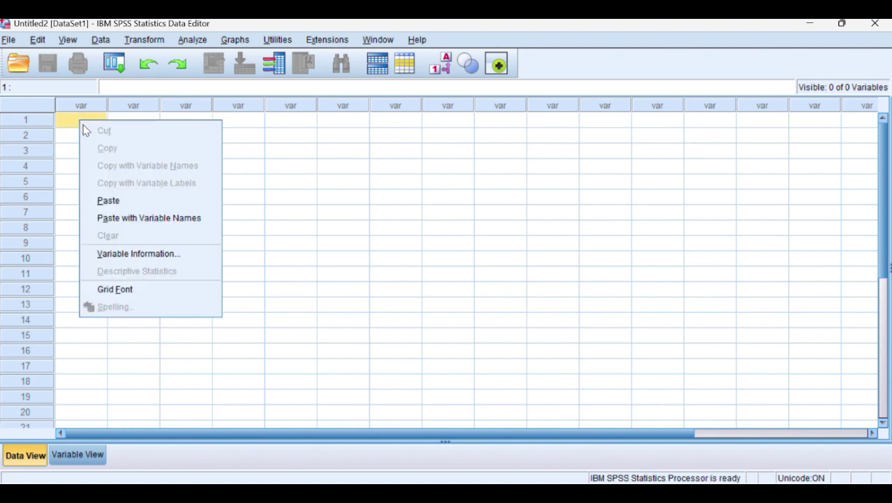
left_click(115, 201)
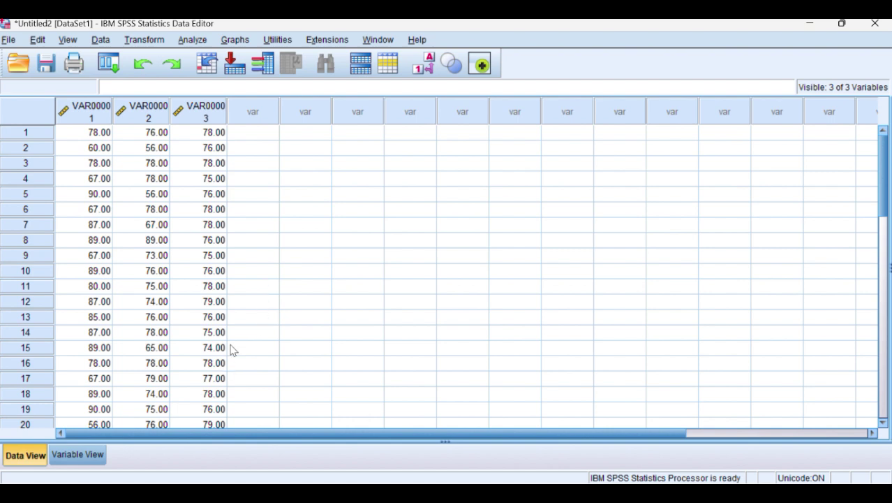
left_click(76, 460)
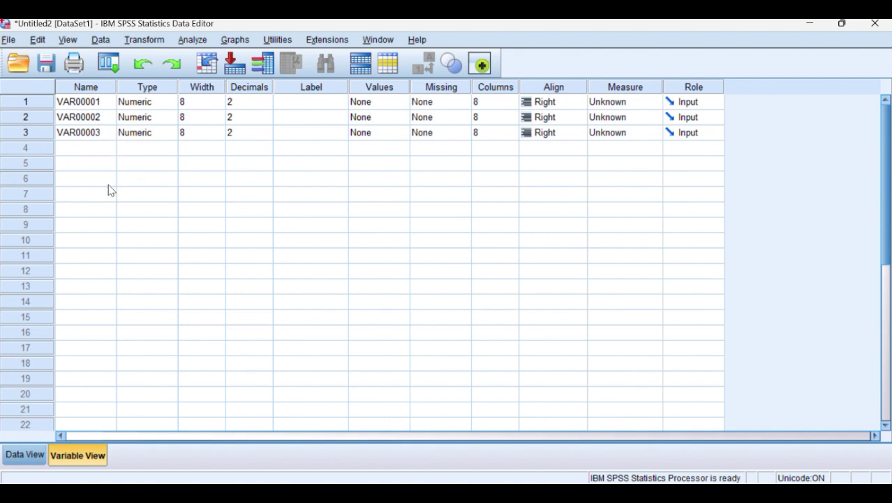
Check the score column headings in the Excel workbook, and rename the three SPSS variables X1, X2 and Y.
left_click(521, 500)
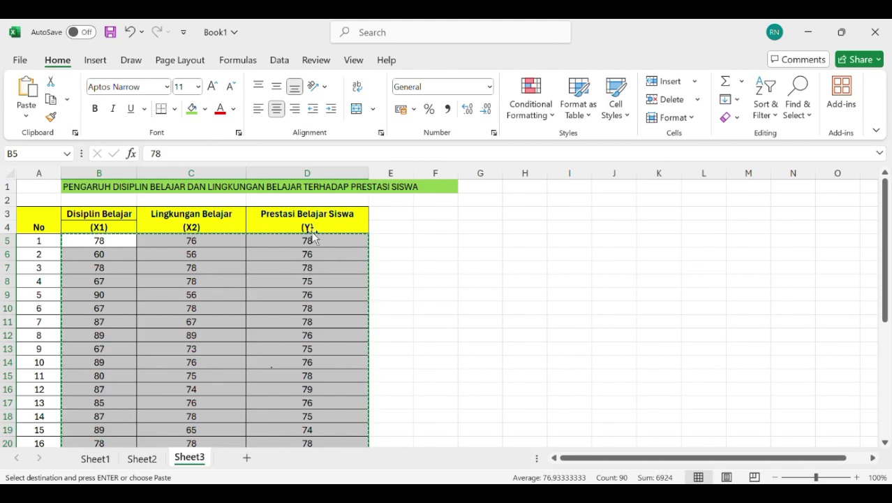
left_click(580, 499)
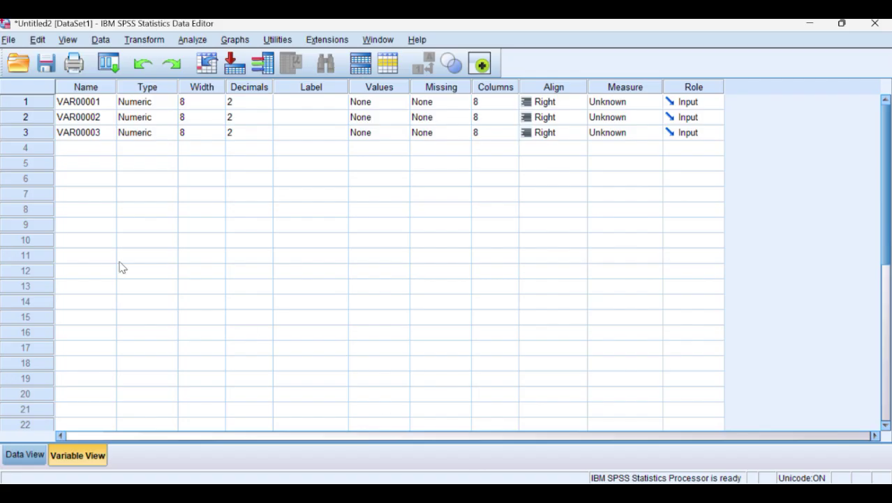
left_click(75, 102)
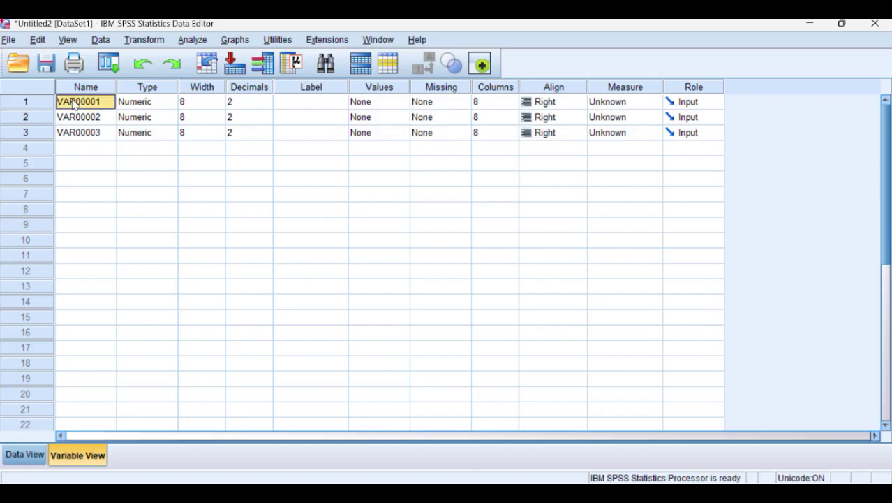
left_click(72, 100)
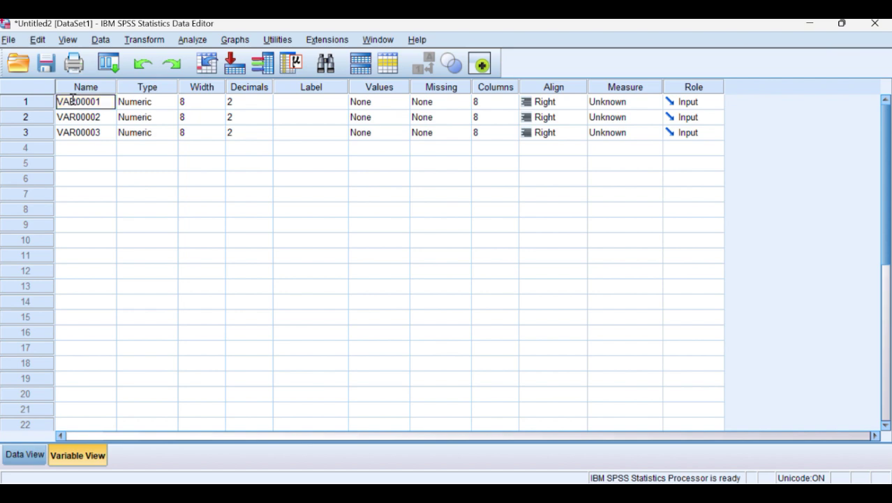
type("X1")
left_click(88, 118)
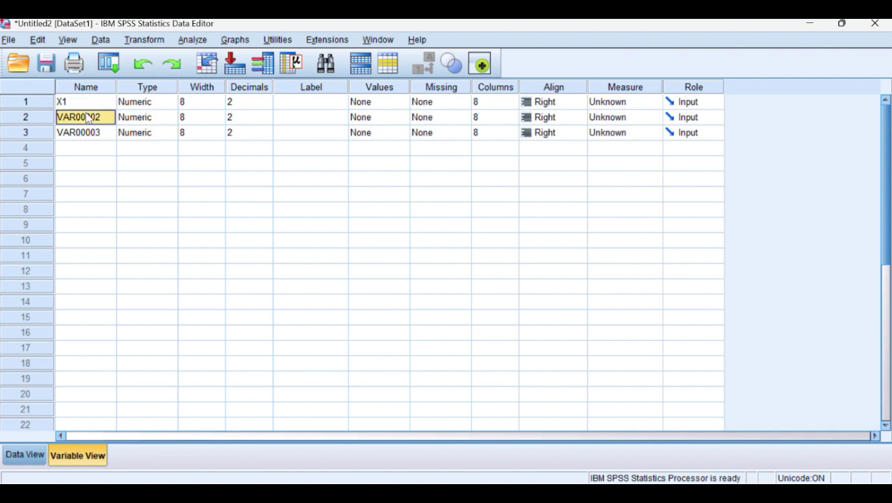
type("X2")
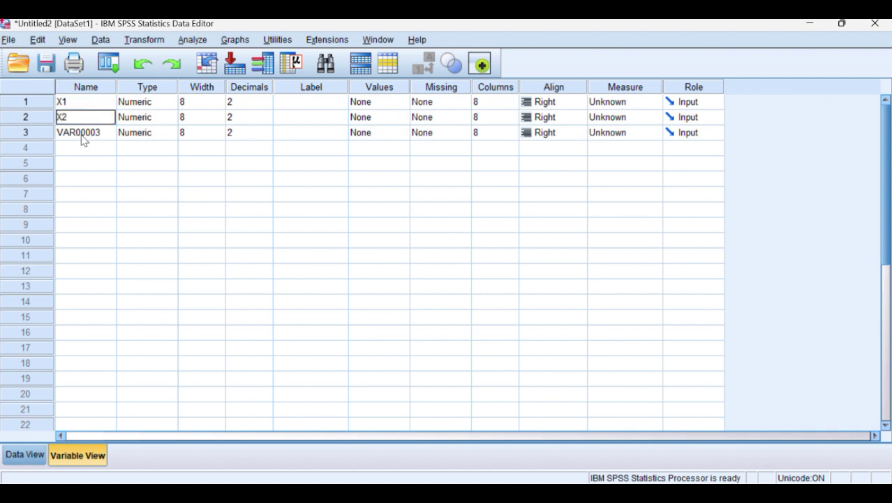
left_click(85, 140)
type("Y")
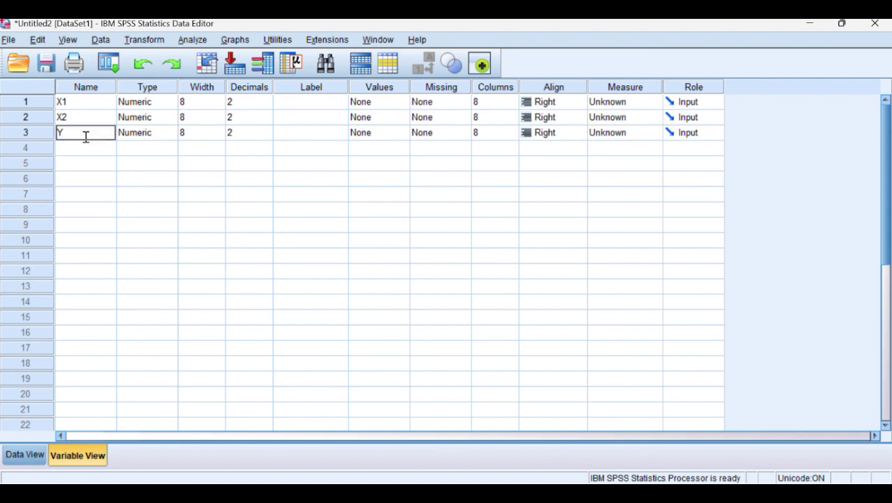
Set the decimals of variables X1, X2 and Y to 0.
left_click(244, 102)
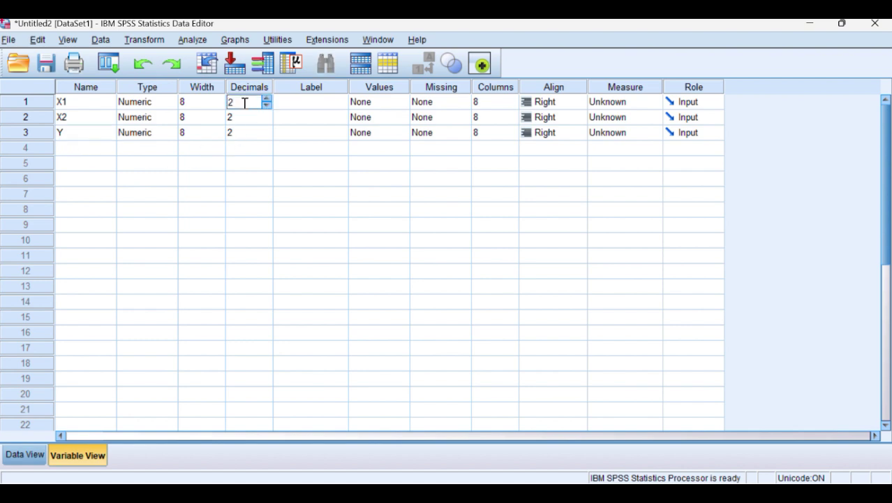
key("BackSpace")
type("0")
key("Return")
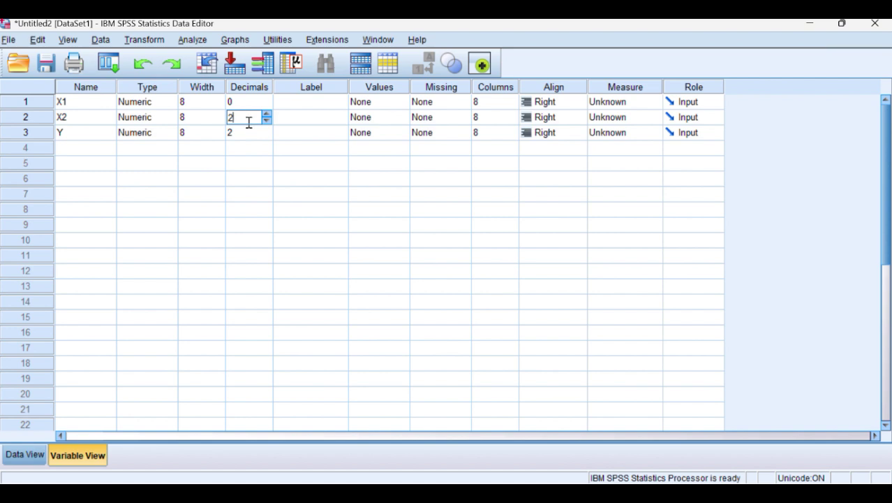
key("BackSpace")
type("0")
left_click(250, 132)
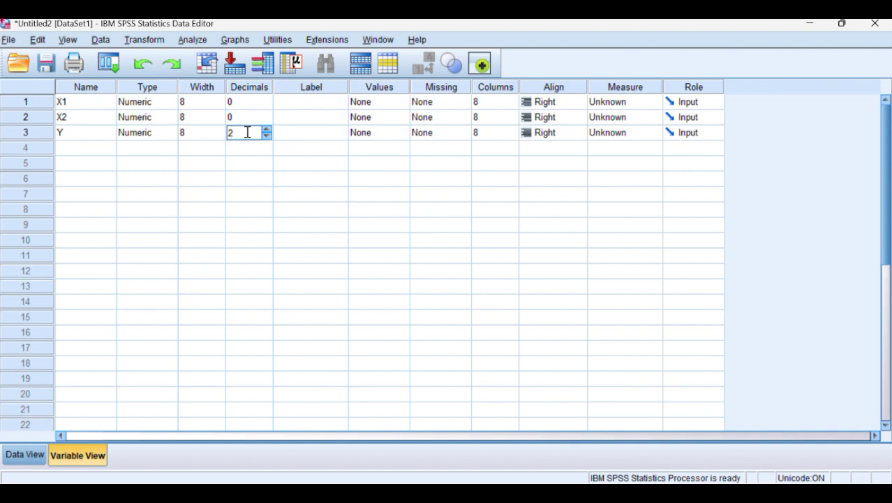
key("BackSpace")
type("0")
Label X1 as Disiplin Belajar, X2 as Lingkungan Belajar and Y as Prestasi Belajar.
left_click(311, 105)
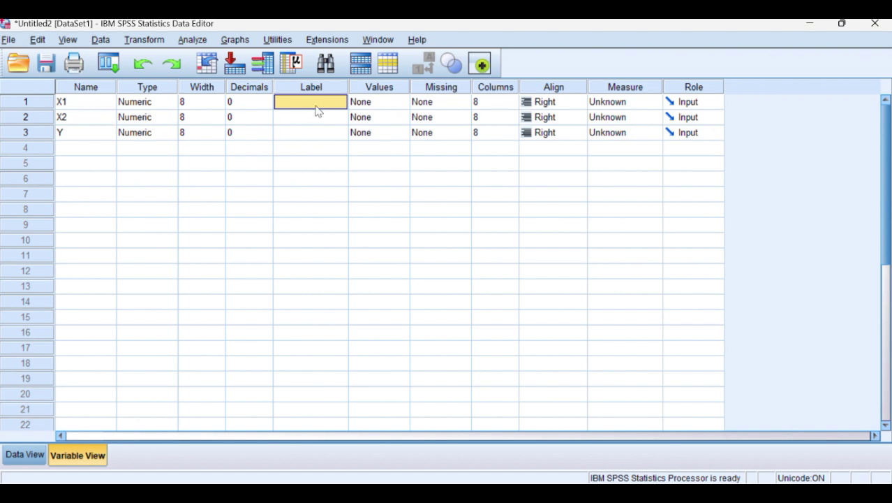
type("Disiplin Belajar")
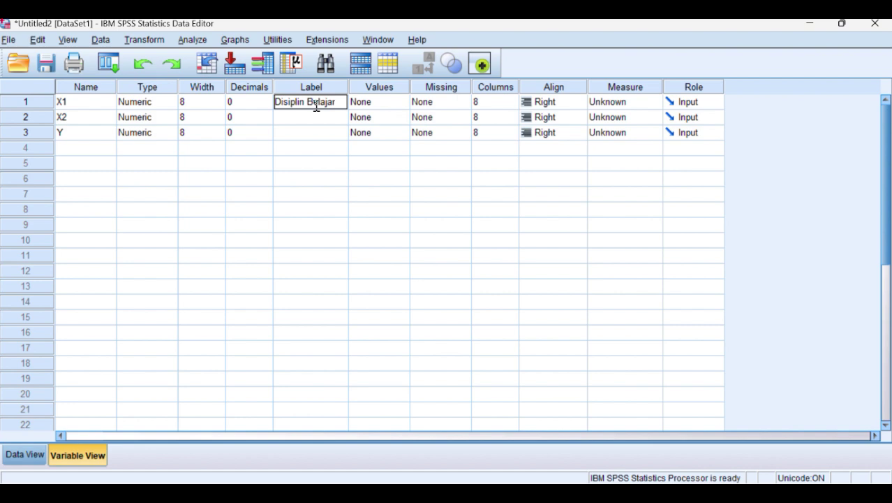
left_click(315, 118)
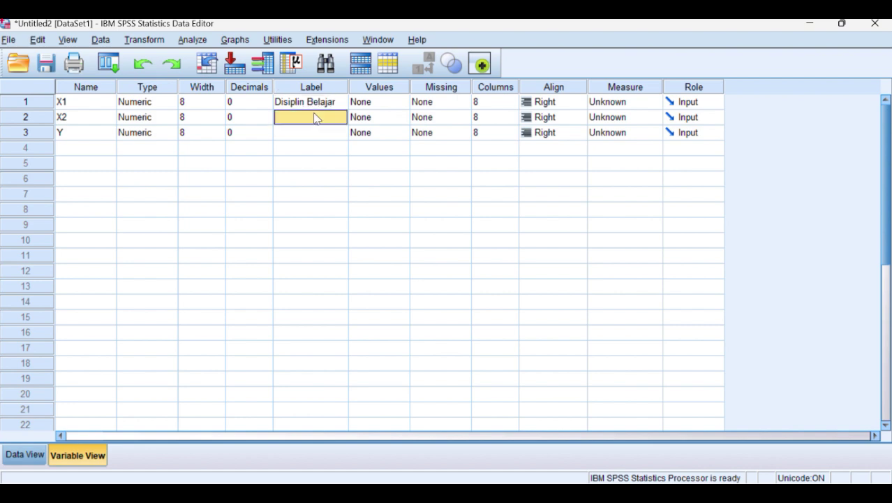
type("Lingkun")
type("gan Be")
type("lajar")
left_click(309, 136)
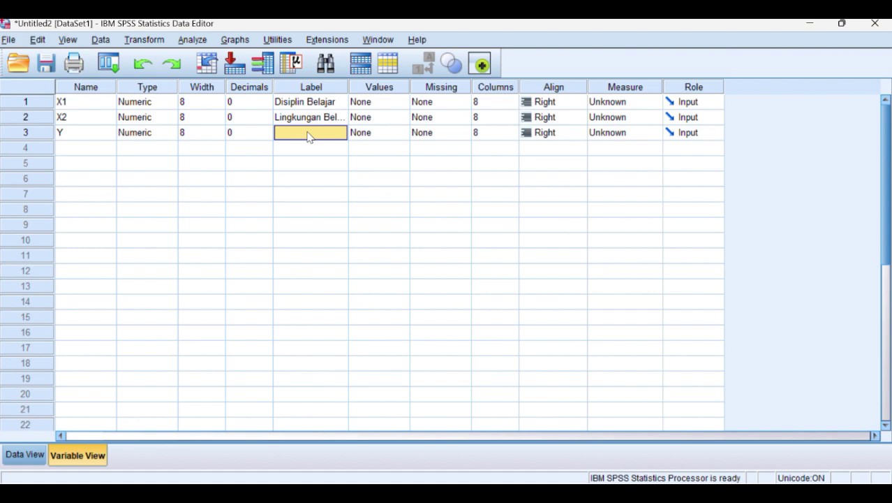
double_click(309, 136)
type("Prestasi Belajar")
left_click(315, 211)
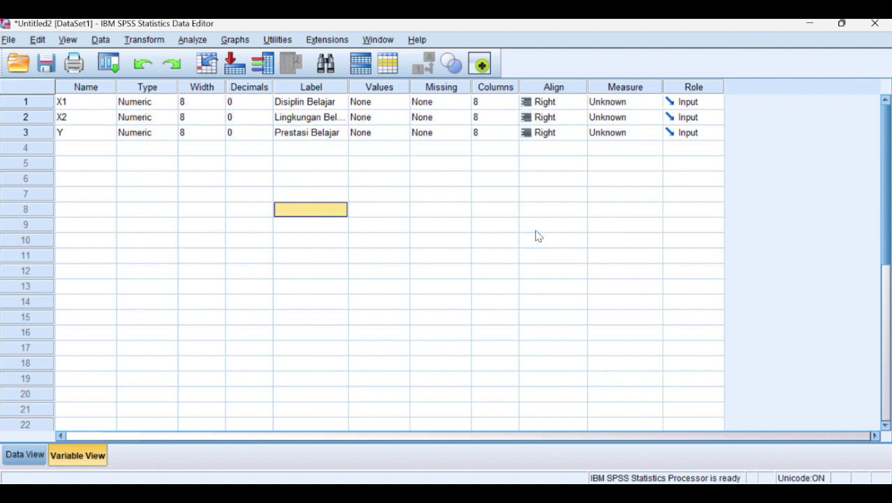
Display the data values and start a Linear Regression with Prestasi Belajar [Y] as the dependent variable.
left_click(25, 456)
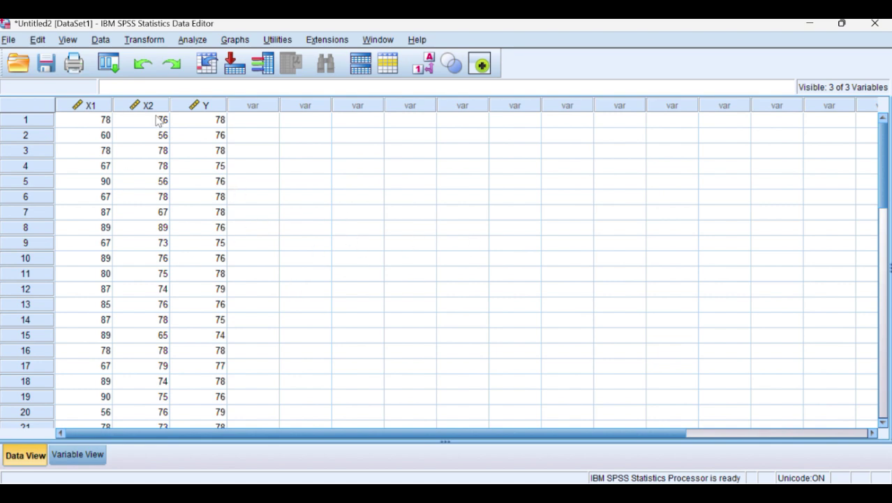
mouse_move(93, 114)
mouse_move(144, 113)
mouse_move(215, 115)
left_click(196, 40)
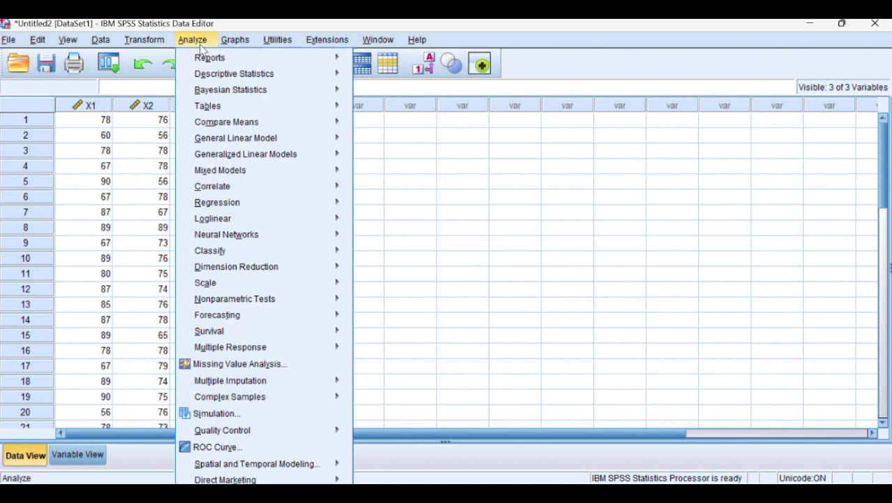
mouse_move(232, 210)
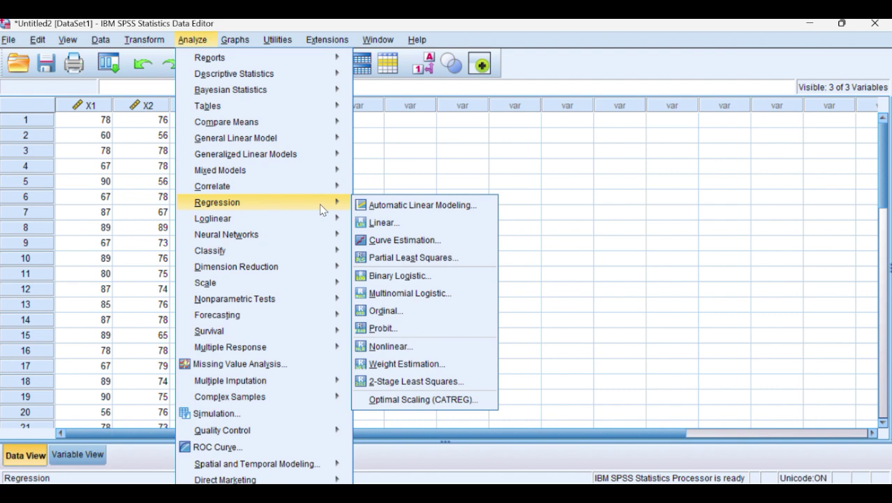
left_click(383, 222)
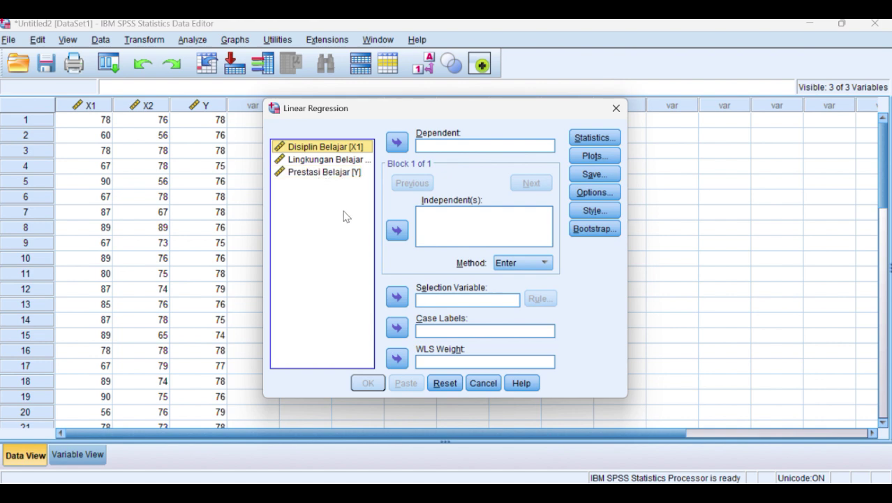
left_click(316, 173)
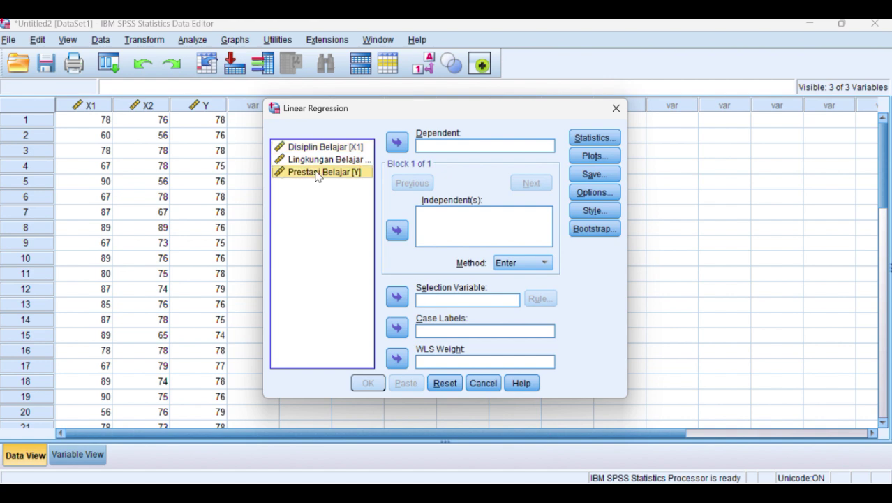
left_click(398, 143)
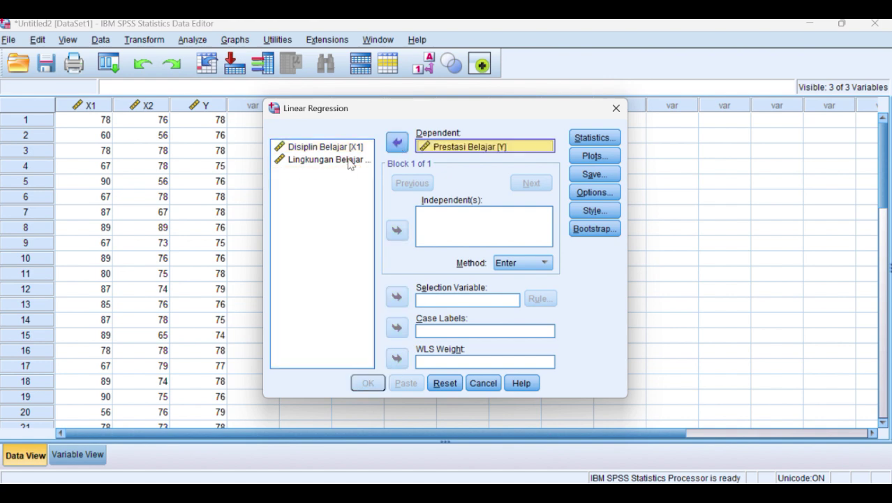
Add Disiplin Belajar [X1] and Lingkungan Belajar [X2] as independent variables with the Enter method, and run the regression.
left_click(311, 149)
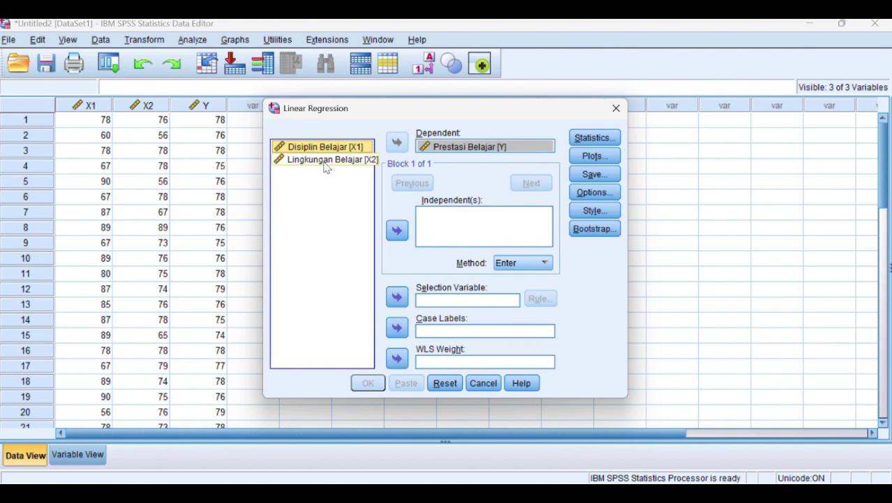
left_click(398, 233)
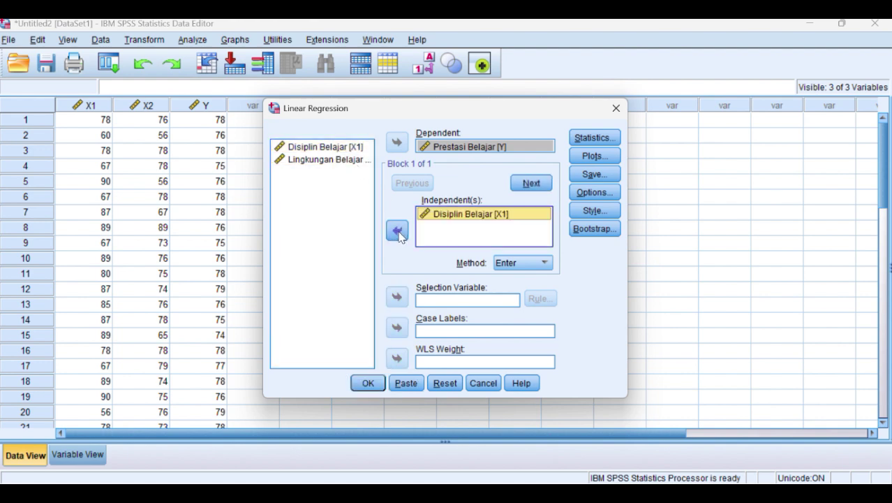
left_click(318, 162)
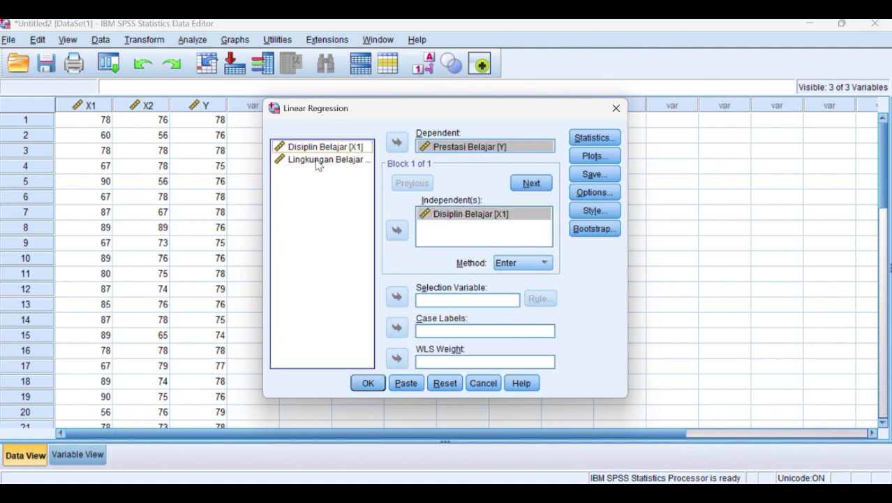
left_click(318, 162)
left_click(397, 231)
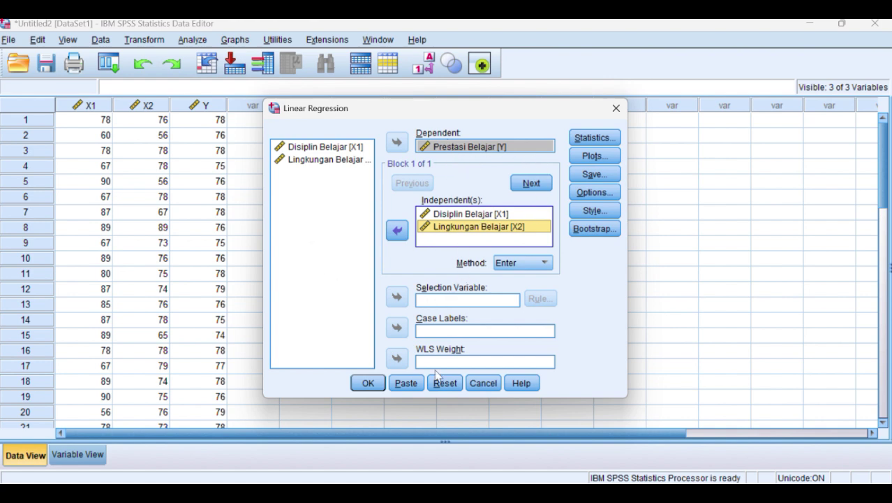
left_click(365, 385)
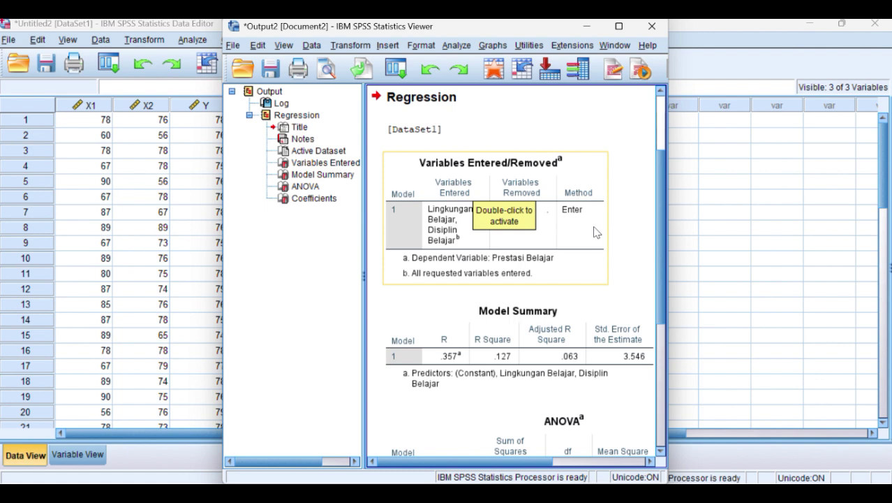
Review the regression output from Variables Entered/Removed through Model Summary and ANOVA to Coefficients.
scroll(559, 269, "down", 3)
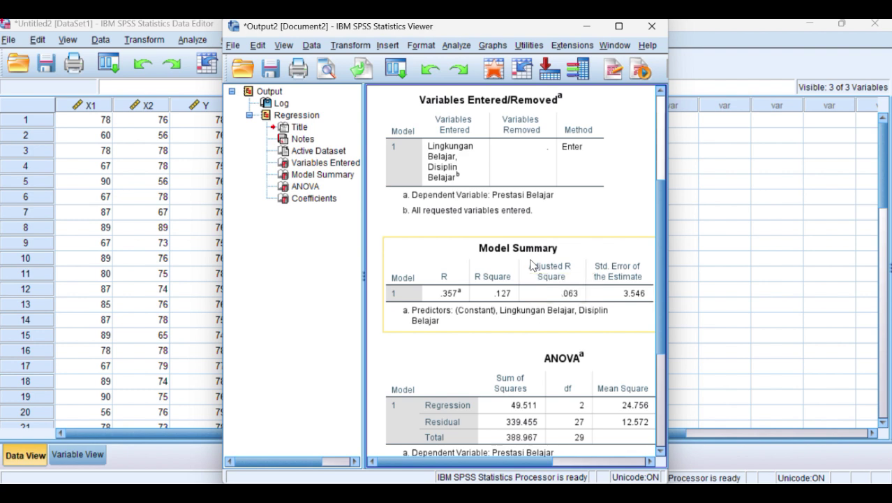
scroll(504, 298, "down", 3)
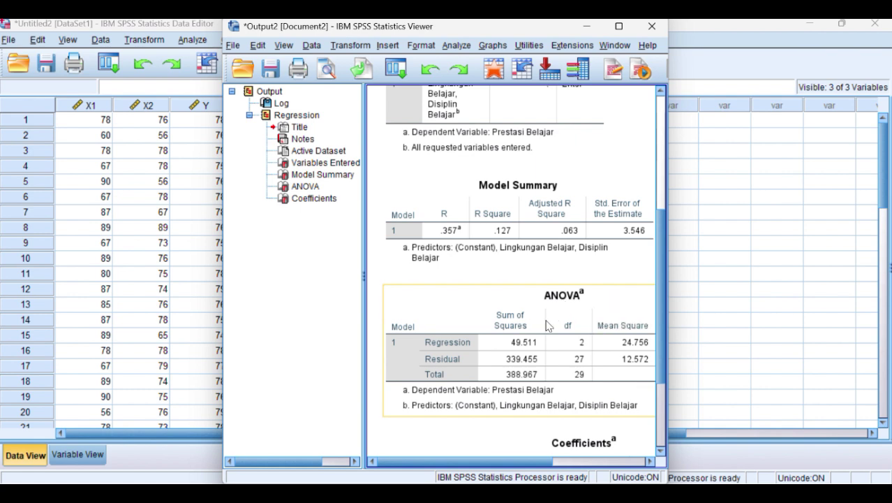
scroll(547, 325, "down", 2)
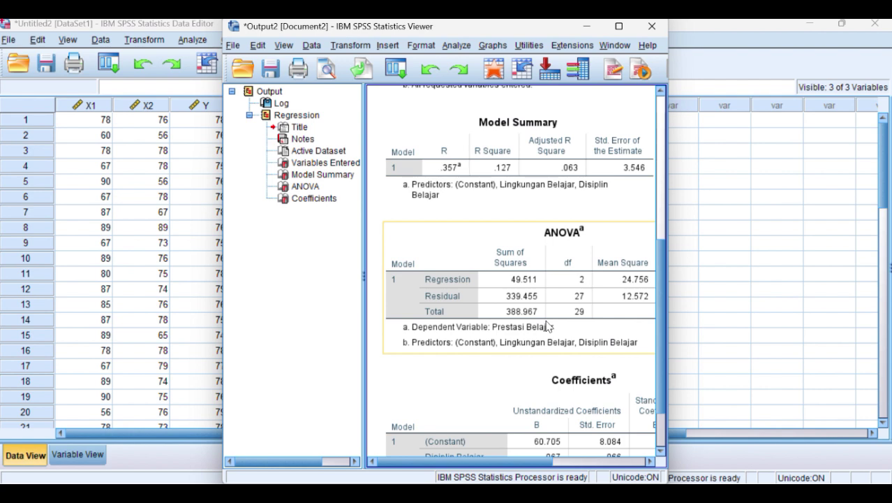
scroll(548, 325, "down", 2)
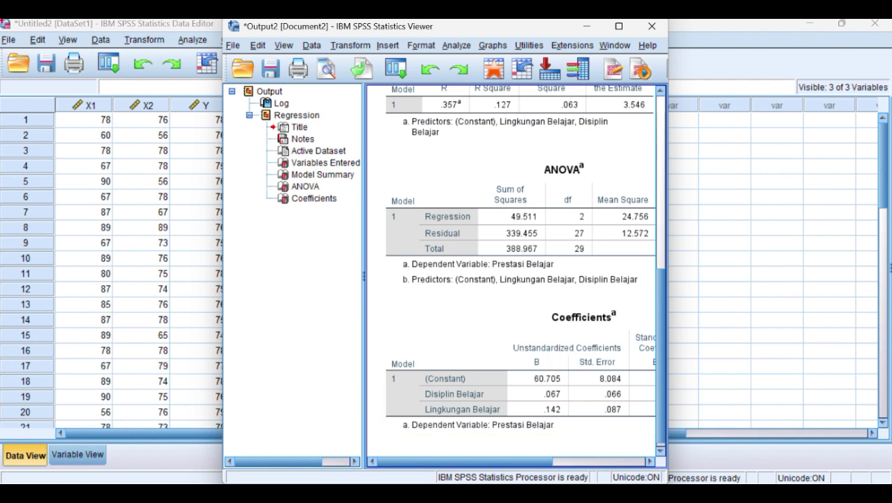
Arrange the SPSS output window side by side with the Word notes on Uji T and Uji F.
mouse_move(550, 491)
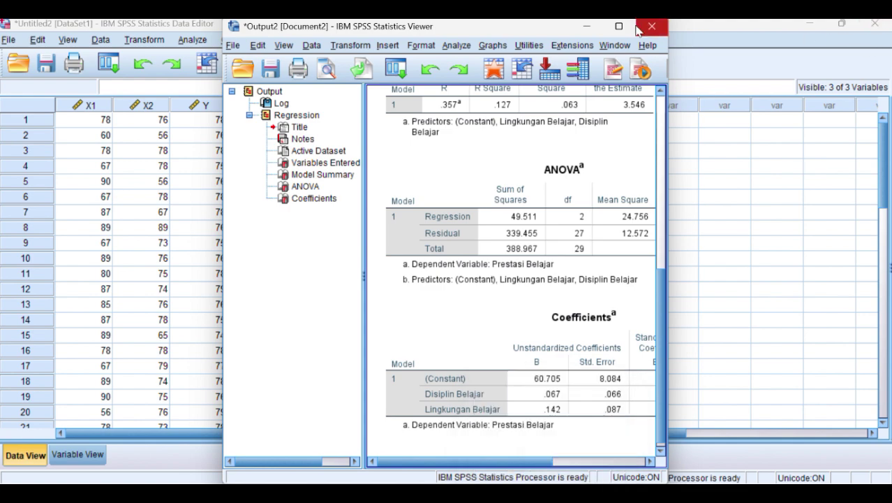
mouse_move(621, 30)
left_click(597, 122)
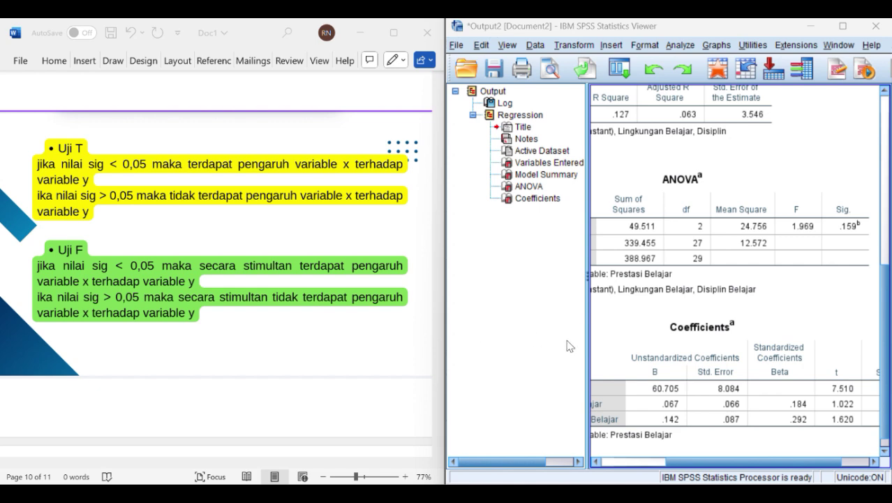
Examine the Coefficients and ANOVA tables, including their row labels, against the Uji T and Uji F significance criteria.
left_click(663, 383)
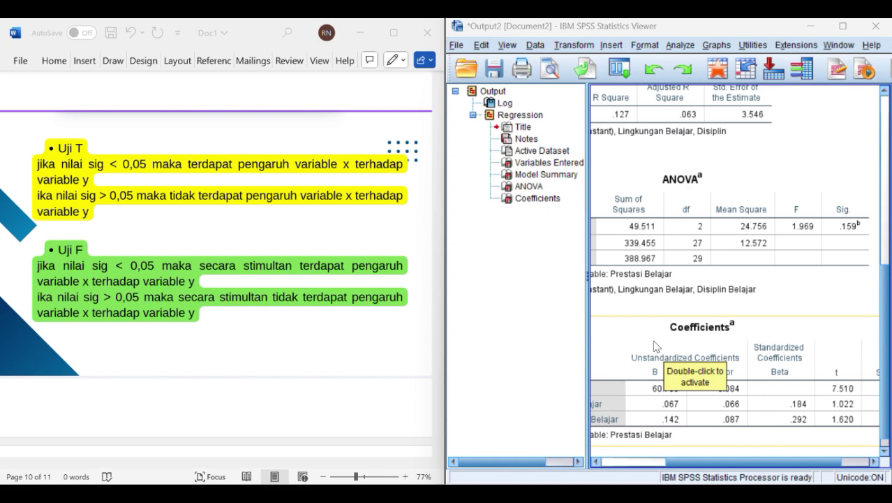
left_click(657, 218)
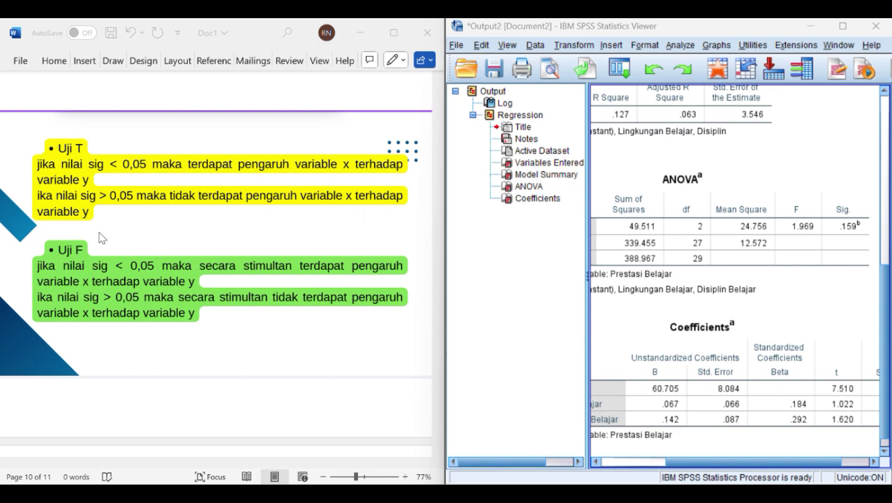
left_click(699, 463)
left_click_drag(699, 464, 637, 466)
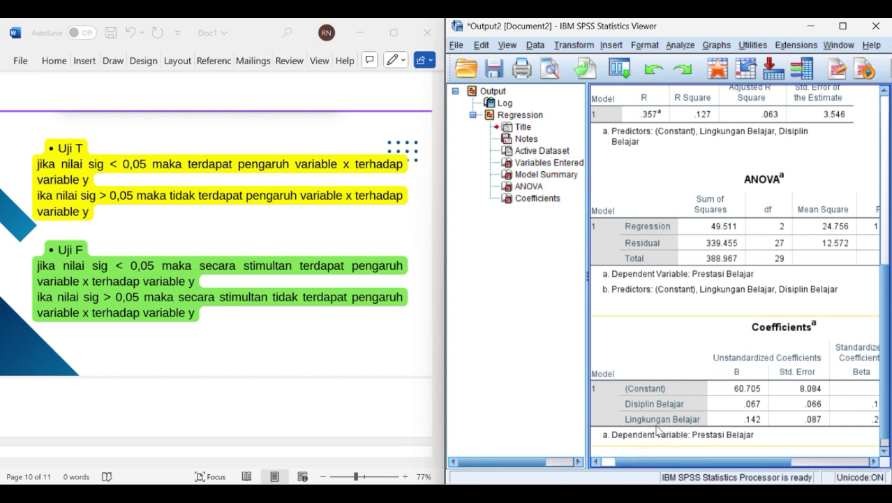
Compare the Sig. values of Disiplin Belajar, Lingkungan Belajar and the ANOVA regression row with the 0,05 criteria in the notes.
left_click_drag(654, 467, 711, 454)
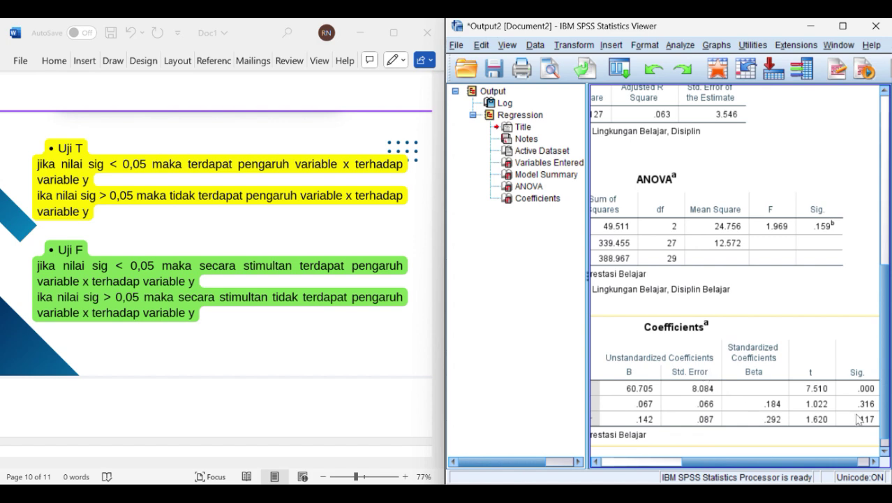
mouse_move(726, 466)
left_mouse_down()
mouse_move(700, 466)
mouse_move(733, 464)
left_mouse_up()
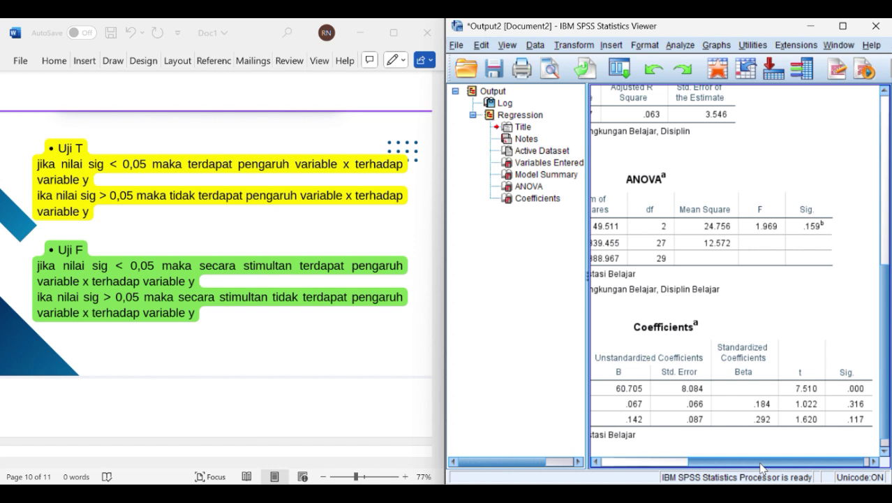
scroll(733, 461, "left", 5)
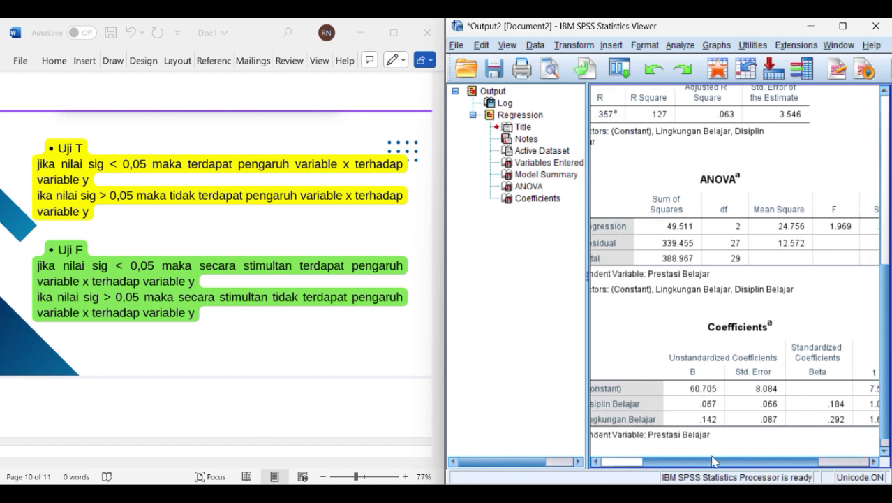
scroll(704, 453, "right", 5)
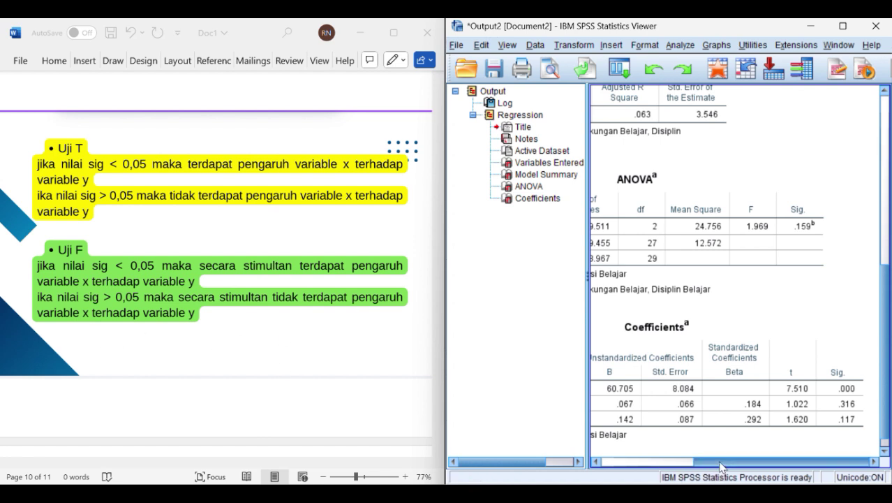
left_click_drag(722, 465, 694, 466)
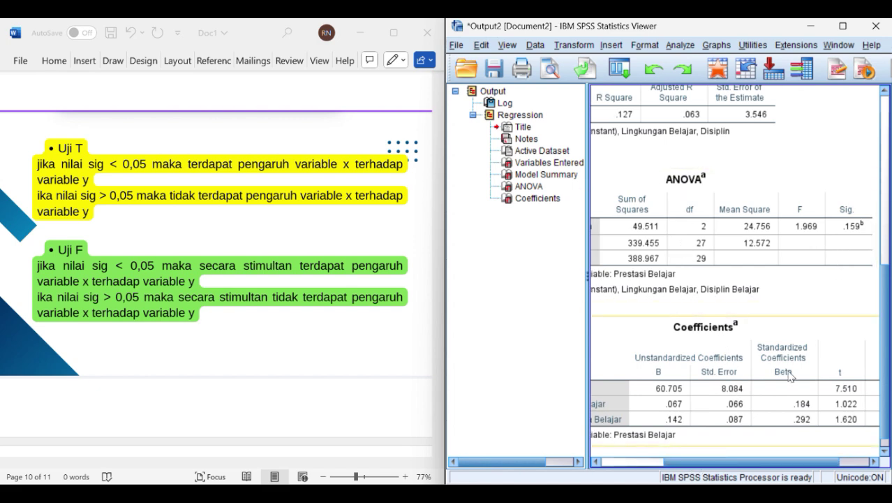
left_click_drag(711, 464, 658, 464)
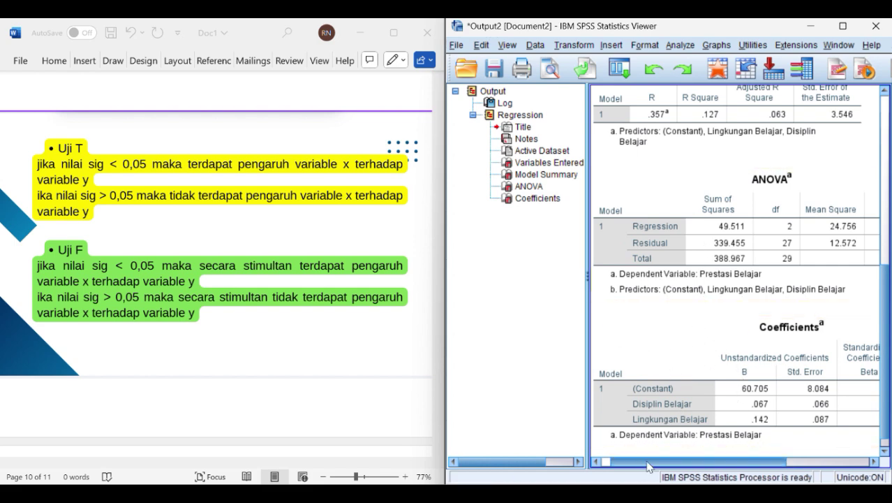
left_click_drag(646, 464, 722, 466)
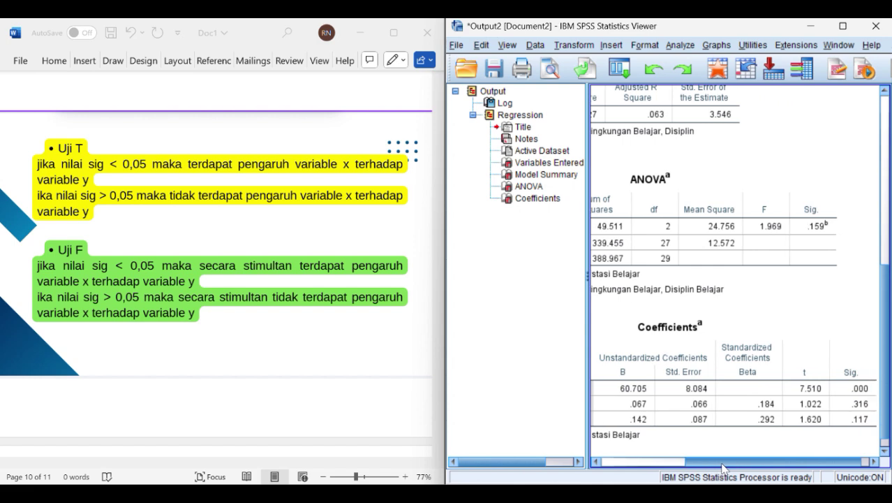
left_click(810, 243)
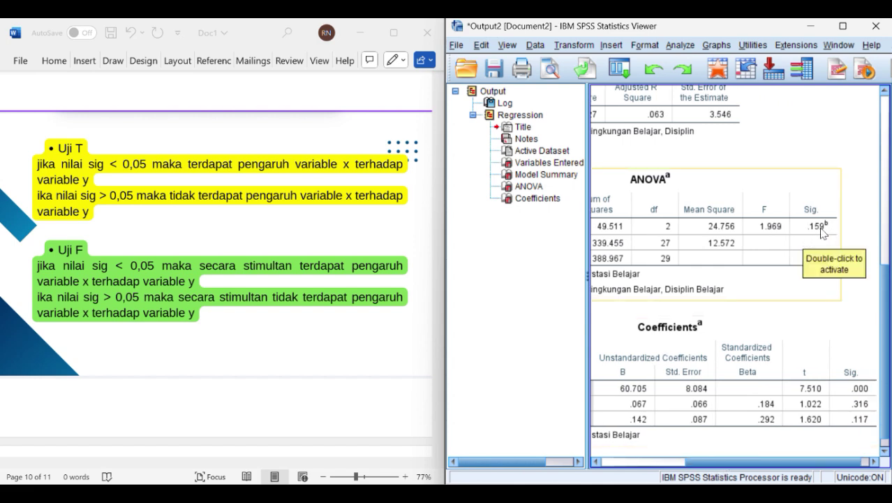
left_click(186, 340)
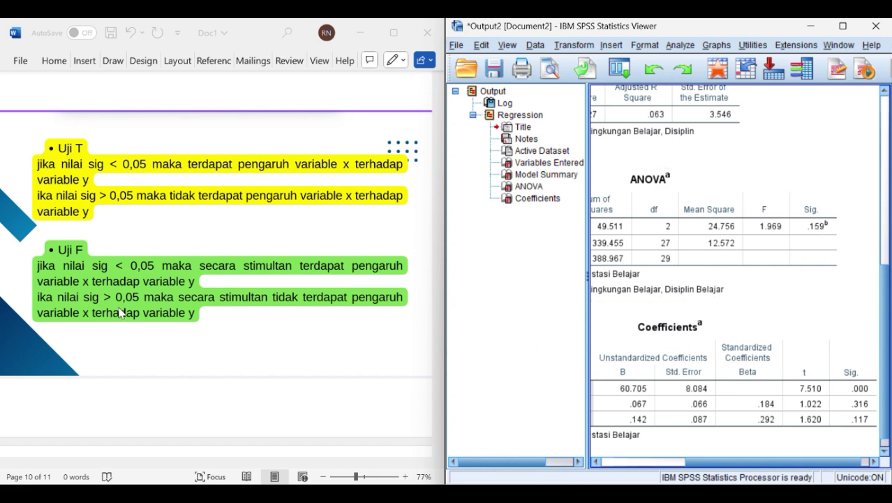
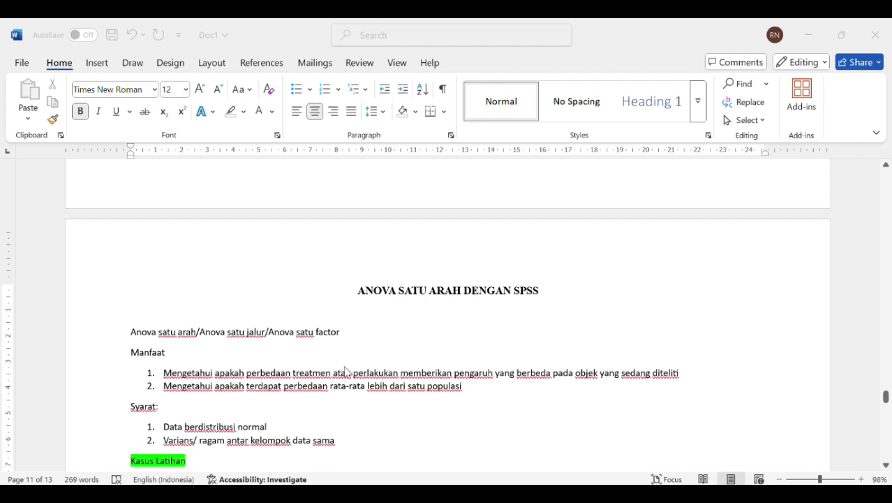
Read the one-way ANOVA notes in Word, covering purpose, requirements, and the Kasus Latihan fertilizer data table and question.
scroll(346, 370, "down", 1)
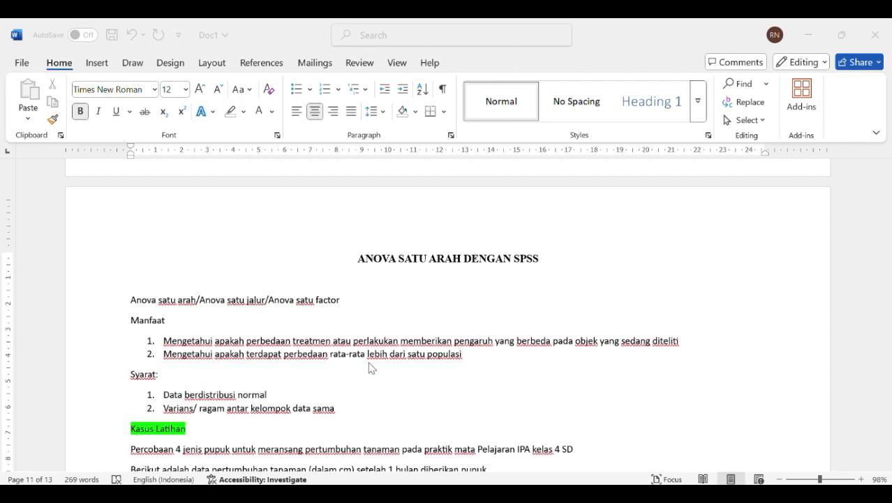
scroll(372, 368, "down", 1)
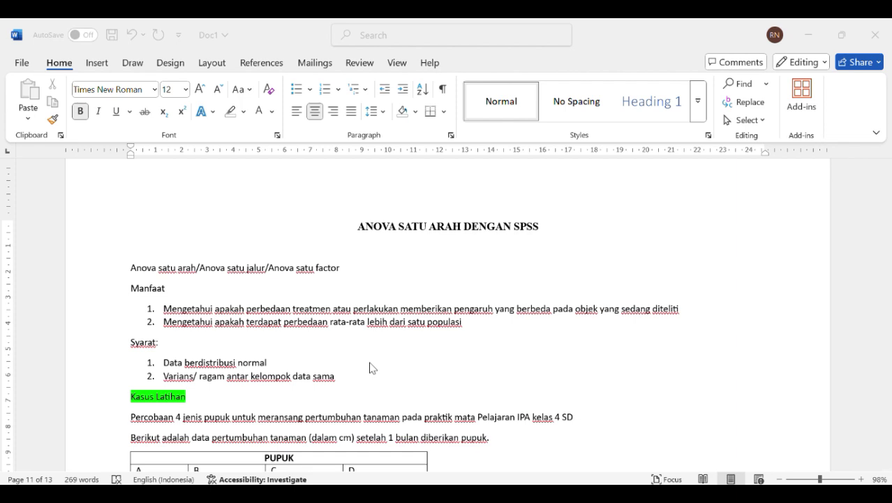
scroll(375, 366, "down", 1)
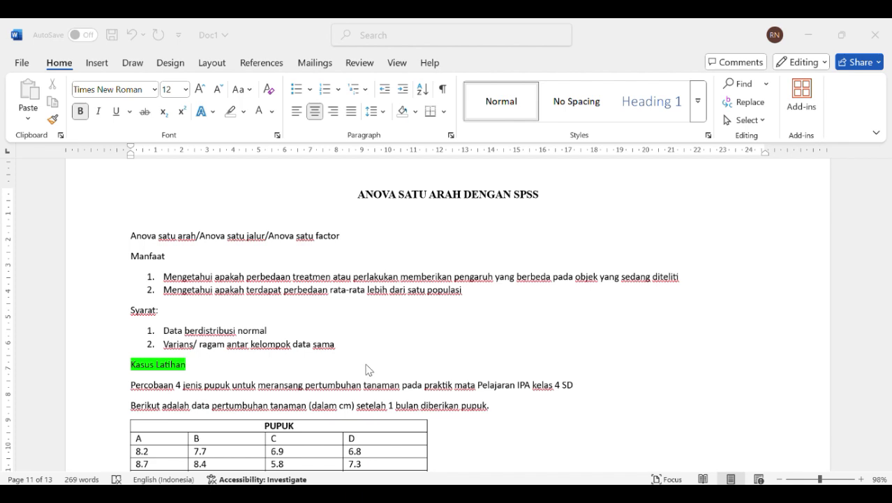
scroll(301, 389, "down", 1)
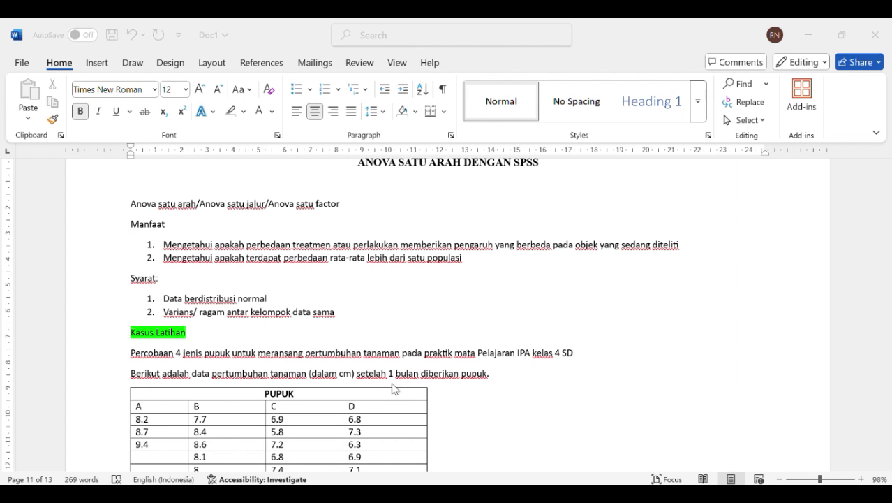
scroll(394, 389, "down", 1)
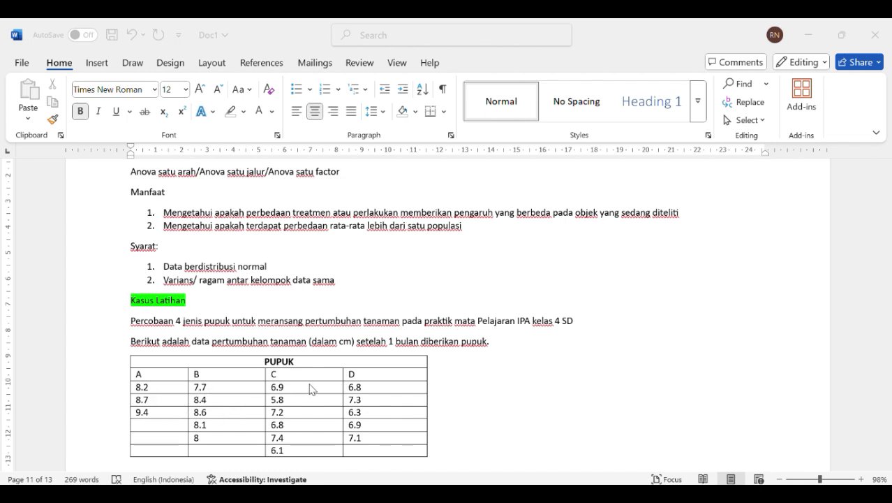
scroll(213, 446, "down", 1)
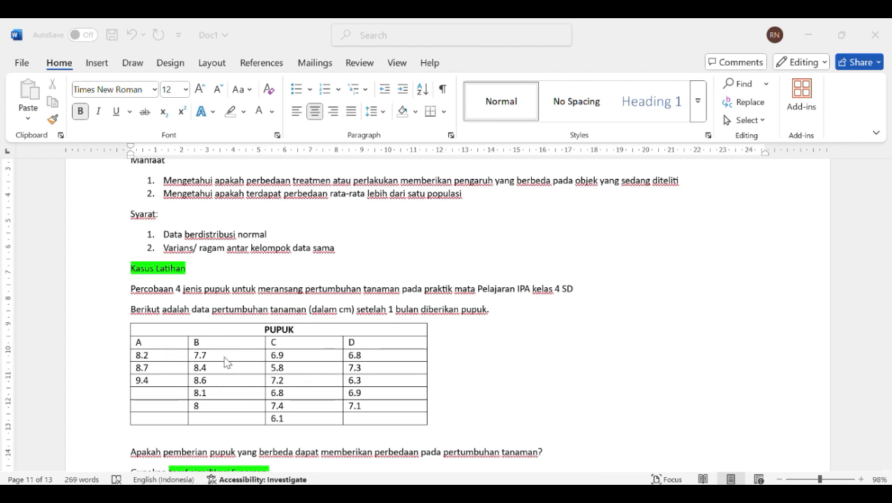
scroll(293, 356, "down", 2)
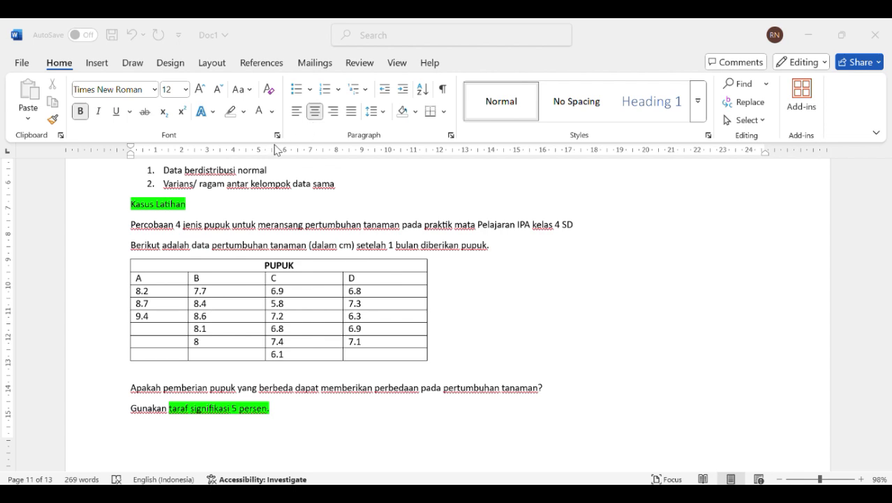
Review the Jawaban criteria for Uji normalitas, Uji Kesamaan Ragam, Tabel anova and Post Hoc Test, and return to the PUPUK table.
scroll(362, 264, "down", 2)
scroll(361, 265, "down", 6)
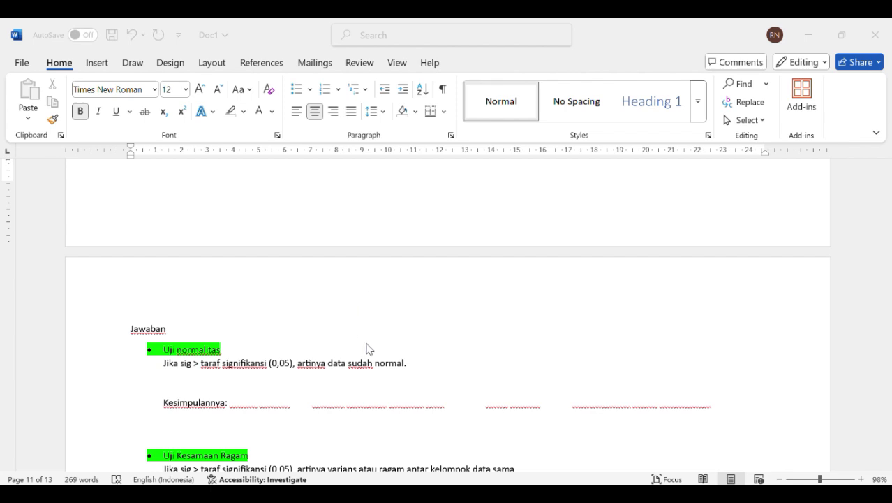
scroll(369, 347, "down", 2)
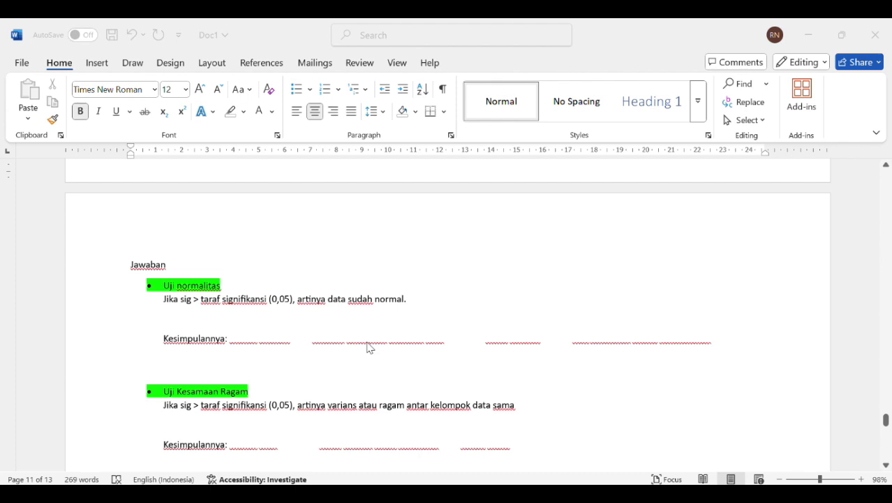
scroll(369, 347, "down", 2)
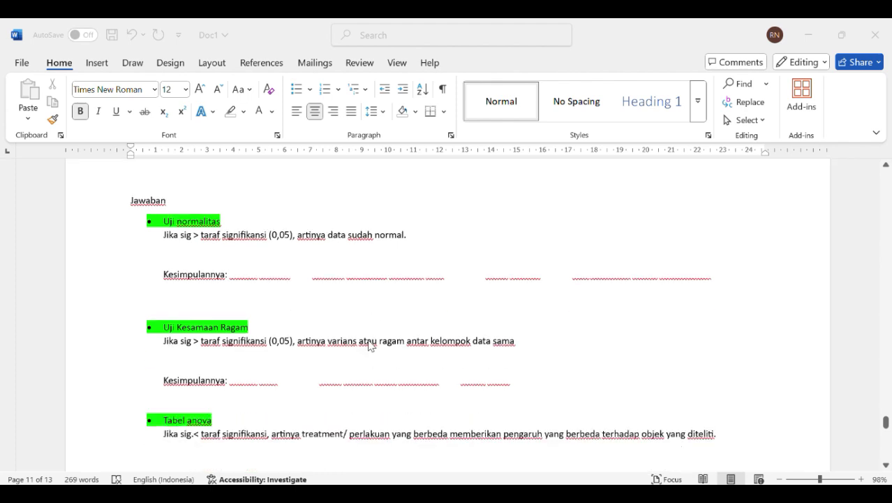
scroll(371, 346, "down", 1)
scroll(369, 345, "down", 7)
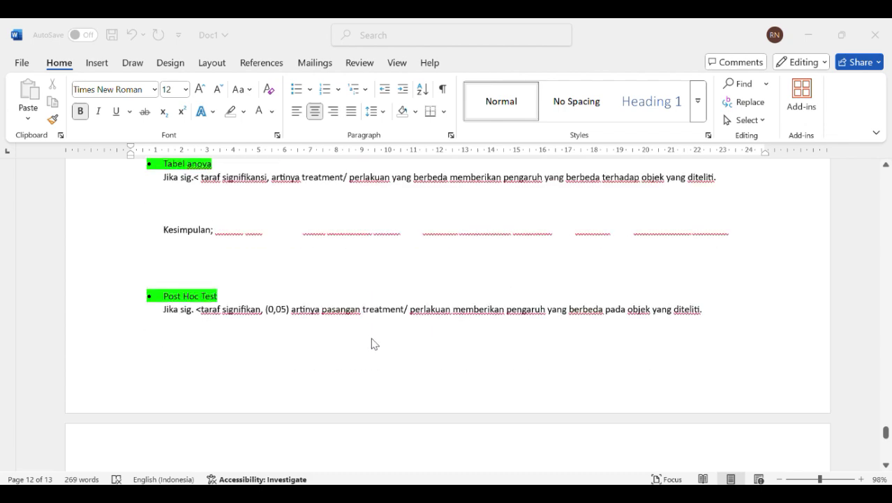
scroll(372, 343, "up", 15)
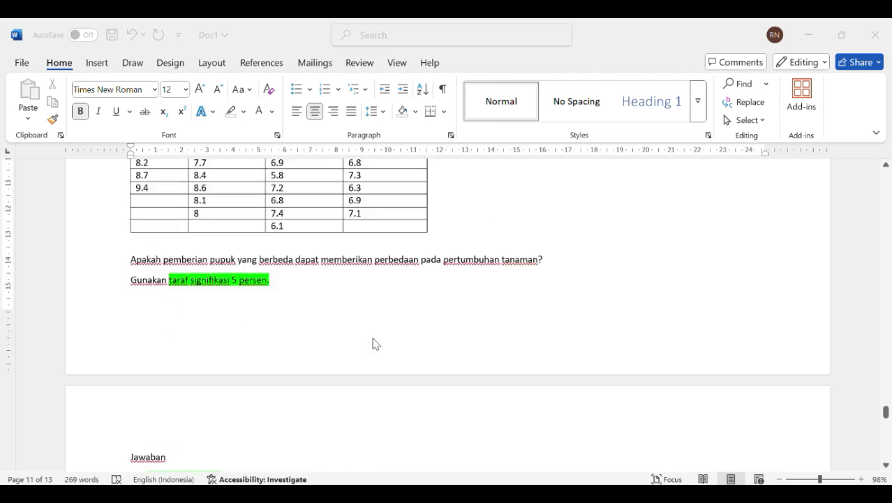
scroll(375, 342, "up", 4)
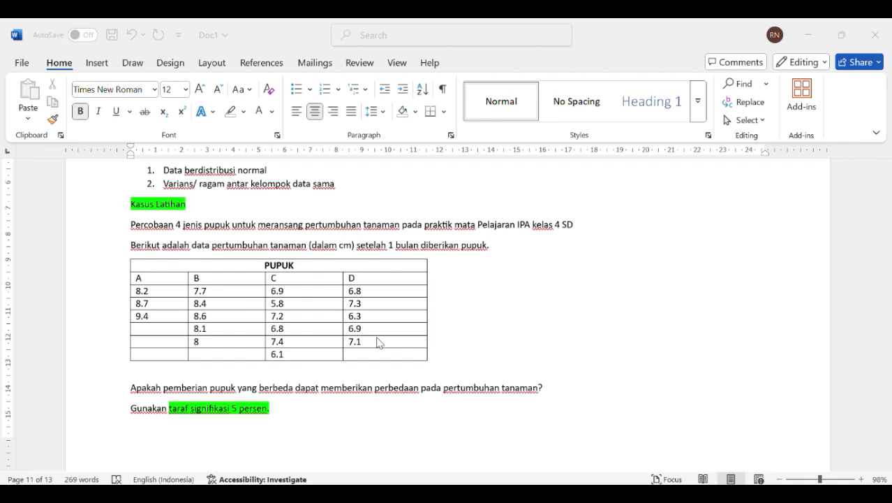
Switch to the empty SPSS Data Editor and define two variables named Pupuk and Pertumbuhan.
mouse_move(541, 497)
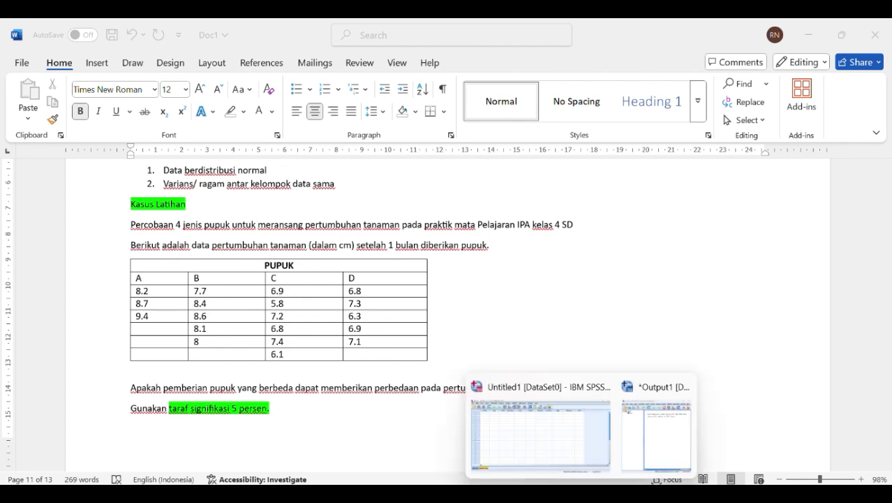
left_click(547, 445)
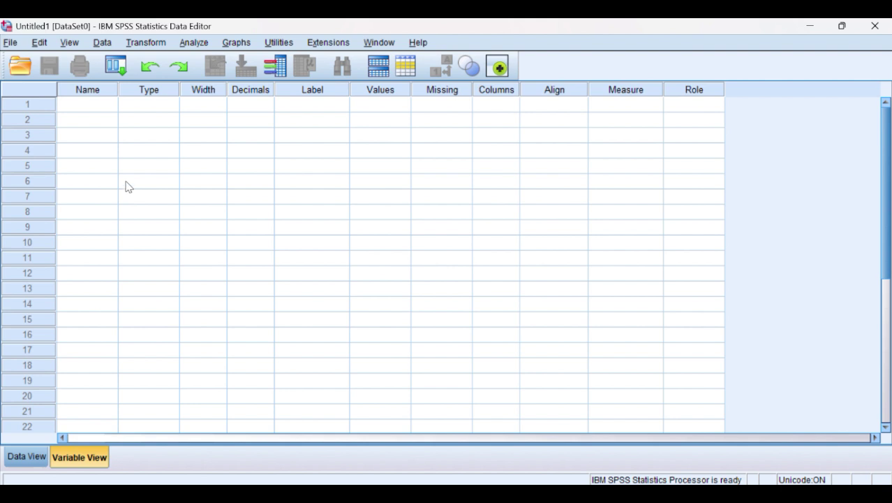
left_click(88, 108)
type("Pupuk")
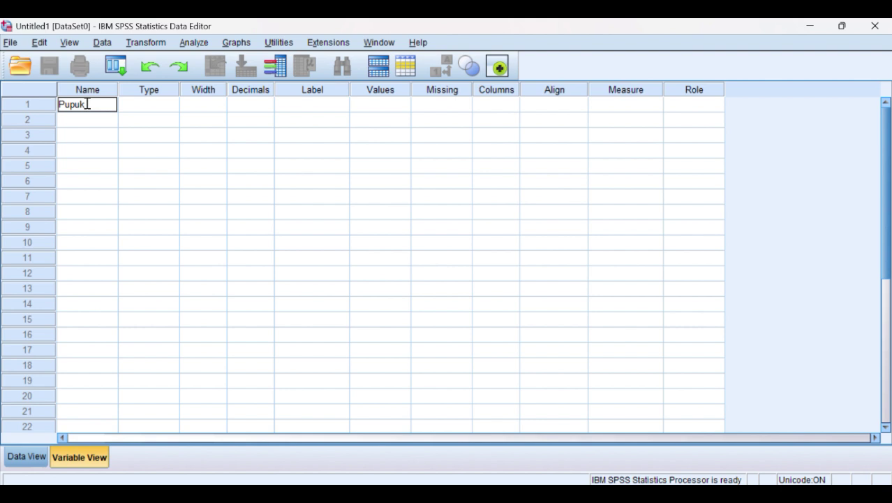
left_click(78, 121)
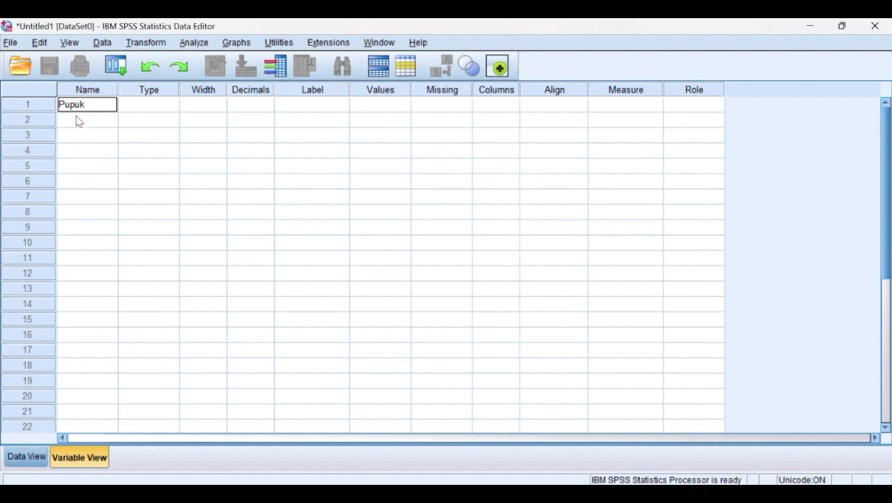
type("Pe")
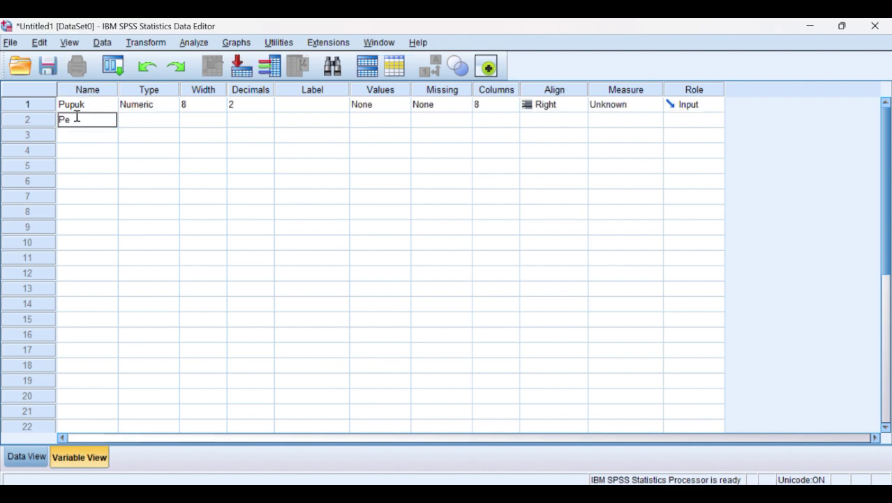
type("rtumbuhan")
Set the decimals to 0 for Pupuk and 1 for Pertumbuhan.
left_click(255, 106)
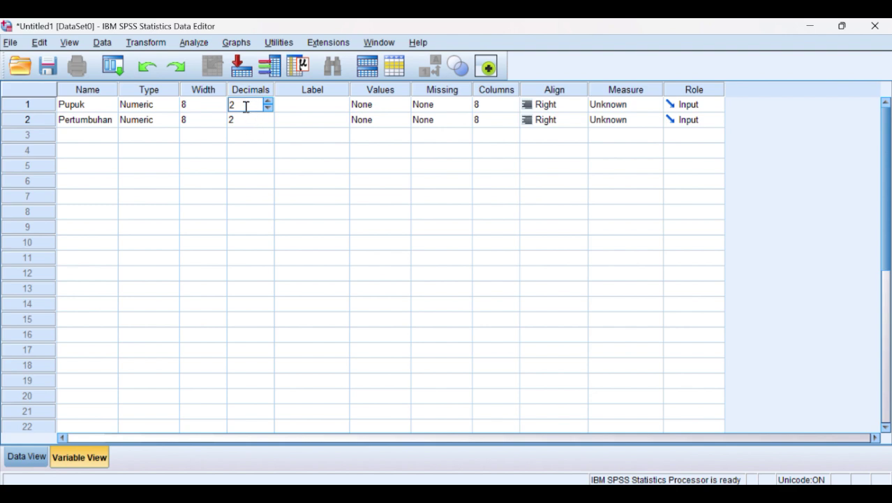
key("BackSpace")
type("0")
left_click(246, 120)
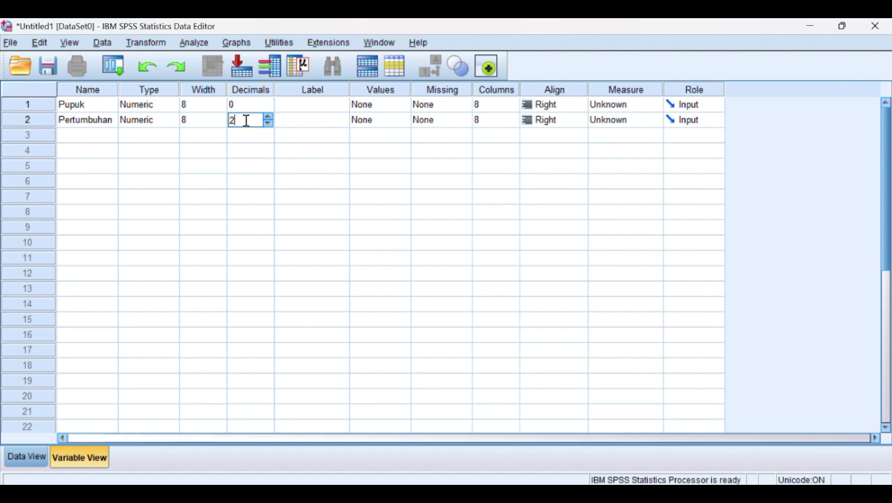
key("BackSpace")
type("1")
Label the first variable Pupuk and the second variable Pertumbuhan.
left_click(311, 106)
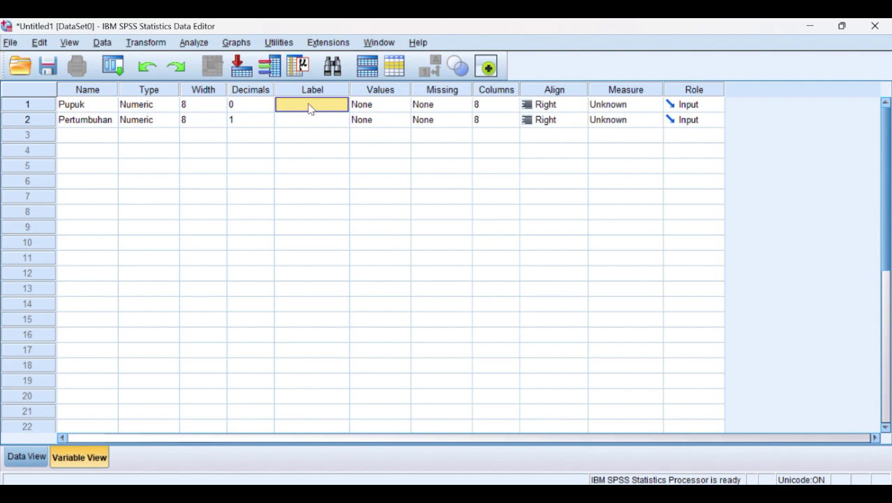
type("Pupuk")
left_click(295, 122)
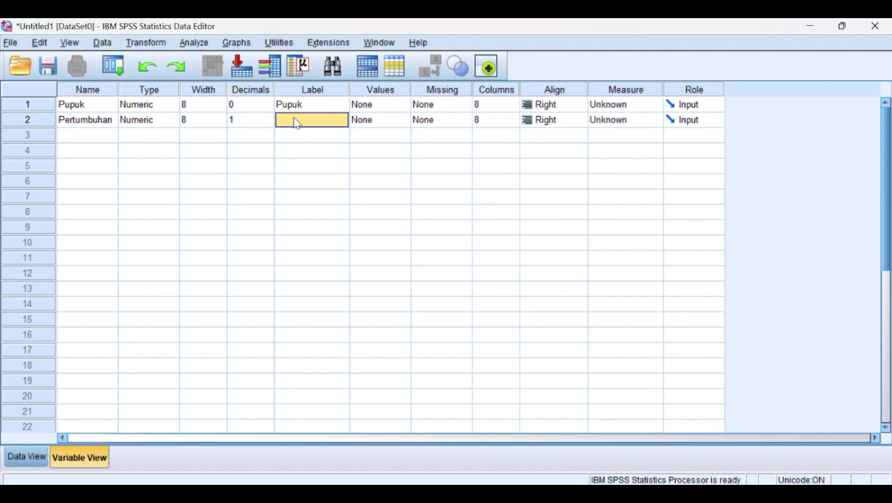
left_click(295, 120)
type("Pertumbuhan")
left_click(308, 151)
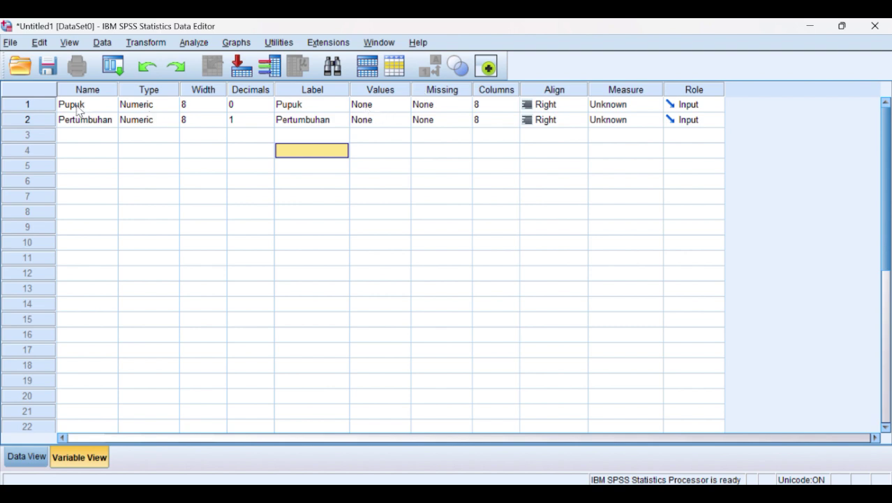
Add value labels for the Pupuk variable: 1 = A and 2 = B.
left_click(389, 110)
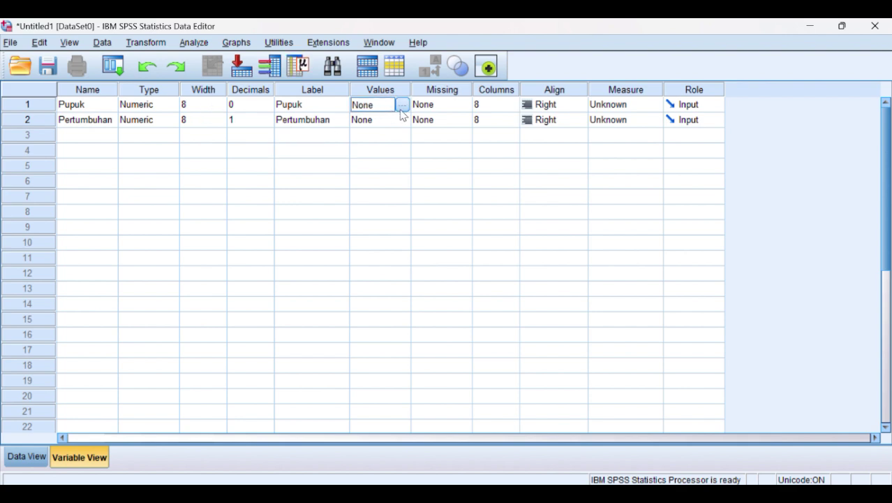
left_click(402, 105)
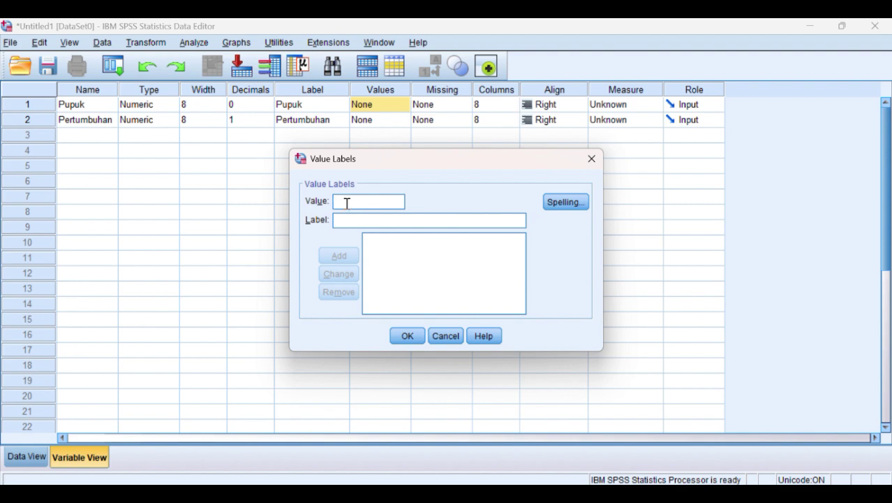
type("1")
left_click(344, 219)
type("A")
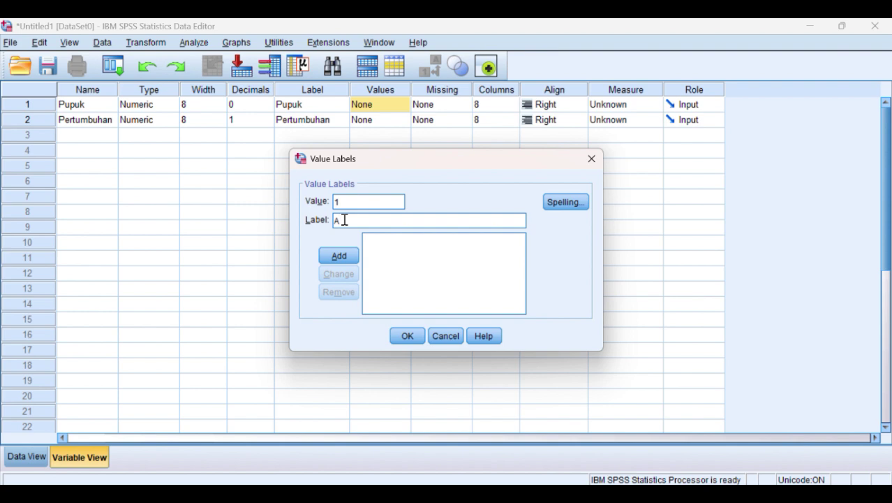
left_click(338, 258)
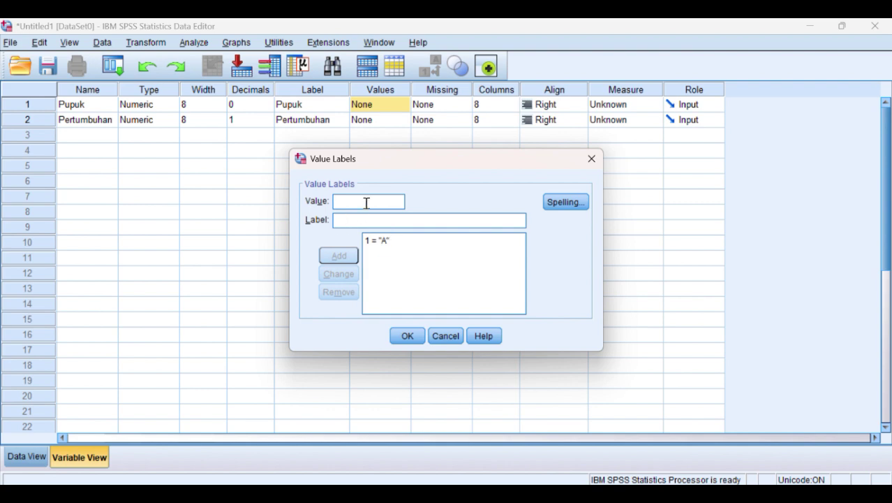
type("2")
left_click(336, 222)
type("B")
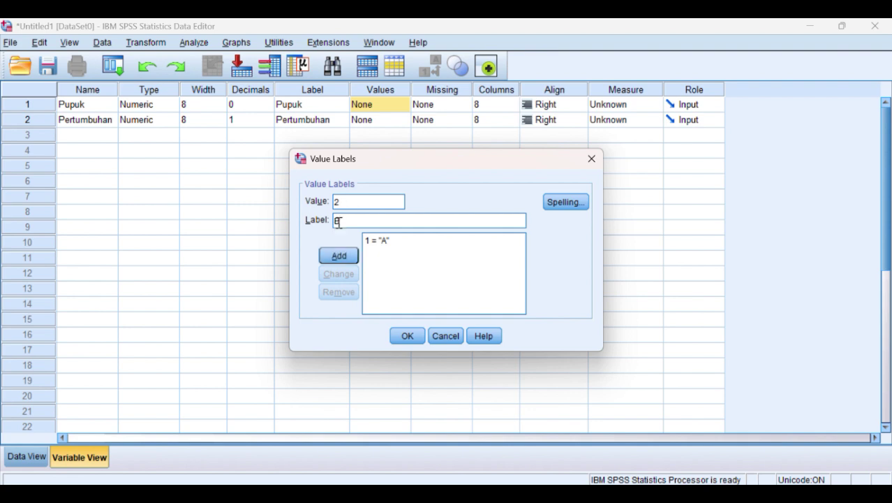
left_click(338, 255)
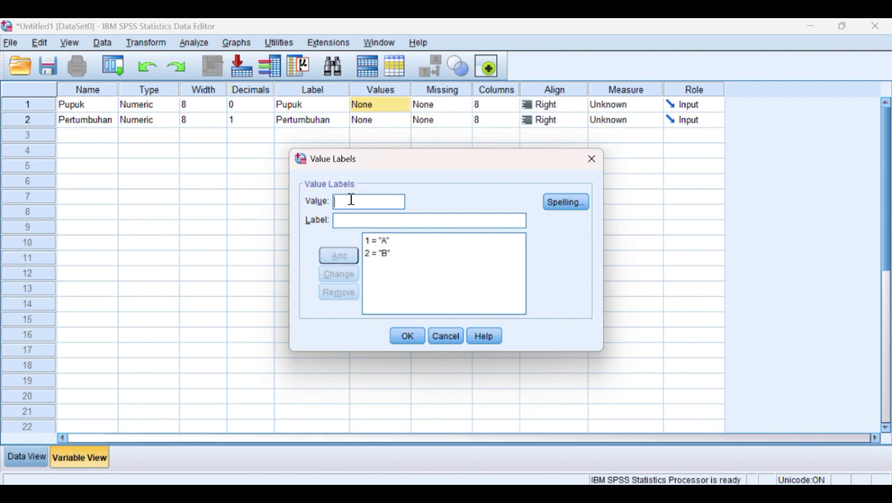
Add the value labels 3 = C and 4 = D for Pupuk and apply the labels.
type("3")
left_click(347, 216)
type("C")
left_click(341, 256)
type("4")
left_click(355, 222)
type("D")
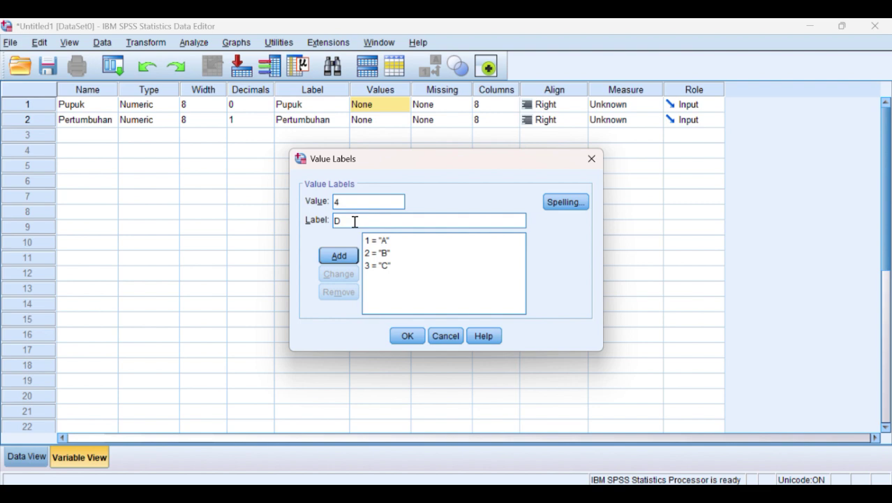
left_click(340, 255)
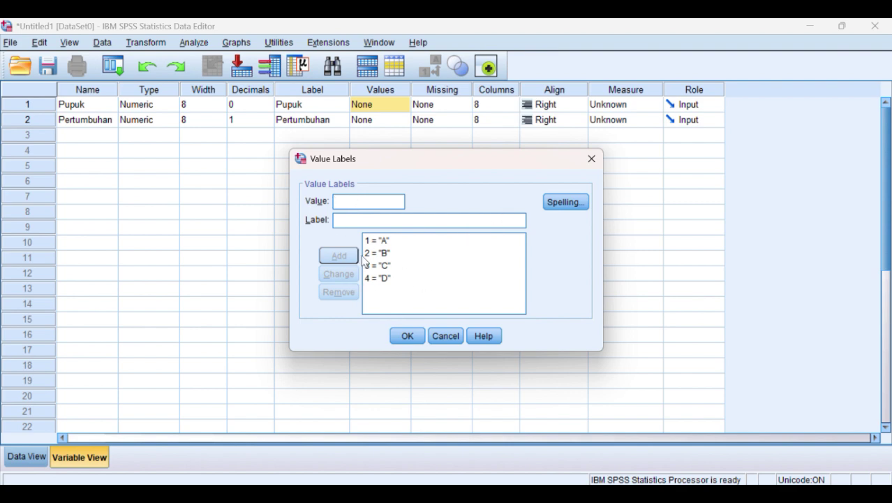
left_click(407, 335)
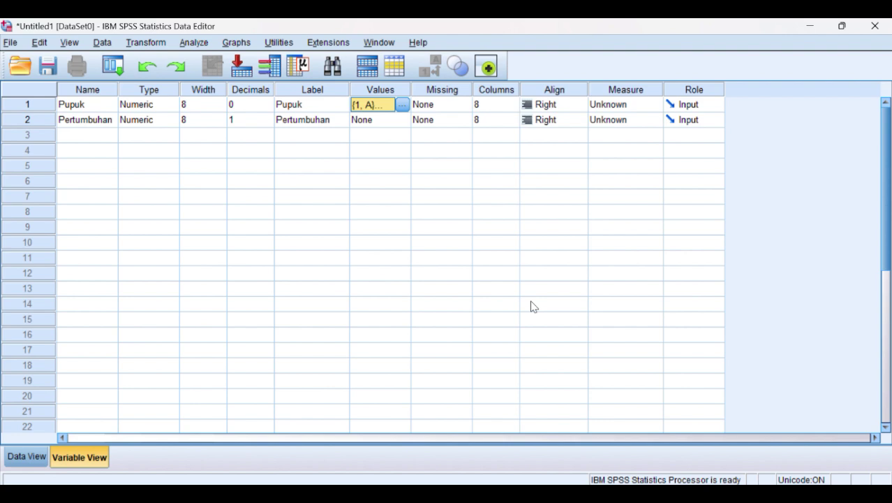
Widen the Pertumbuhan data column and fill rows 1 to 3 with fertilizer A's values 8.2, 8.7 and 9.4 copied from the Word table.
left_click(25, 458)
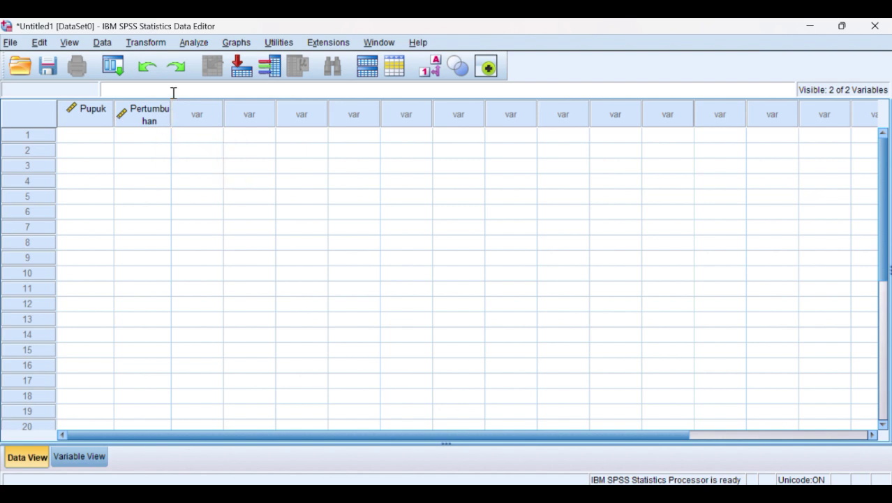
left_click_drag(171, 103, 187, 103)
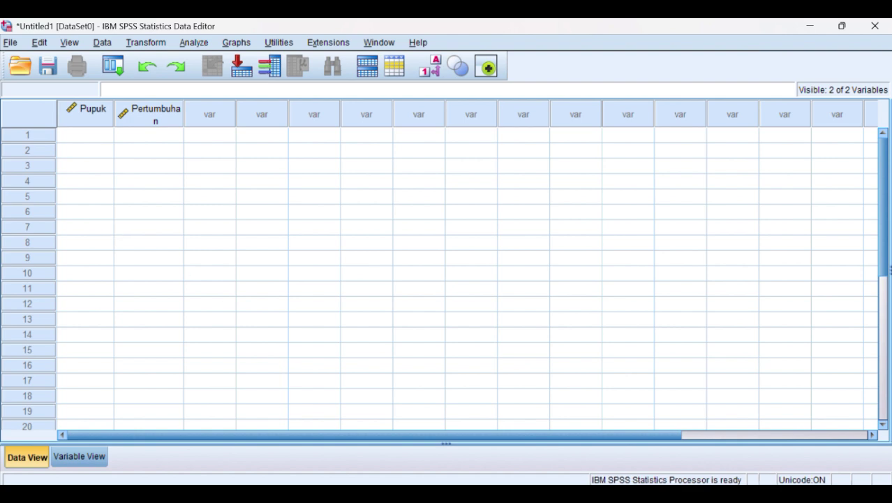
mouse_move(550, 493)
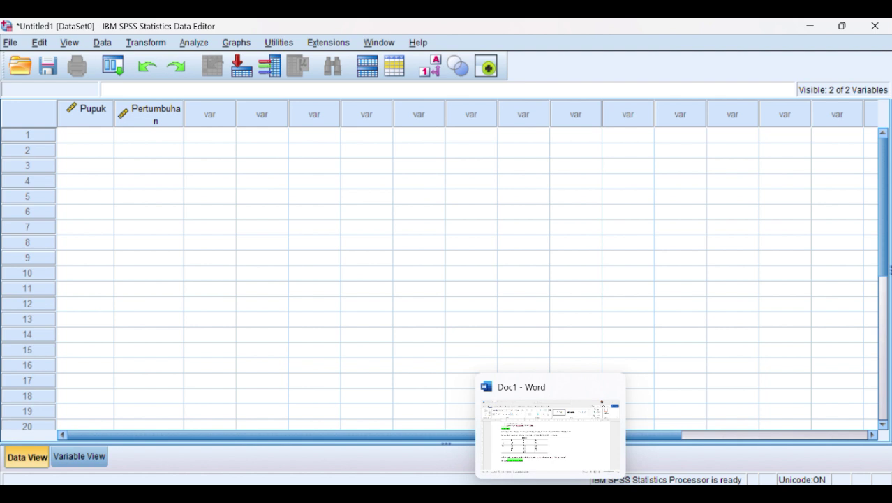
left_click(550, 494)
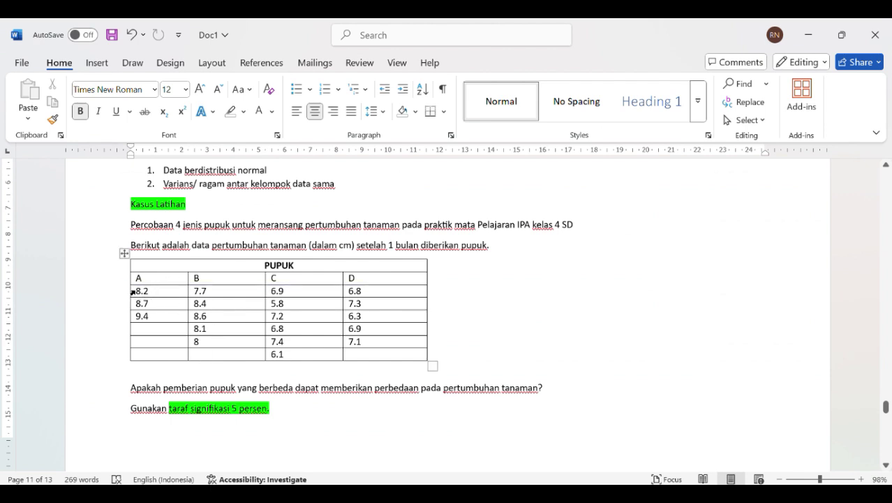
left_click_drag(133, 294, 142, 319)
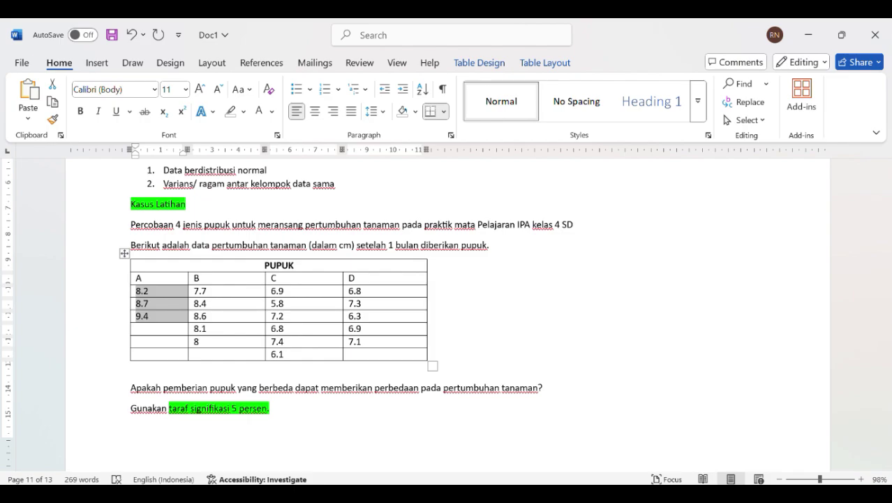
left_click(530, 441)
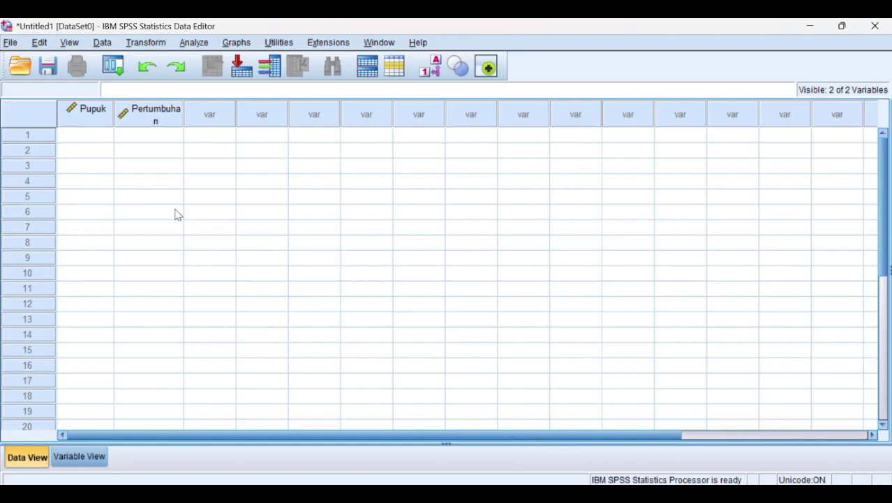
left_click(147, 138)
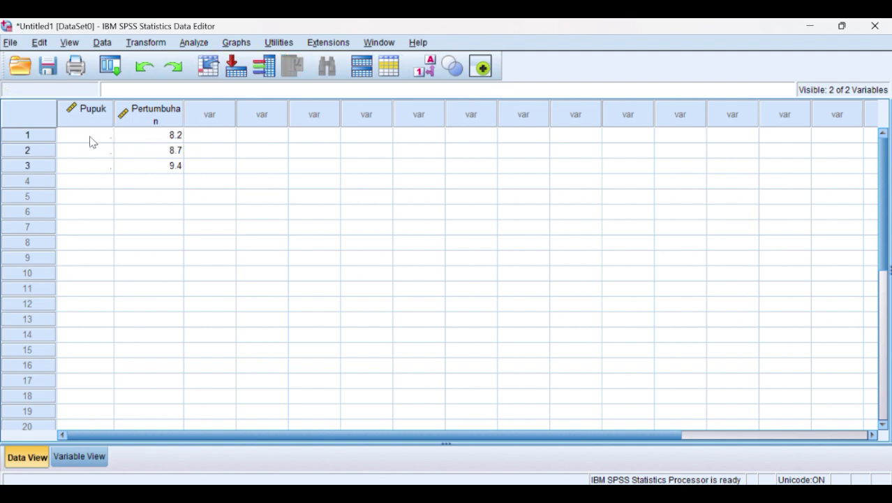
Enter Pupuk code 1 for the fertilizer A cases in rows 1 to 3.
left_click(91, 143)
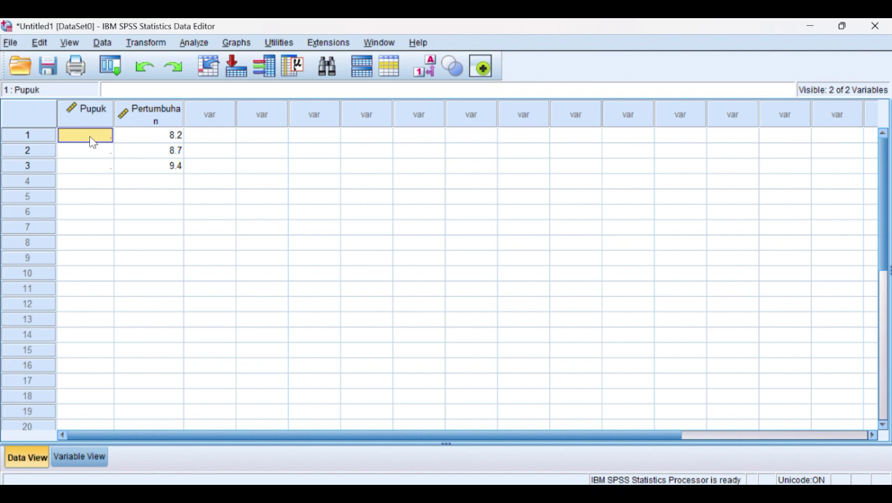
type("1")
key("Return")
type("1")
key("Return")
type("1")
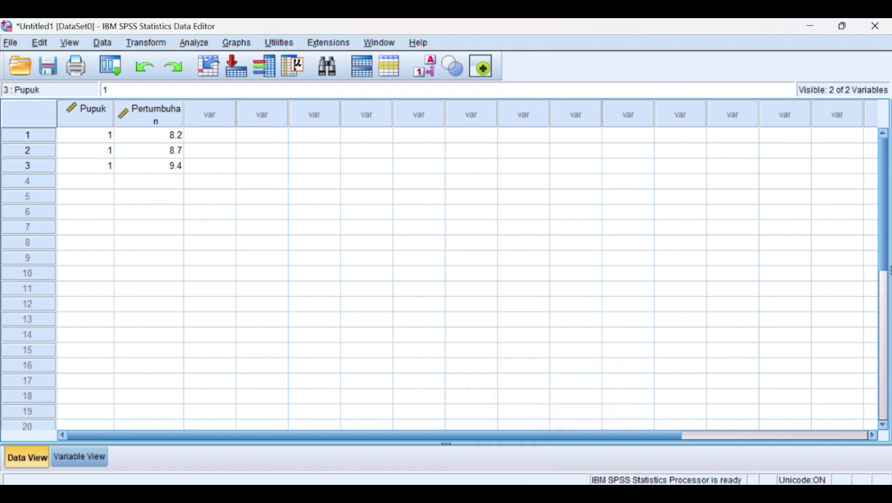
Copy fertilizer B's values 7.7, 8.4, 8.6, 8.1 and 8 from the Word table into Pertumbuhan rows 4 to 8 in SPSS.
left_click(559, 475)
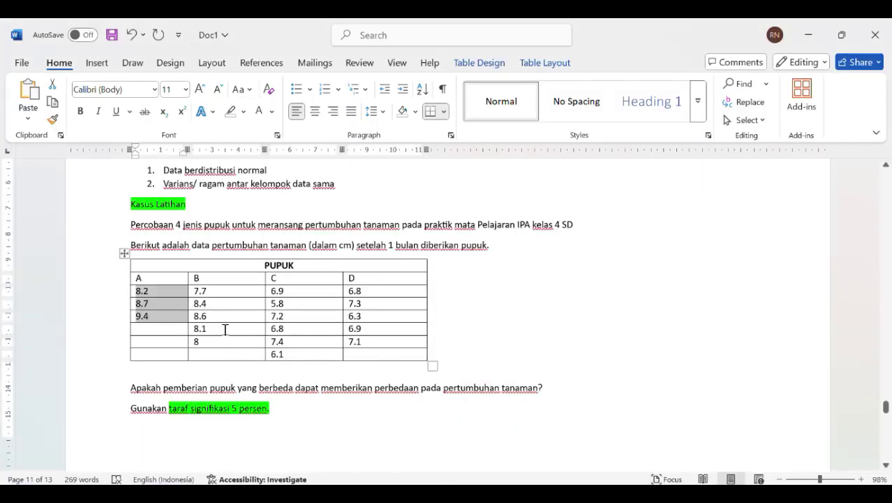
left_click(202, 291)
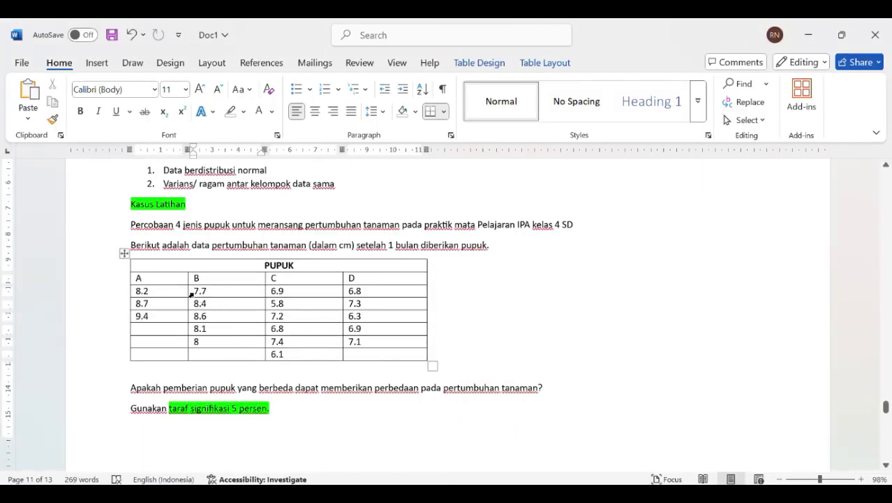
left_click(190, 293)
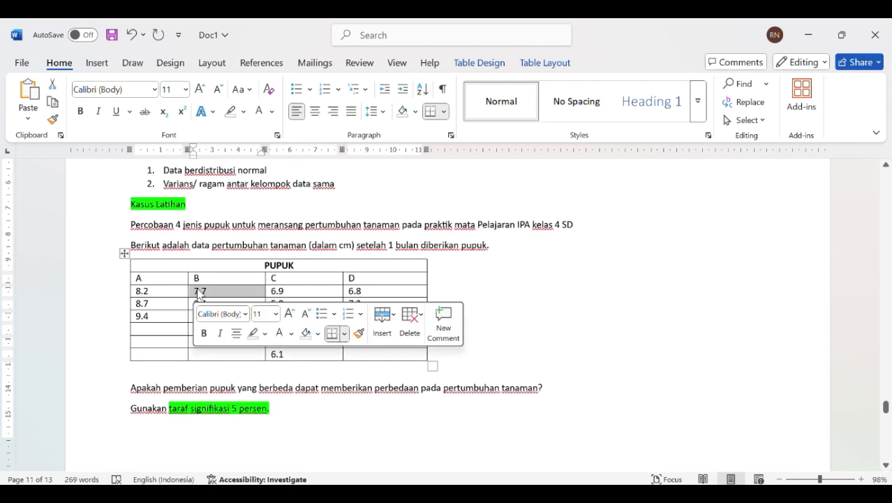
left_click(195, 292)
left_click_drag(195, 292, 205, 342)
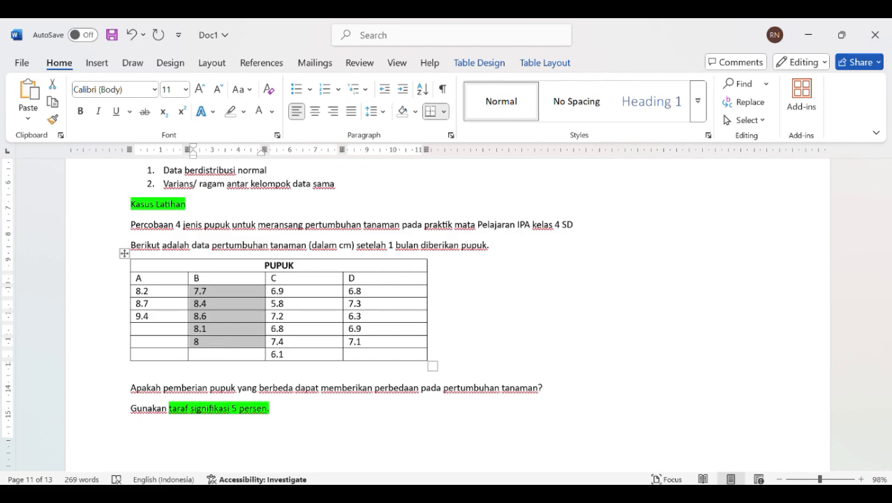
left_click(581, 495)
left_click(499, 455)
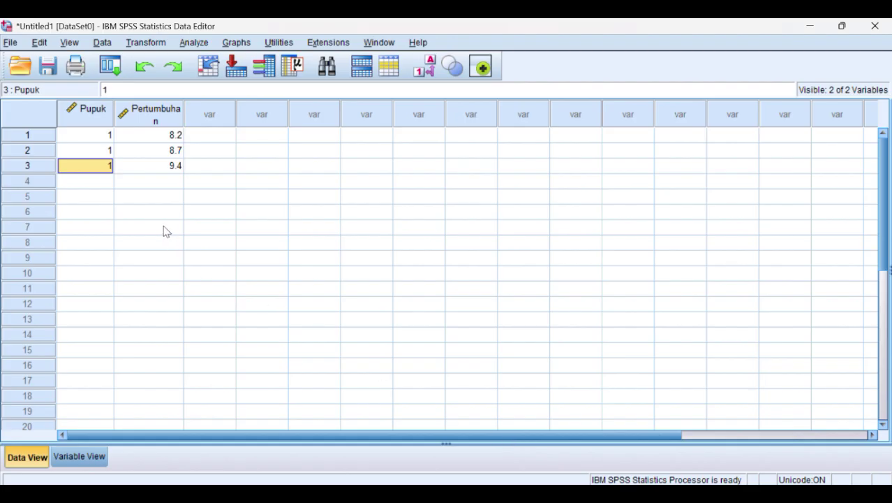
left_click(173, 183)
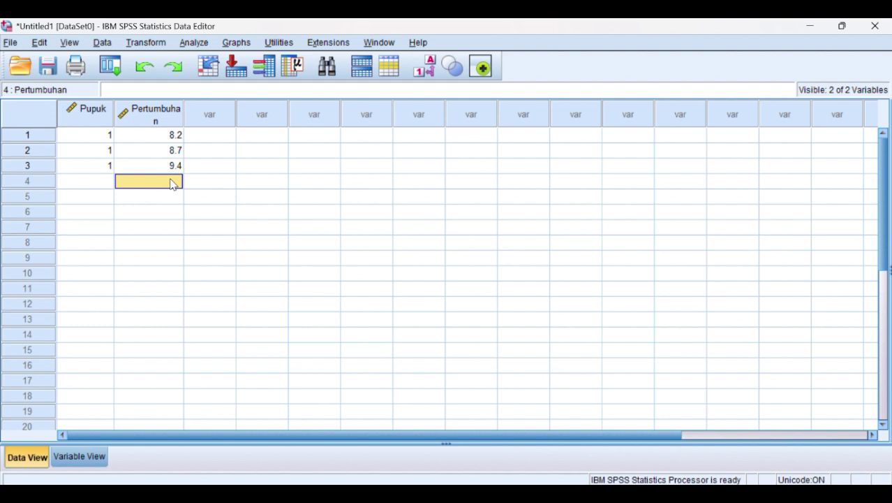
type("7.7 8.4 8.6 8.1 8.0")
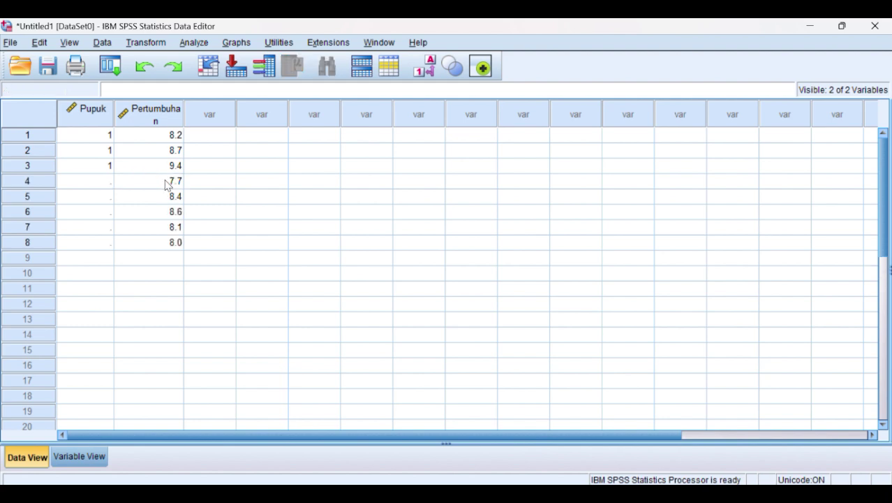
Enter Pupuk code 2 for the fertilizer B cases in rows 4 to 8.
left_click(95, 183)
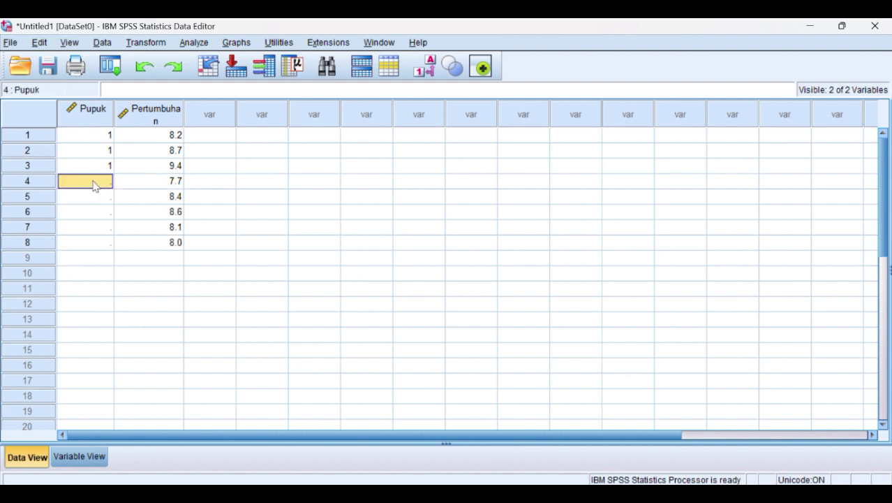
type("2")
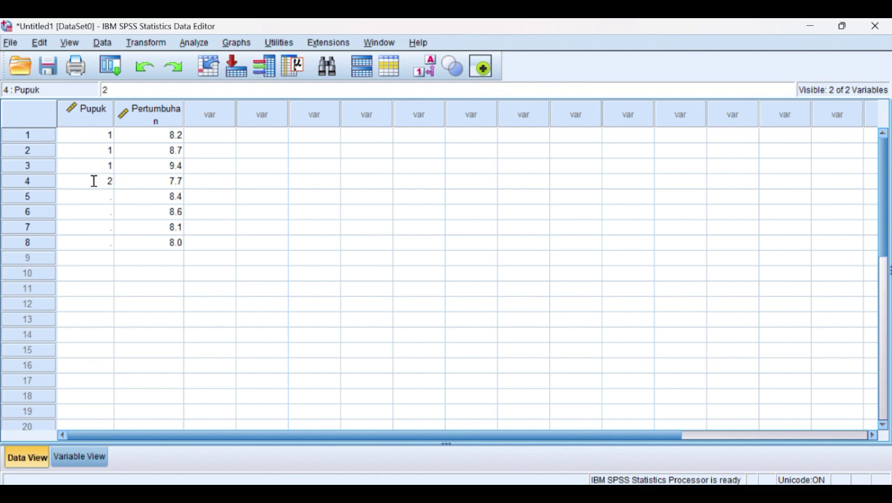
key("Return")
type("2")
key("Return")
type("2")
key("Return")
type("2")
key("Return")
type("2")
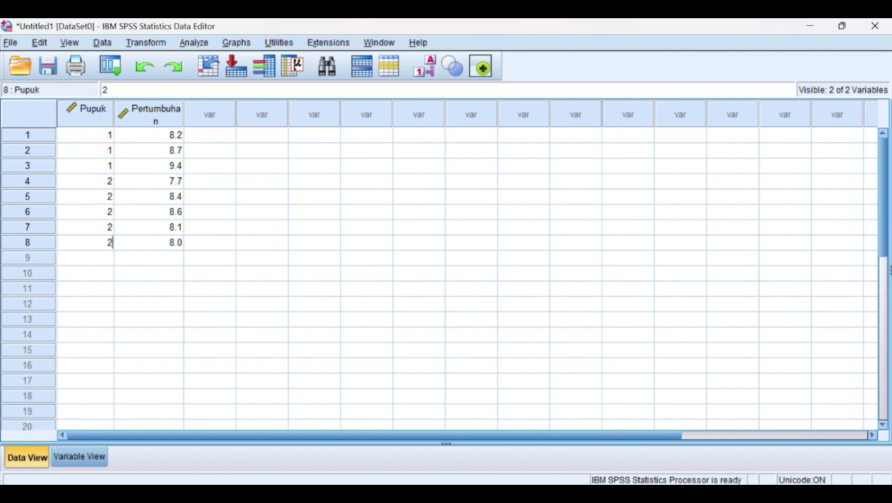
Copy fertilizer C's values 6.9, 5.8, 7.2, 6.8, 7.4 and 6.1 from the Word table into Pertumbuhan rows 9 to 14 in SPSS.
mouse_move(541, 489)
left_click(538, 424)
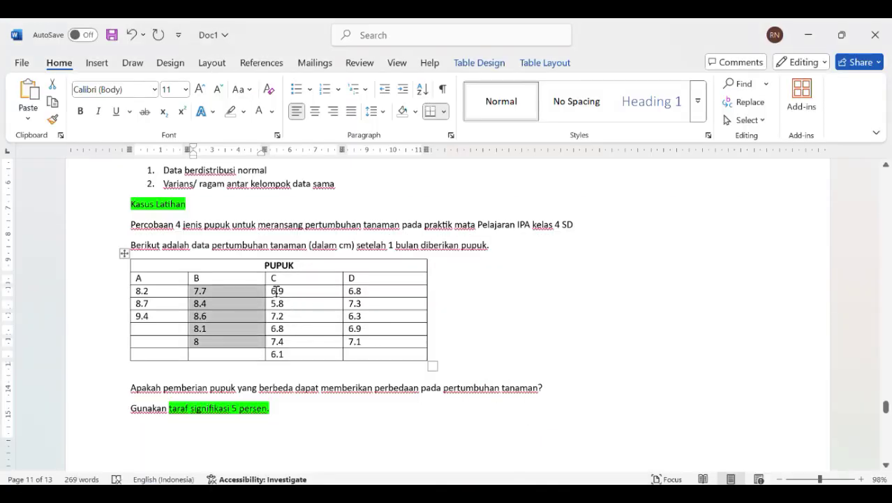
left_click_drag(273, 290, 294, 356)
key("ctrl+c")
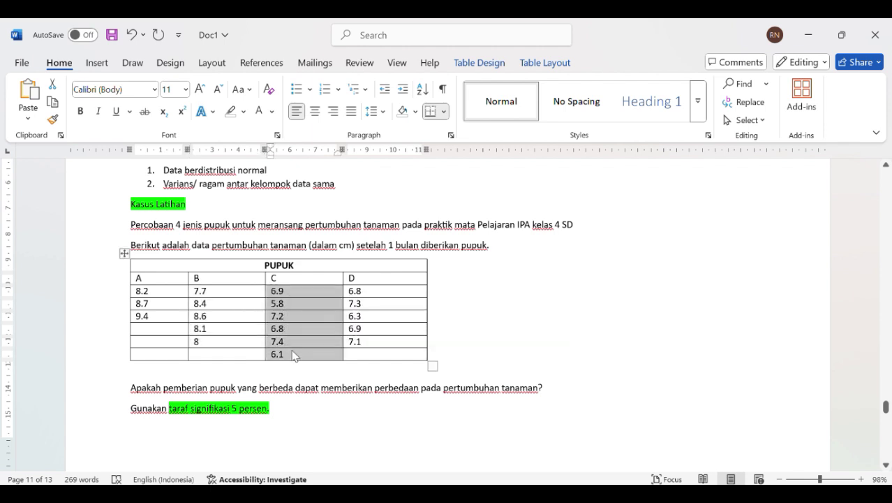
mouse_move(582, 494)
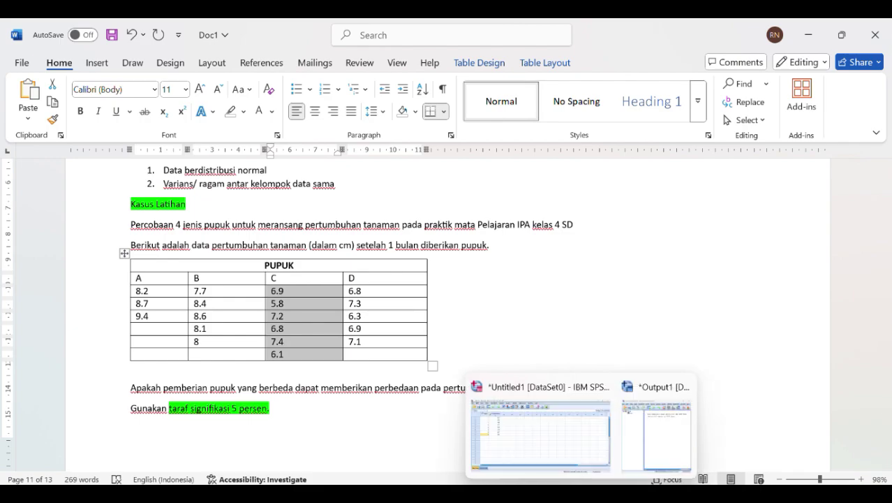
left_click(550, 450)
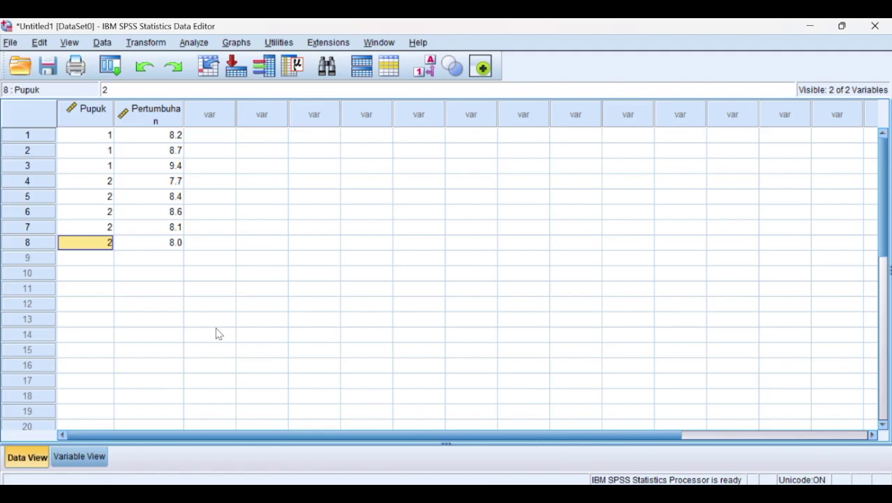
left_click(156, 260)
key("ctrl+v")
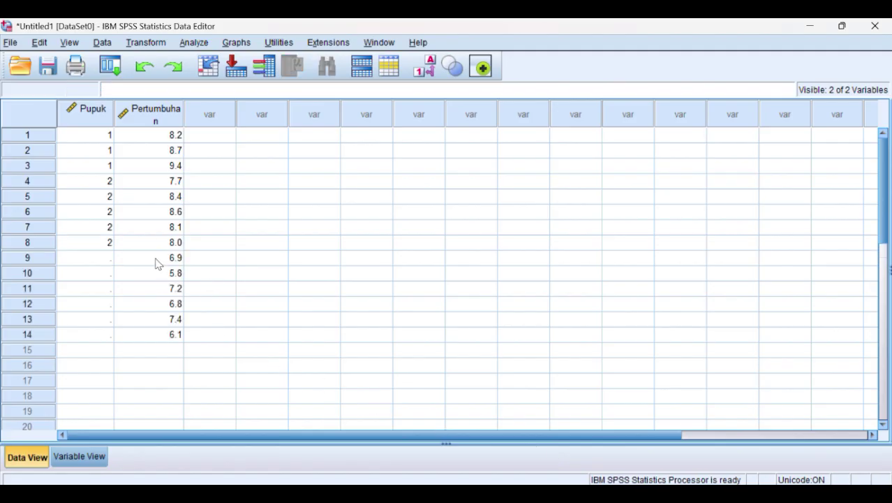
Enter Pupuk code 3 for the fertilizer C cases in rows 9 to 14.
left_click(94, 261)
type("3")
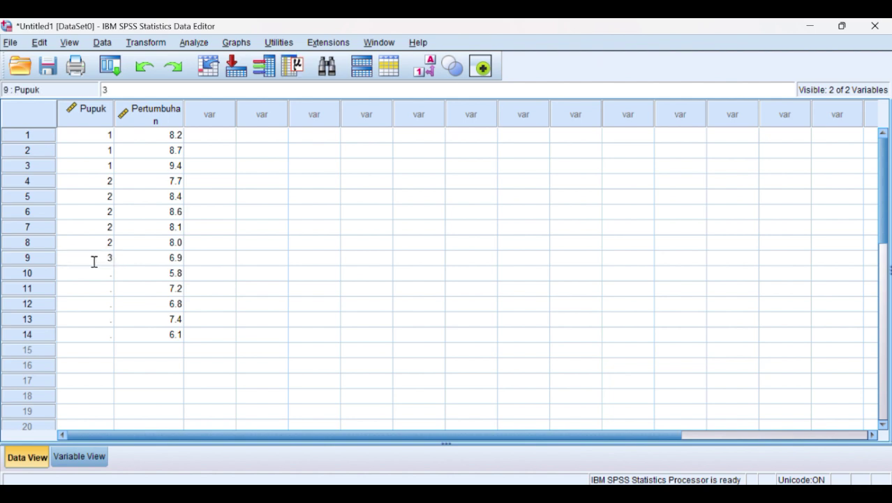
key("Return")
type("3")
key("Return")
type("3")
key("Return")
type("3")
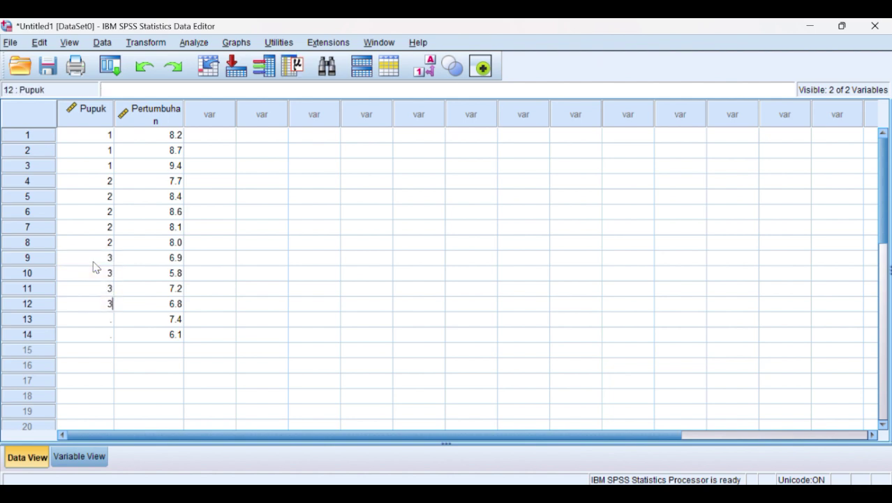
key("Return")
type("3 3")
key("Return")
Copy fertilizer D's values 6.8, 7.3, 6.3, 6.9 and 7.1 from the Word table into Pertumbuhan rows 15 to 19 in SPSS.
left_click(175, 352)
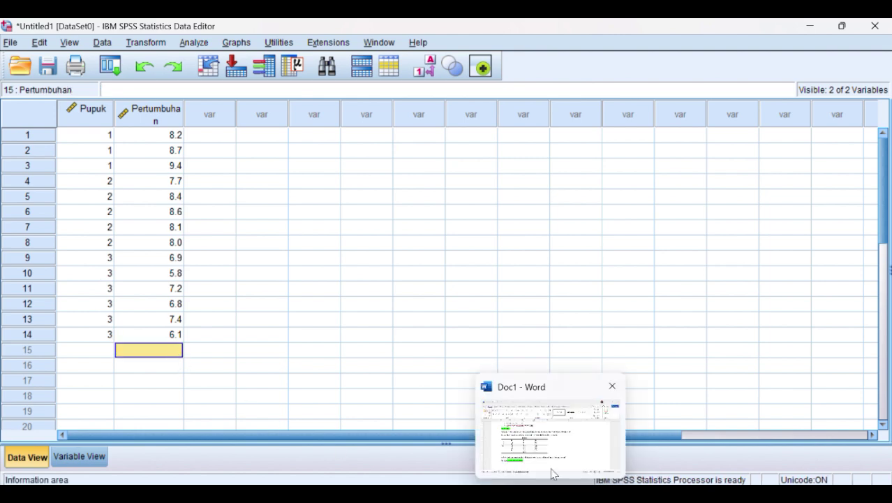
left_click(551, 468)
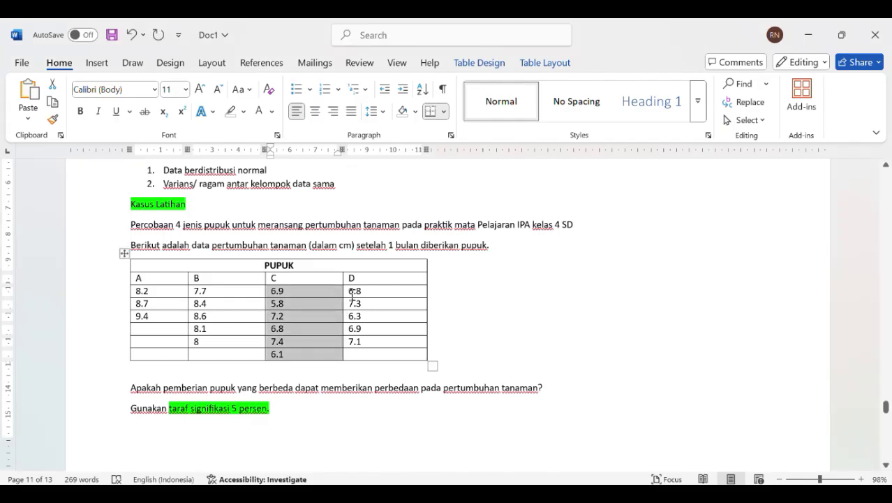
left_click_drag(352, 293, 368, 346)
key("ctrl+c")
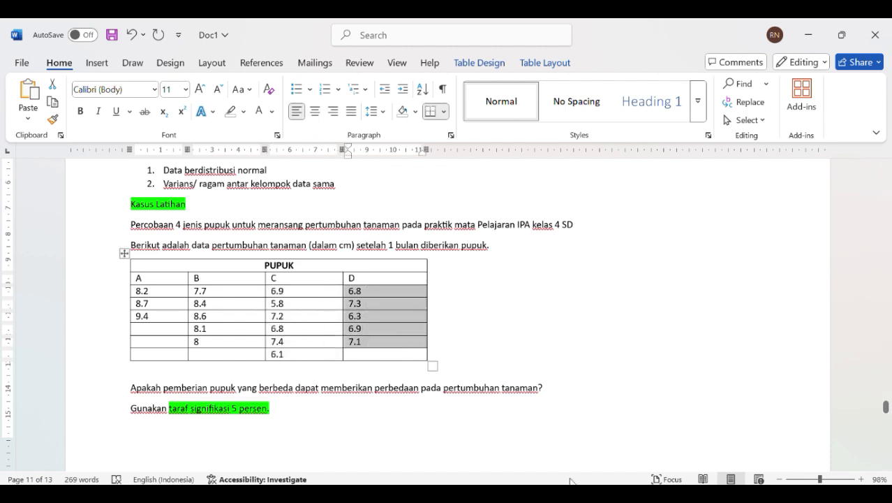
mouse_move(682, 482)
left_click(549, 446)
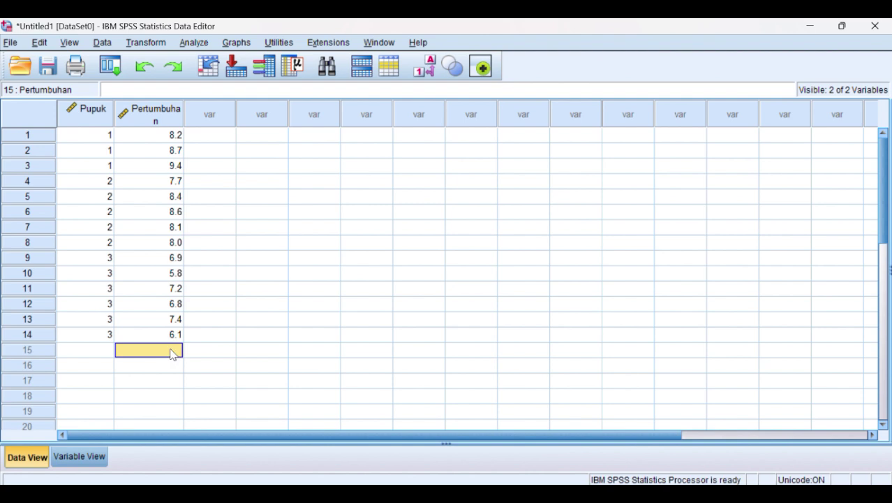
key("ctrl+v")
scroll(165, 344, "down", 1)
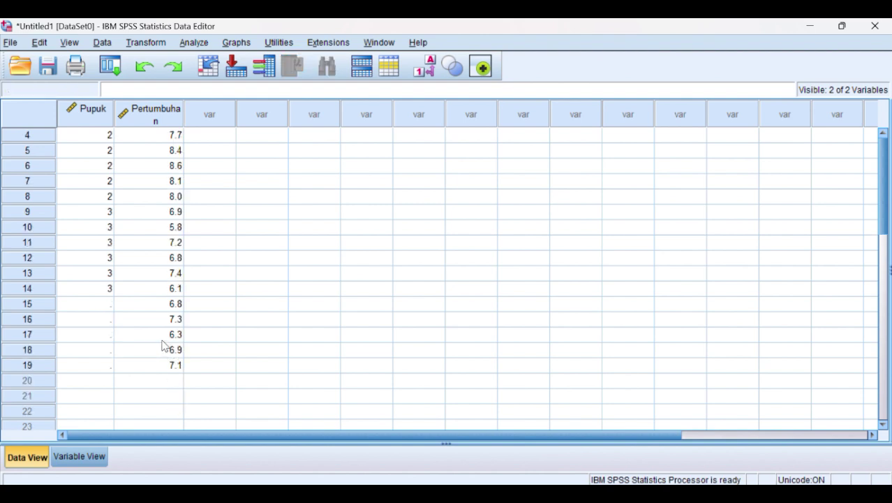
Enter Pupuk code 4 for the fertilizer D cases in rows 15 to 19.
left_click(110, 305)
type("4")
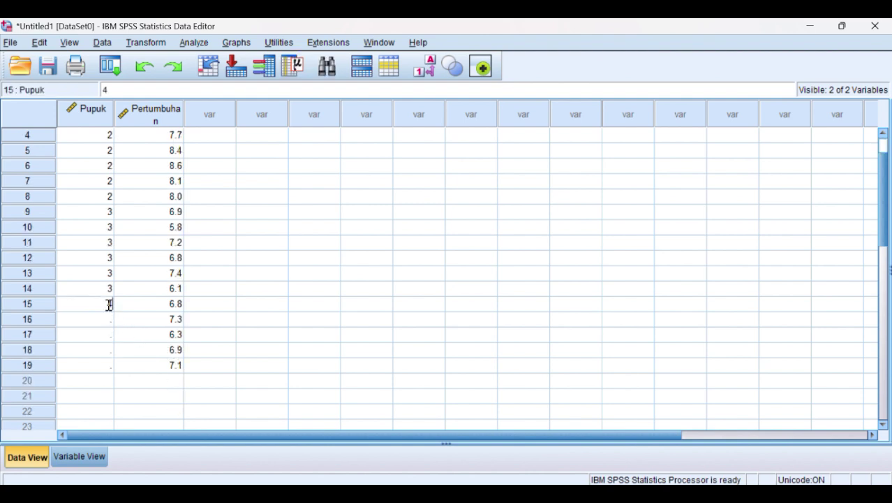
key("Return")
type("4")
key("Return")
type("4")
key("Return")
type("4")
key("Return")
type("4")
left_click(316, 319)
scroll(273, 243, "up", 1)
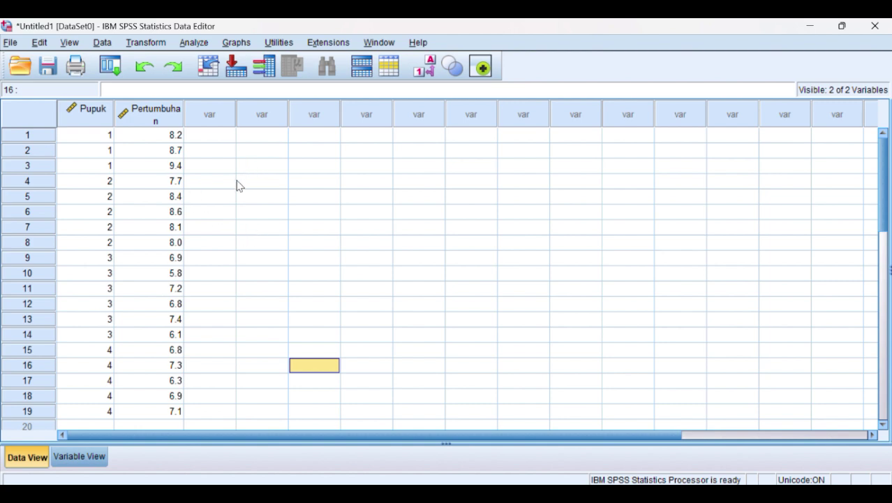
Set up an Explore analysis with Pertumbuhan as the dependent variable and Pupuk as the factor.
left_click(196, 45)
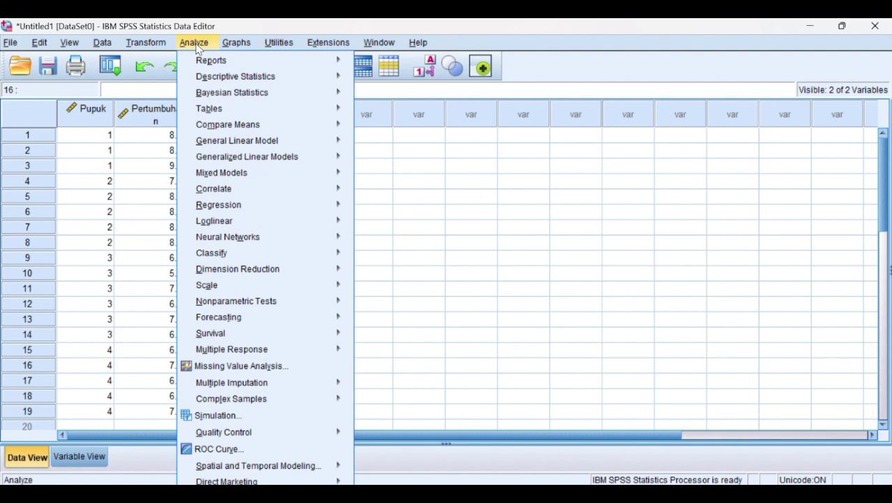
mouse_move(213, 81)
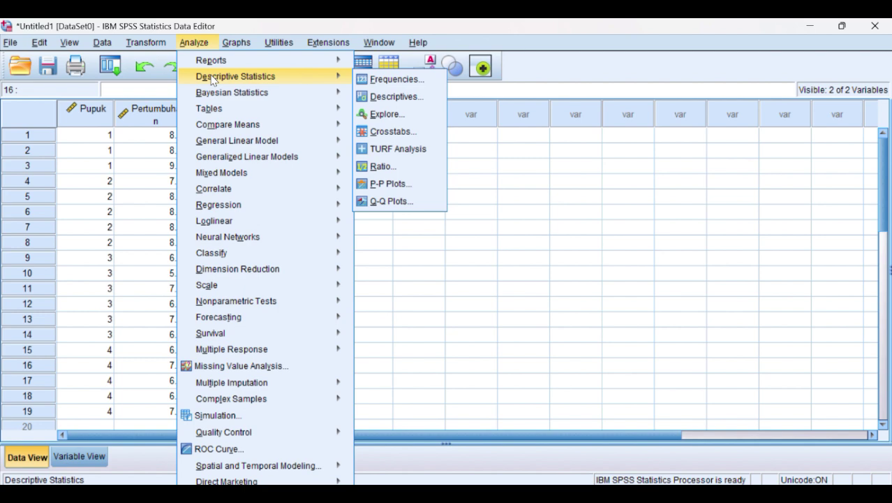
left_click(382, 115)
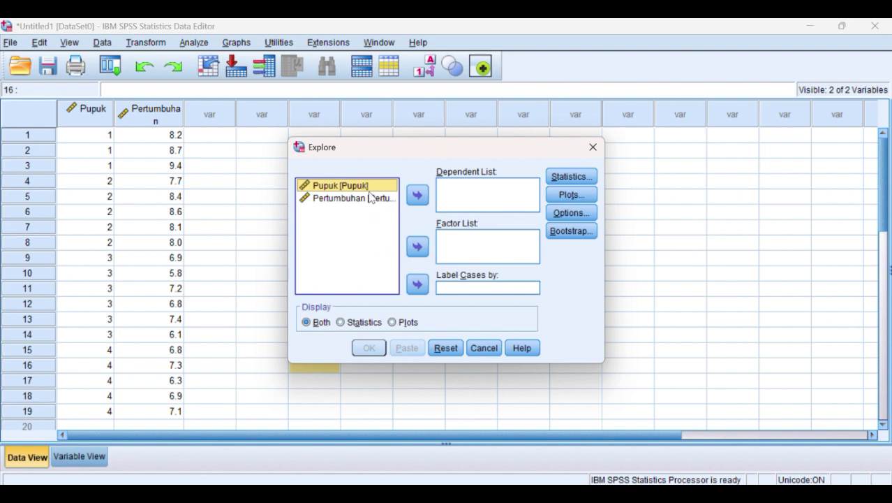
left_click(416, 249)
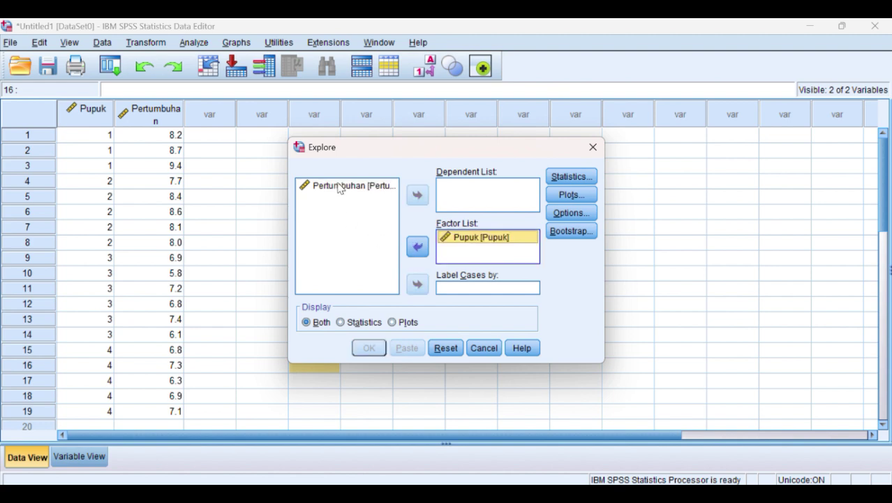
left_click(340, 188)
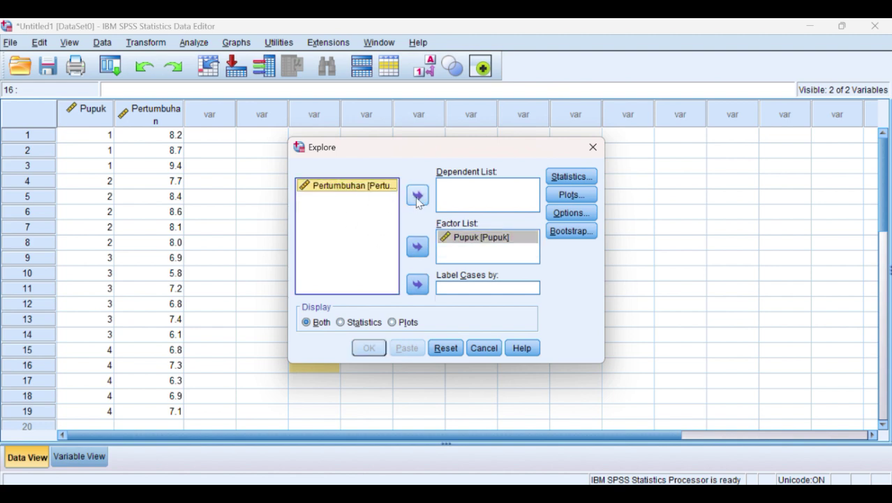
left_click(418, 197)
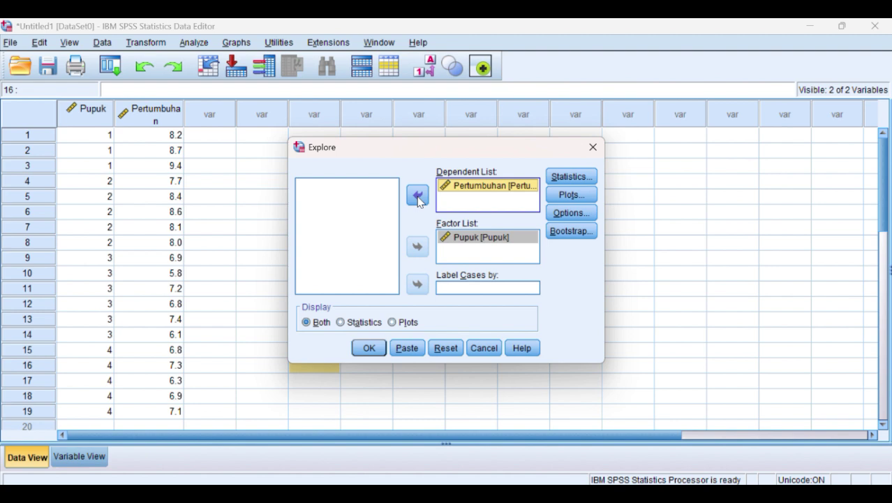
Turn off the stem-and-leaf plot and boxplots, include normality plots with tests, and run the Explore analysis.
left_click(568, 196)
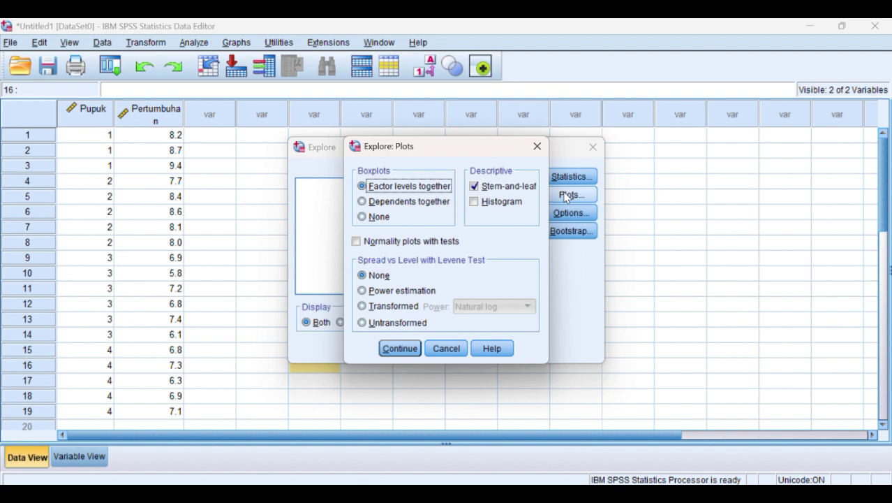
left_click(474, 191)
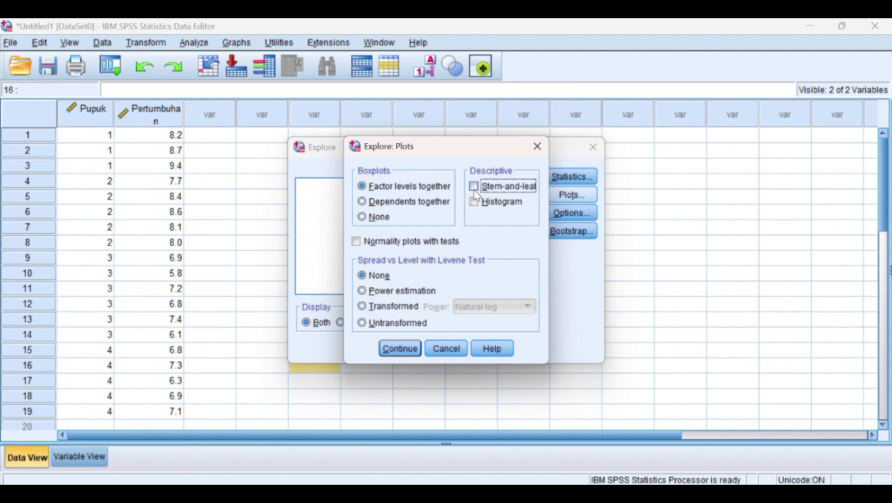
left_click(361, 218)
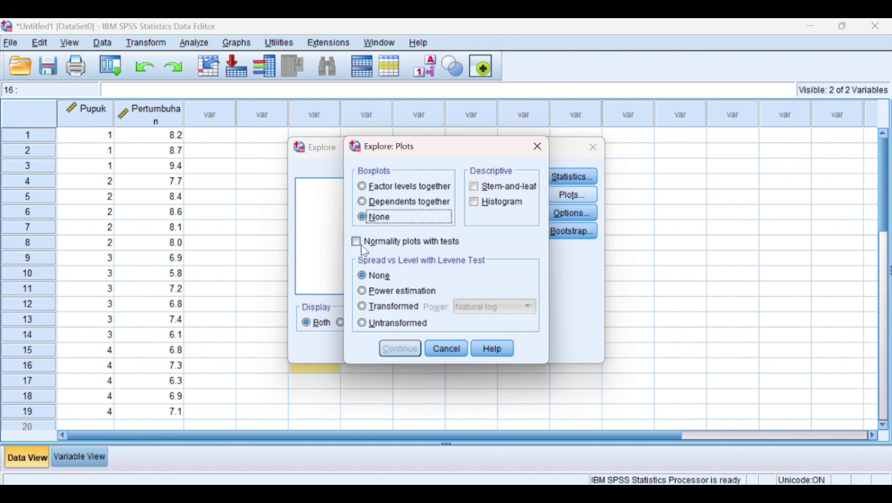
left_click(356, 242)
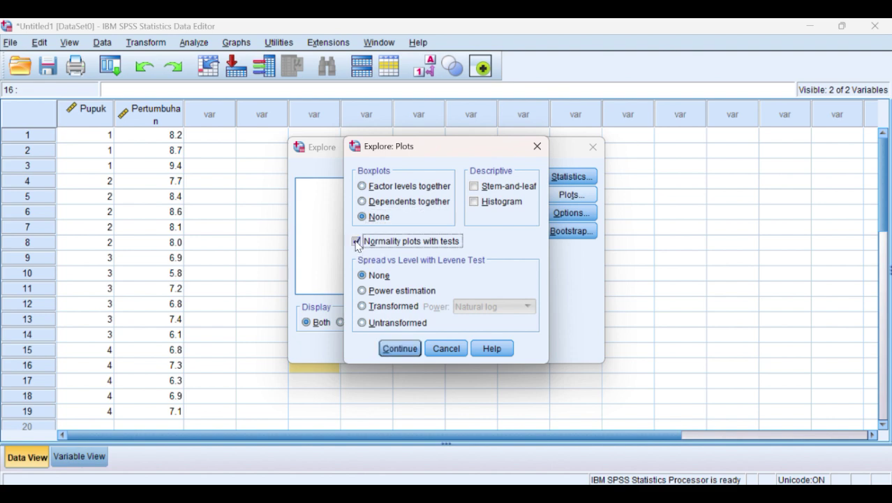
left_click(397, 351)
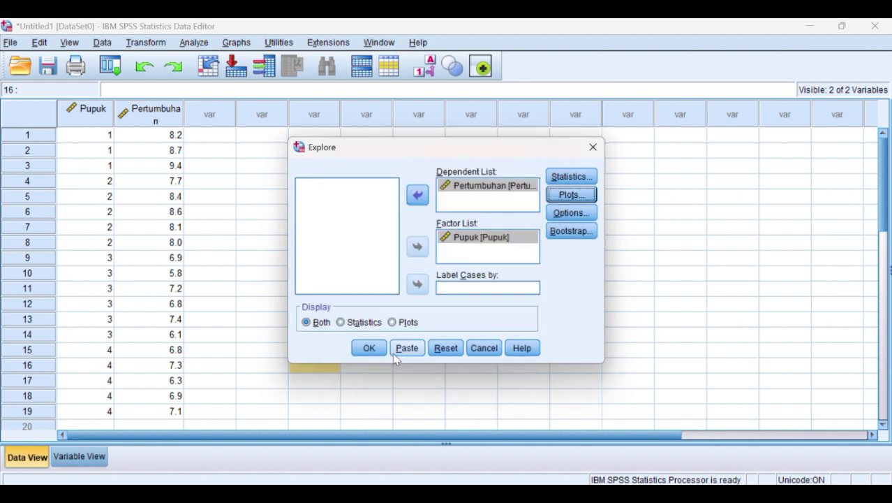
left_click(375, 351)
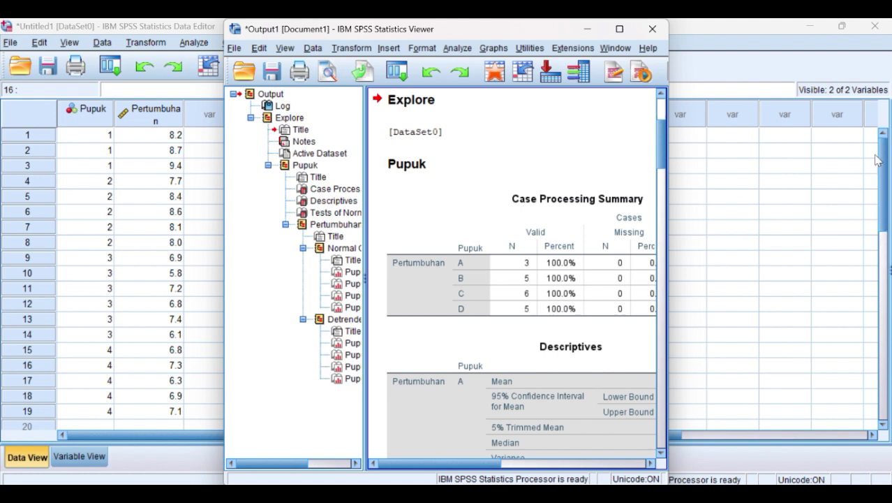
Copy the Tests of Normality table from the Explore output in the SPSS Viewer.
scroll(548, 259, "down", 3)
scroll(548, 260, "down", 15)
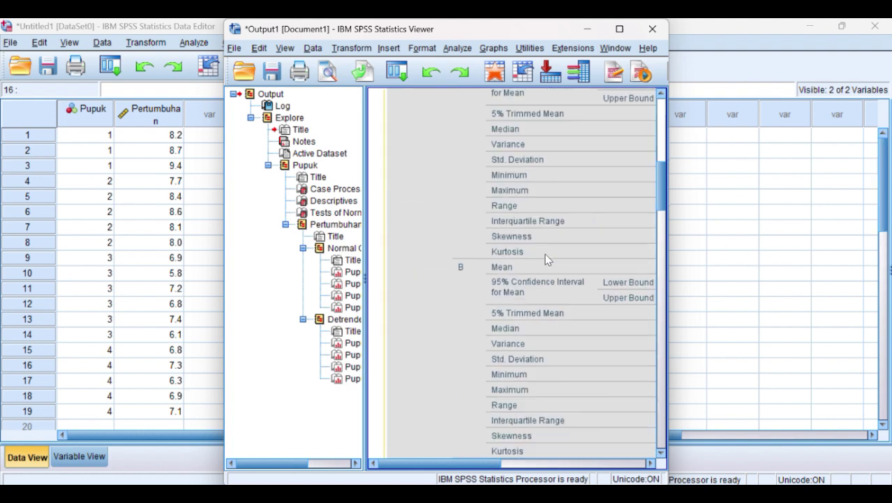
scroll(548, 260, "down", 3)
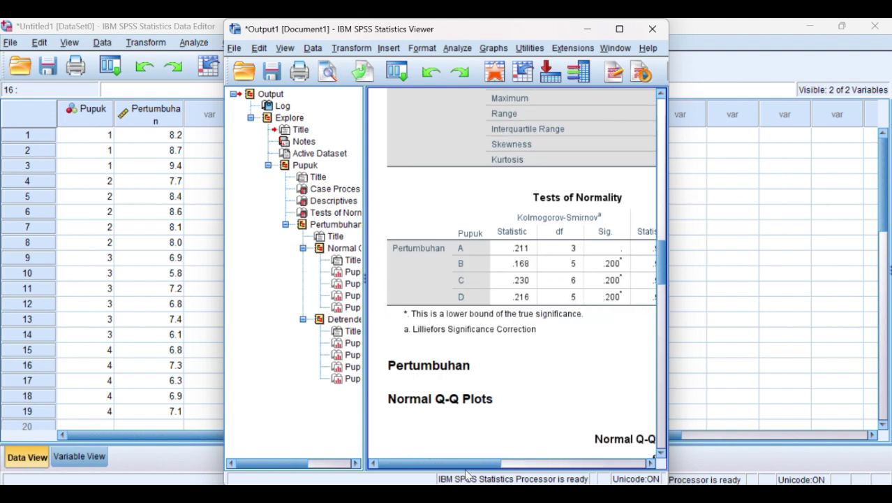
mouse_move(466, 469)
left_mouse_down()
mouse_move(520, 469)
mouse_move(471, 469)
left_mouse_up()
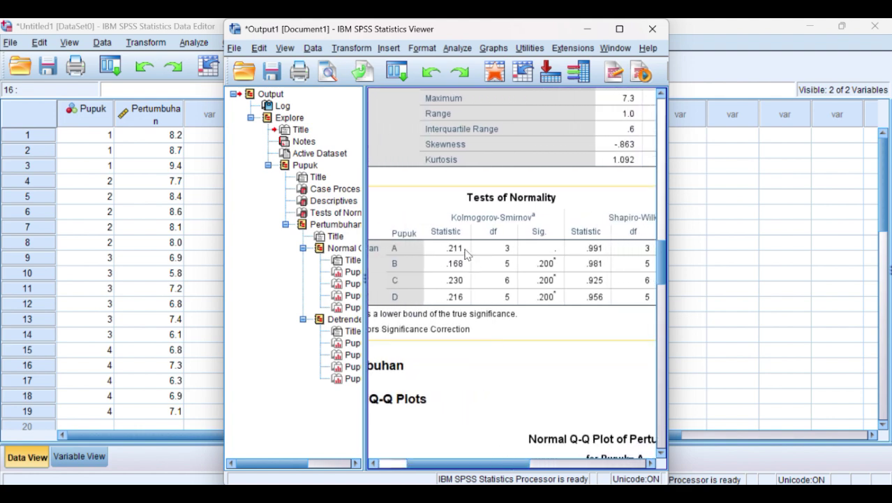
left_click(464, 251)
right_click(467, 253)
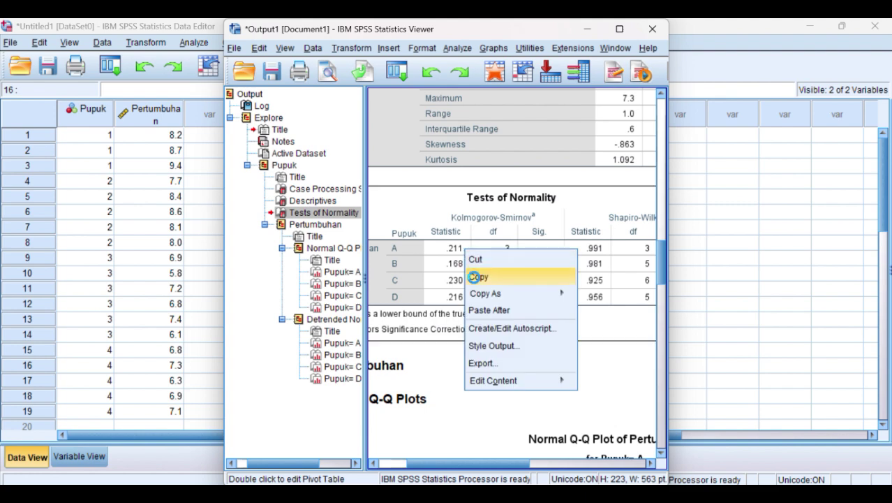
left_click(475, 277)
Switch to the Word document and paste the table below the decision rule under the Uji normalitas heading.
mouse_move(582, 497)
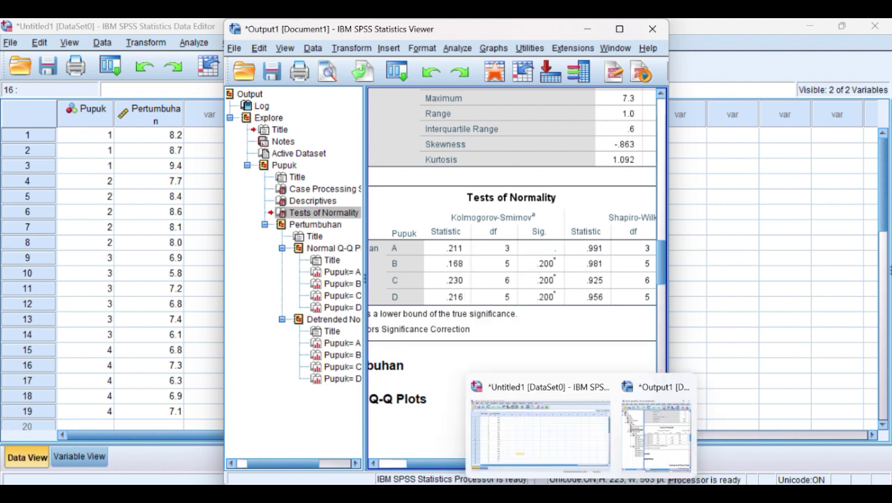
mouse_move(538, 497)
left_click(539, 456)
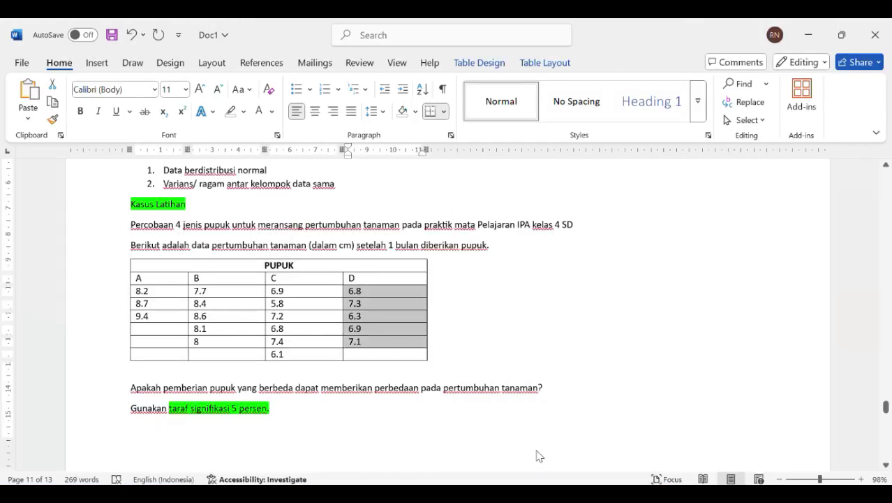
scroll(313, 375, "down", 8)
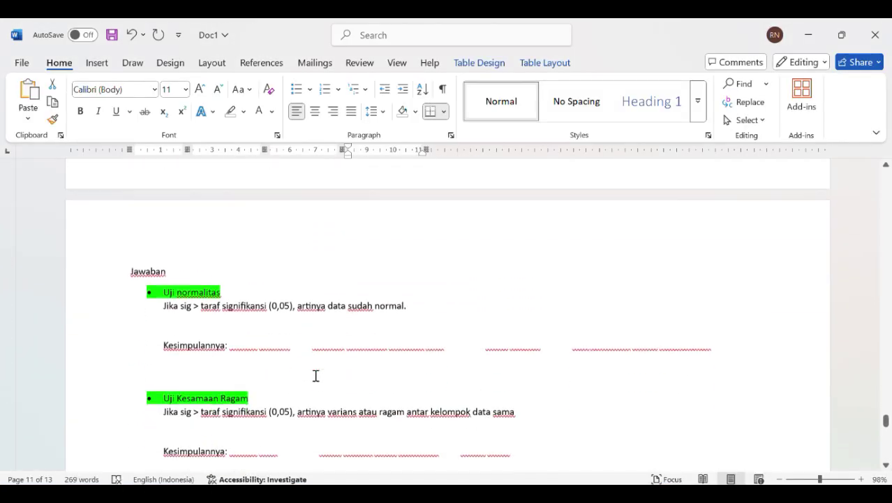
scroll(316, 376, "down", 1)
left_click(425, 273)
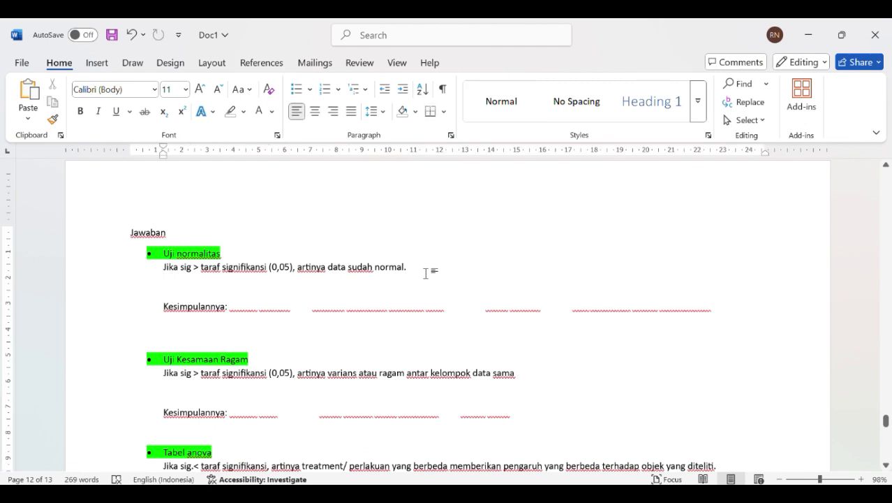
key("ctrl+v")
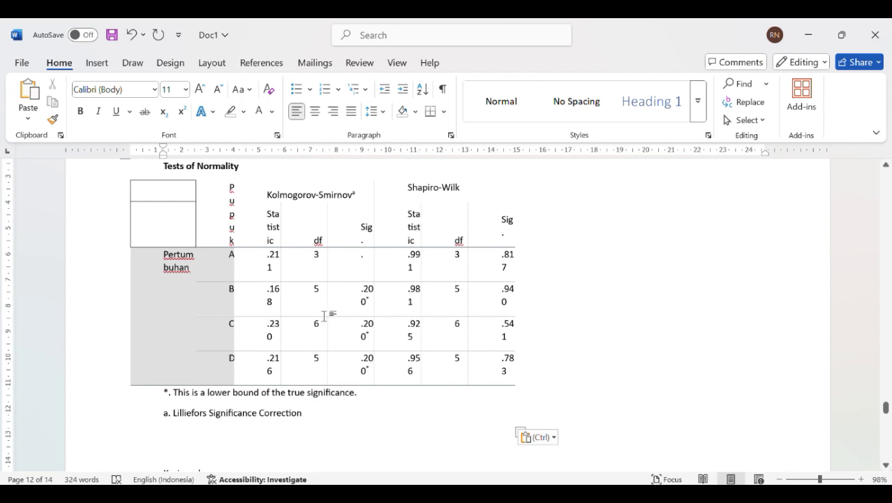
Widen the Pertumbuhan, Pupuk, Kolmogorov-Smirnov Statistic and Shapiro-Wilk Sig. columns of the pasted table so their text fits on one line.
left_click(615, 305)
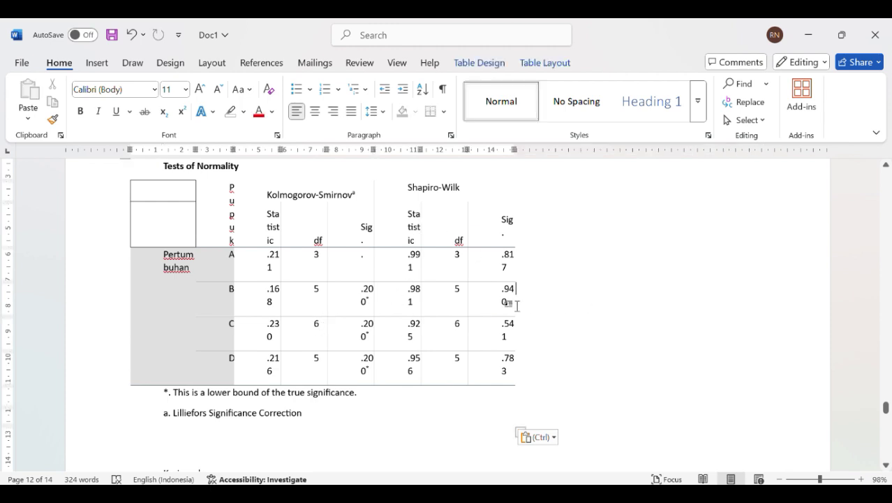
mouse_move(237, 151)
left_mouse_down()
mouse_move(181, 150)
mouse_move(388, 150)
left_mouse_up()
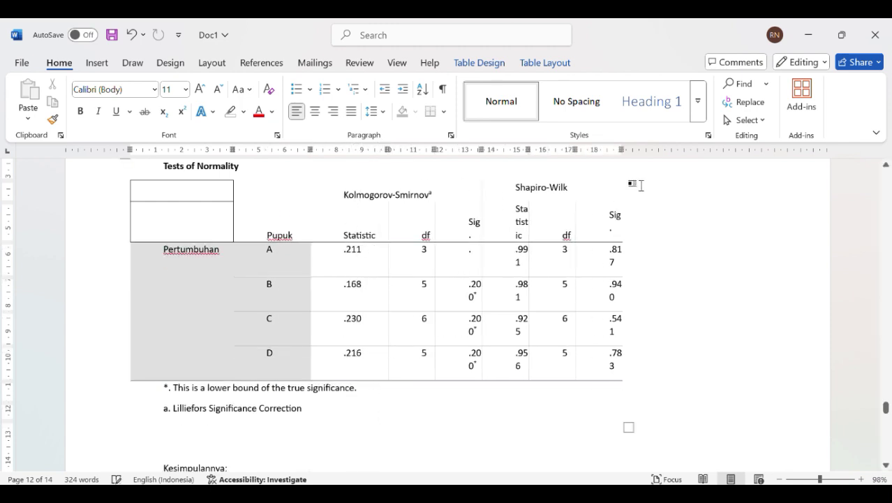
left_click_drag(623, 149, 654, 149)
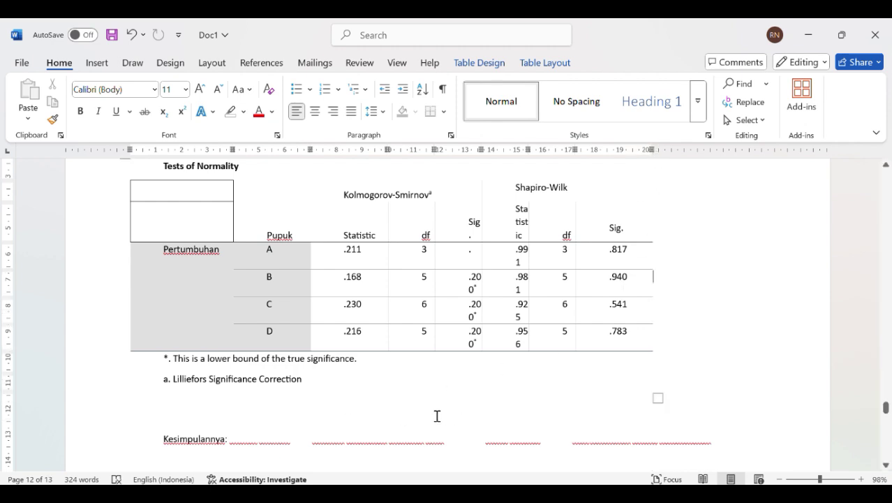
Highlight the four Shapiro-Wilk Sig. values for fertilizers A to D in yellow.
scroll(554, 389, "up", 3)
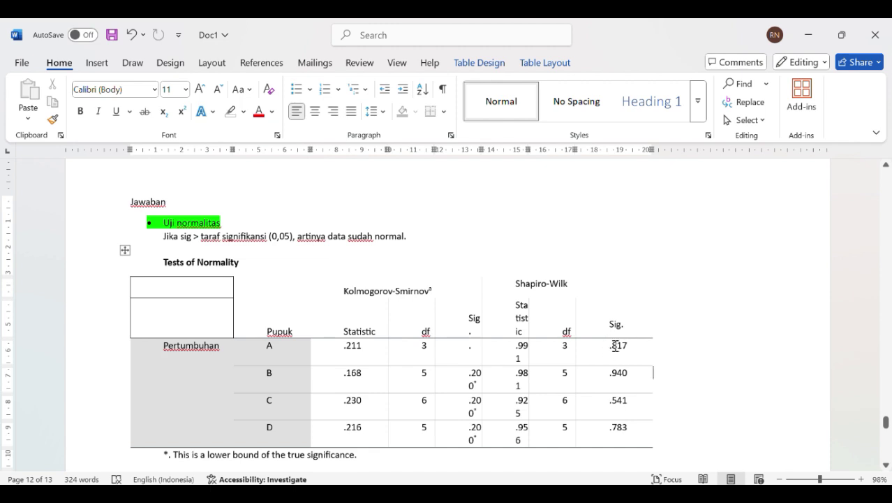
left_click_drag(613, 345, 615, 427)
left_click(243, 111)
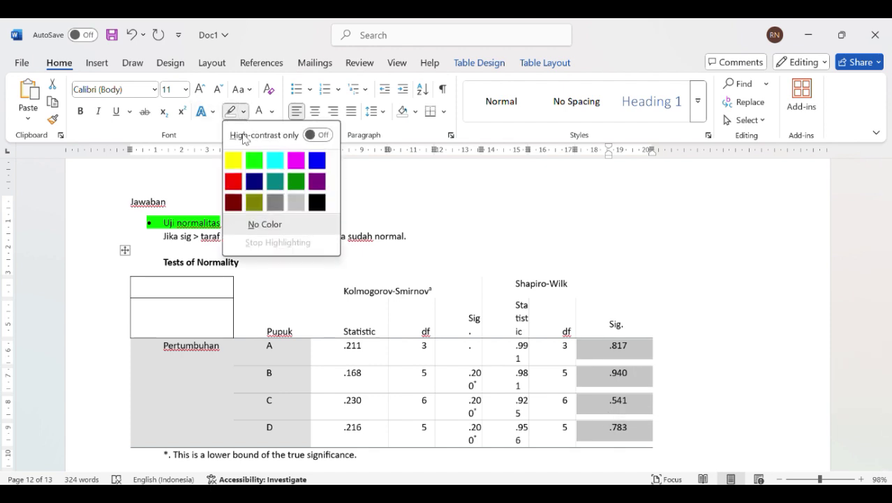
left_click(233, 158)
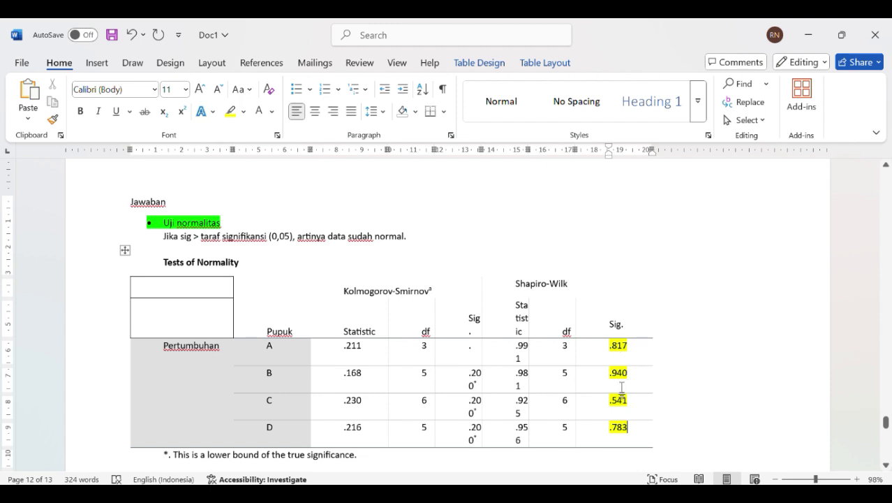
Change the font colour of the hidden conclusion text after "Kesimpulannya:" below the normality table to black.
scroll(472, 351, "down", 1)
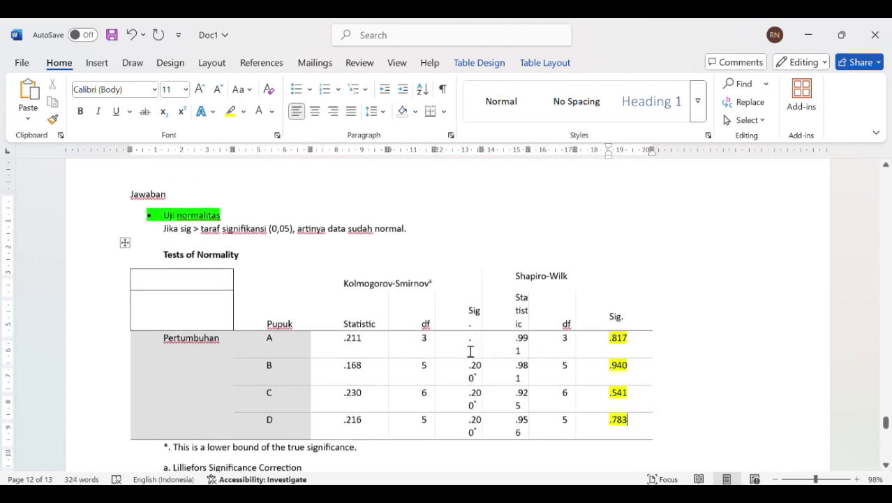
scroll(471, 351, "down", 4)
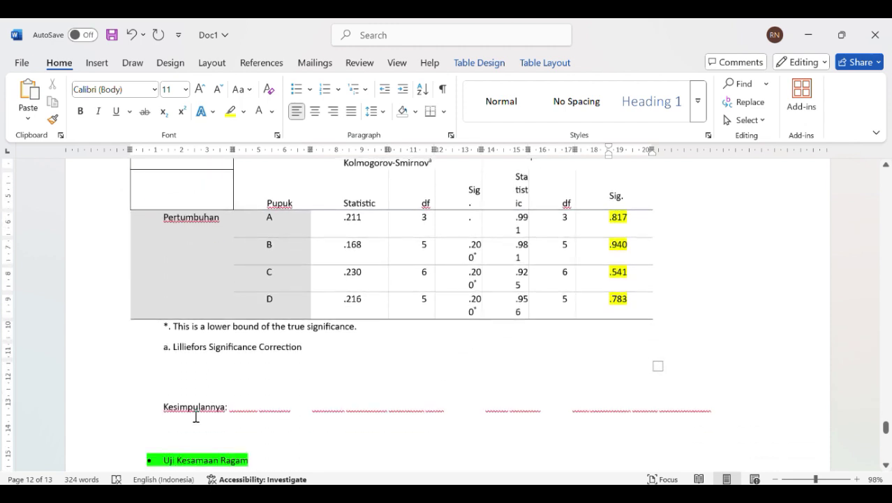
left_click(232, 408)
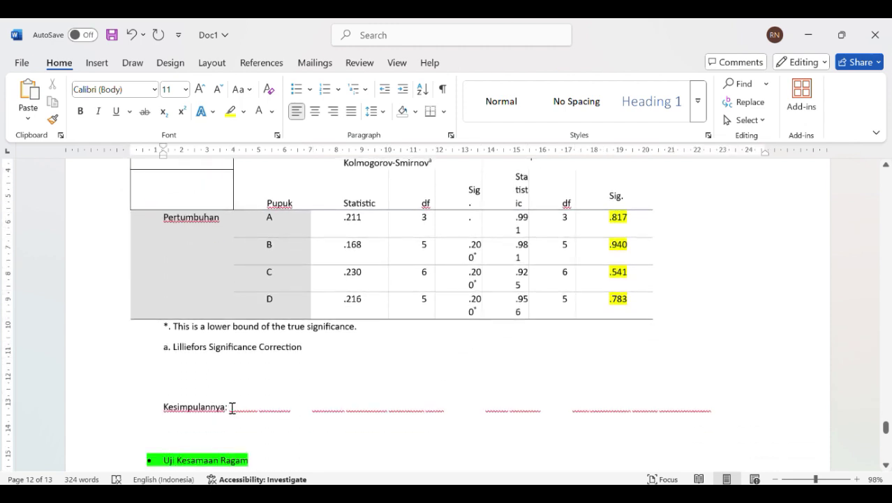
left_click_drag(296, 410, 687, 428)
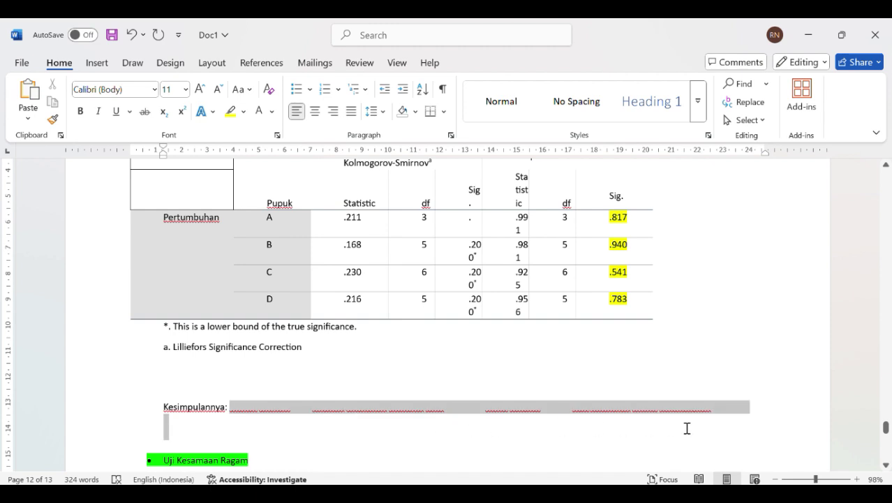
left_click(272, 111)
left_click(266, 160)
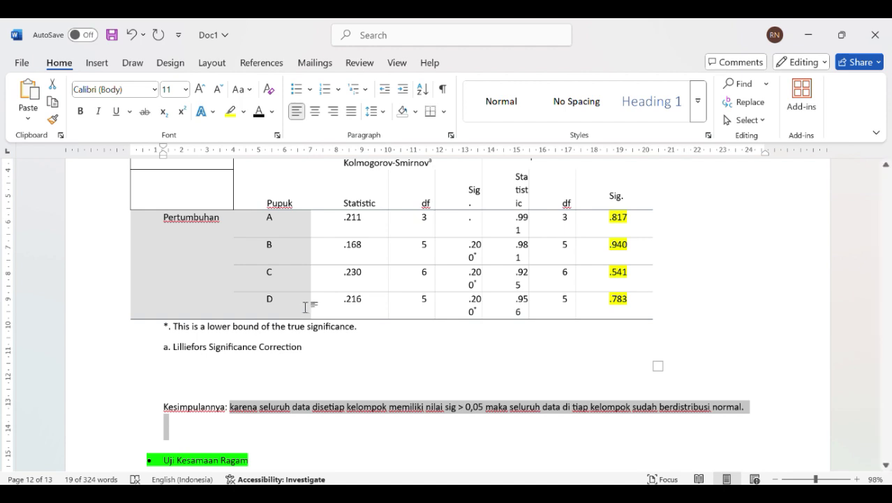
Insert a blank line above the Uji Kesamaan Ragam heading to move it to the next page, and review the sections below it.
scroll(286, 282, "down", 3)
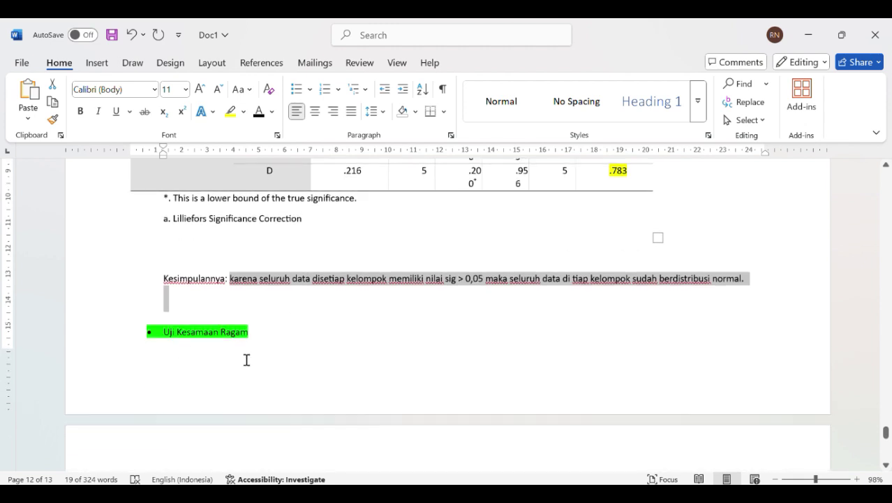
left_click(223, 307)
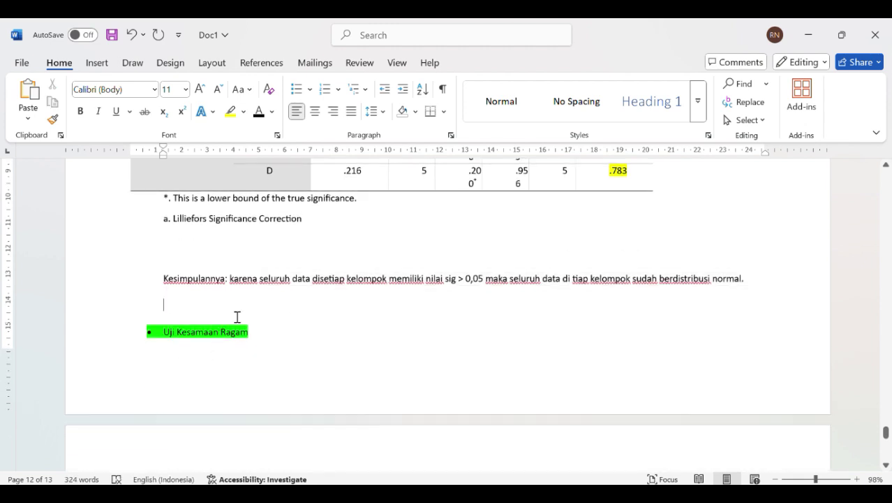
key("Return")
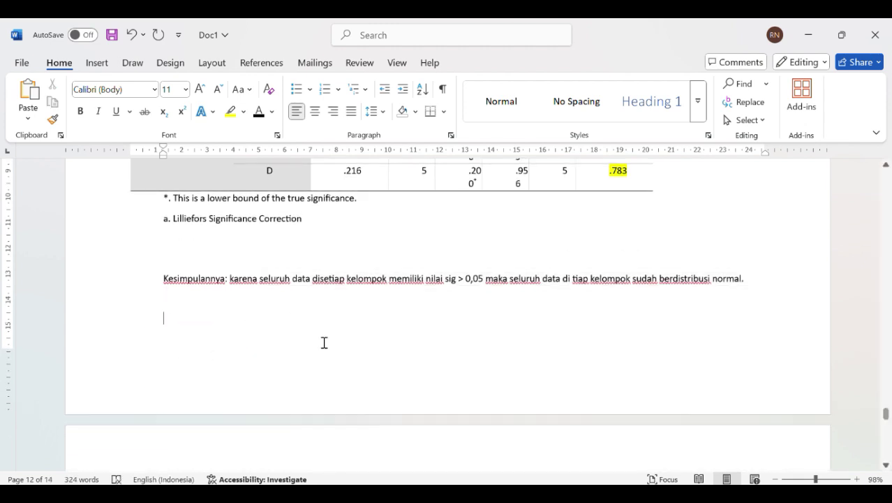
scroll(325, 346, "down", 3)
scroll(329, 358, "down", 2)
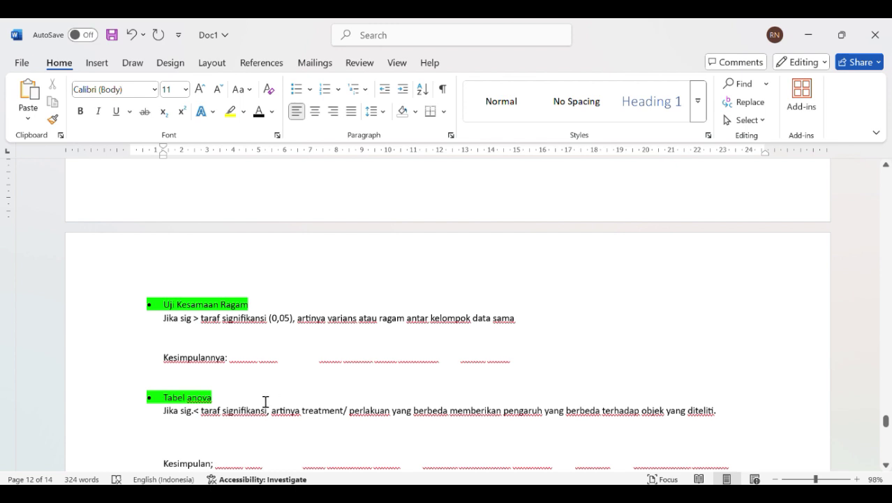
scroll(212, 400, "down", 1)
scroll(212, 401, "down", 4)
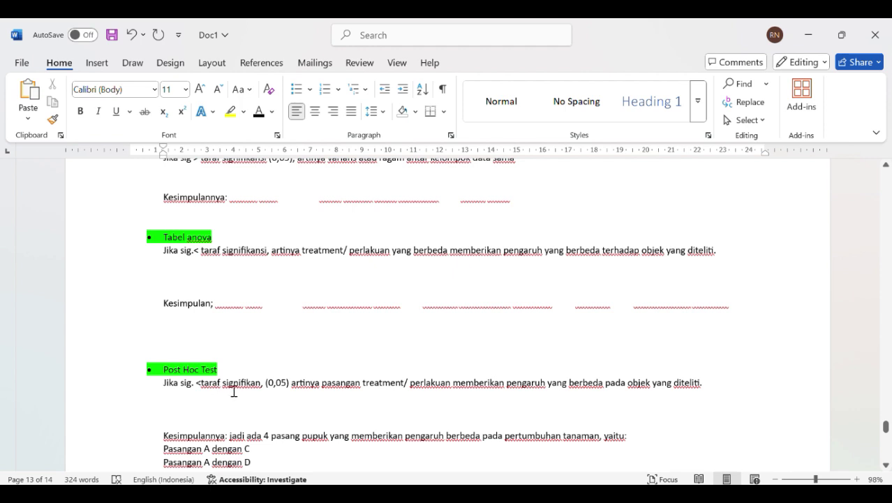
scroll(234, 389, "up", 3)
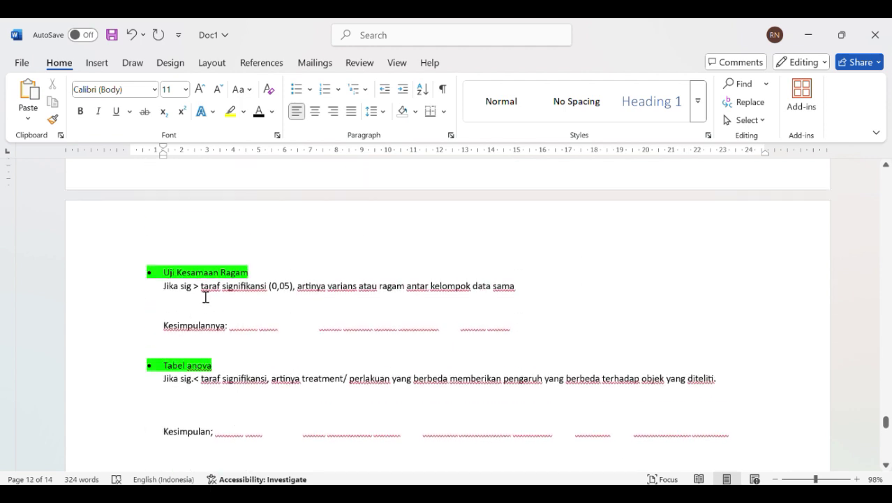
Switch to the SPSS Statistics Viewer output window and maximize it.
mouse_move(581, 493)
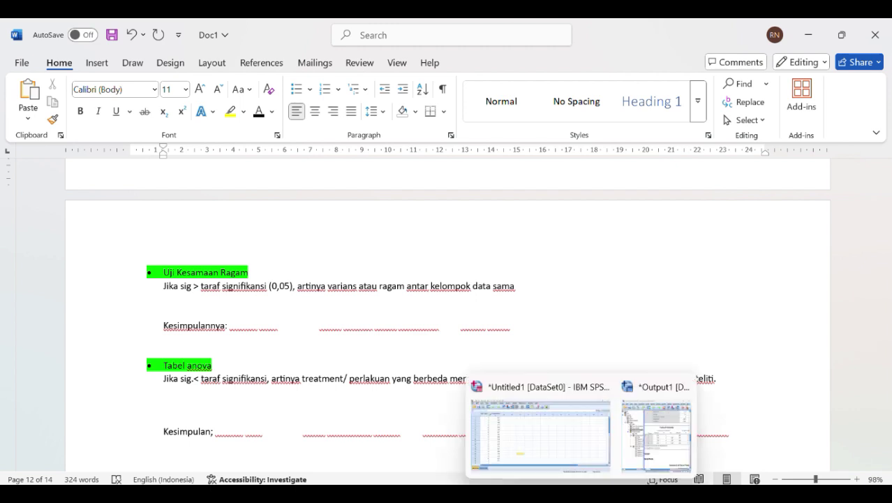
mouse_move(534, 448)
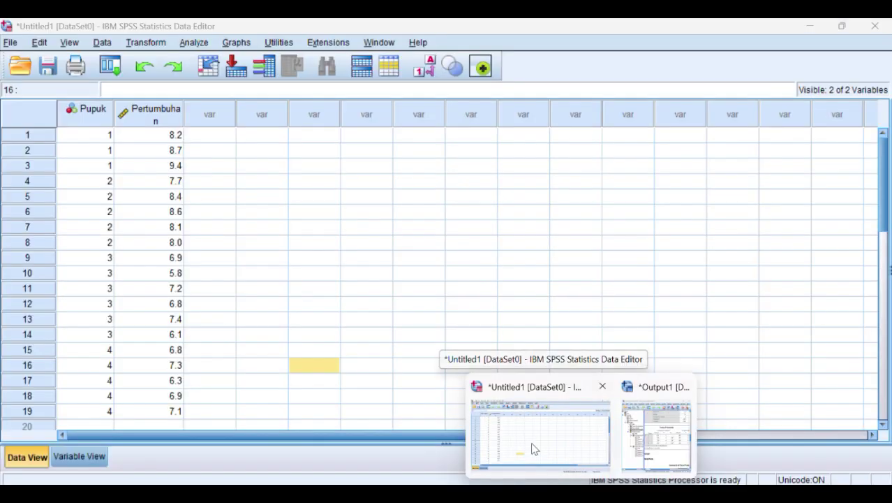
left_click(534, 448)
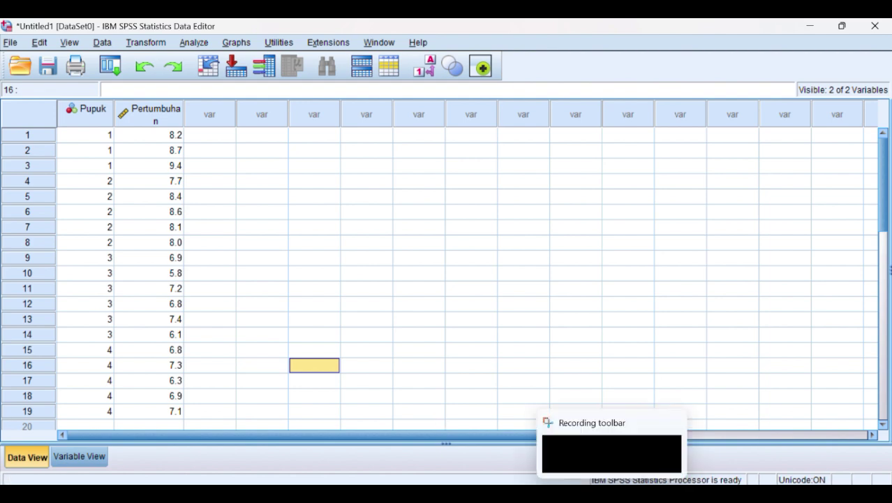
mouse_move(581, 494)
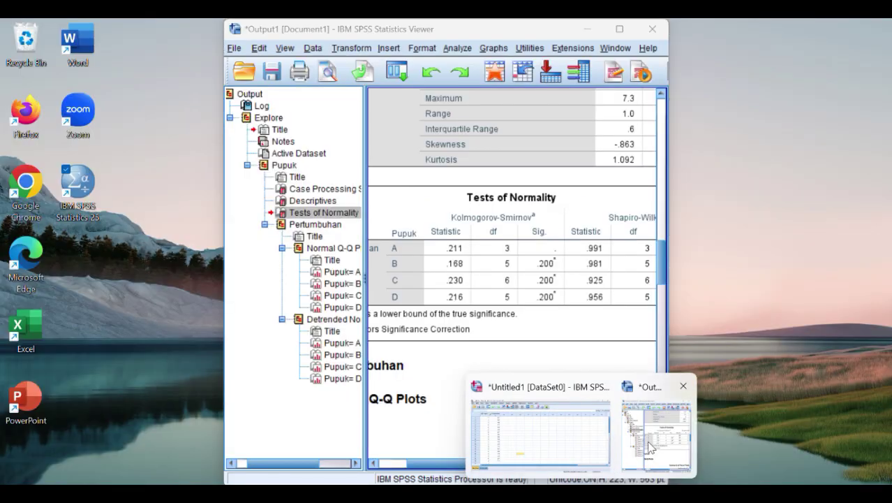
left_click(656, 429)
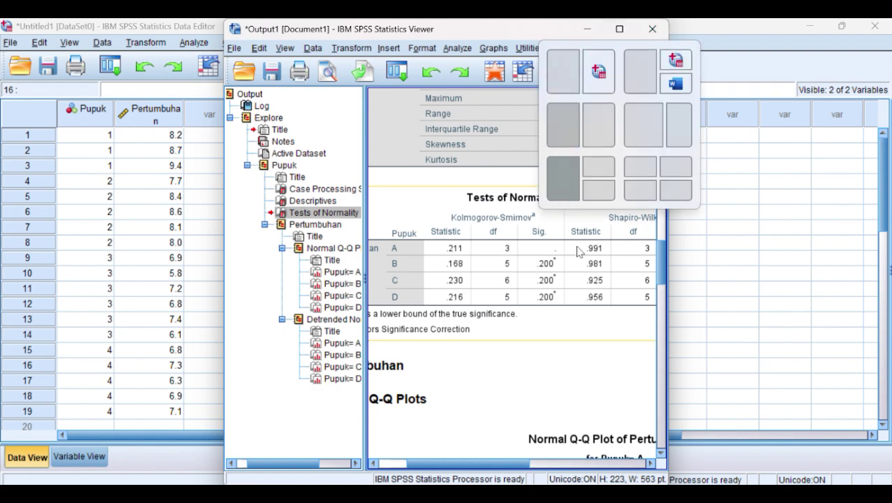
left_click(619, 29)
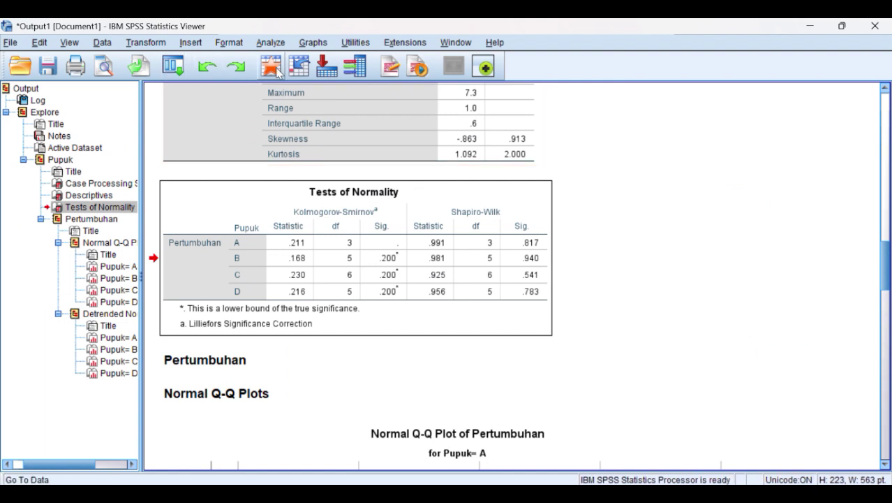
Set up a One-Way ANOVA with Pupuk as the factor and Pertumbuhan as the dependent variable.
left_click(270, 43)
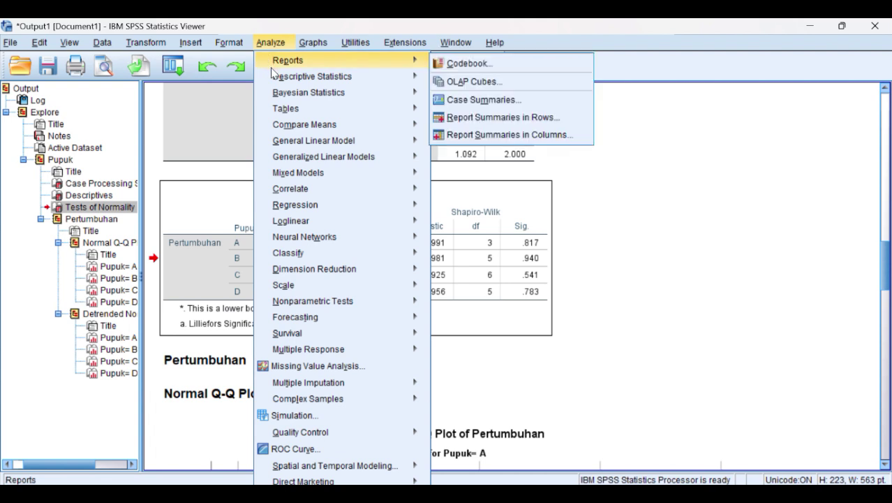
mouse_move(292, 133)
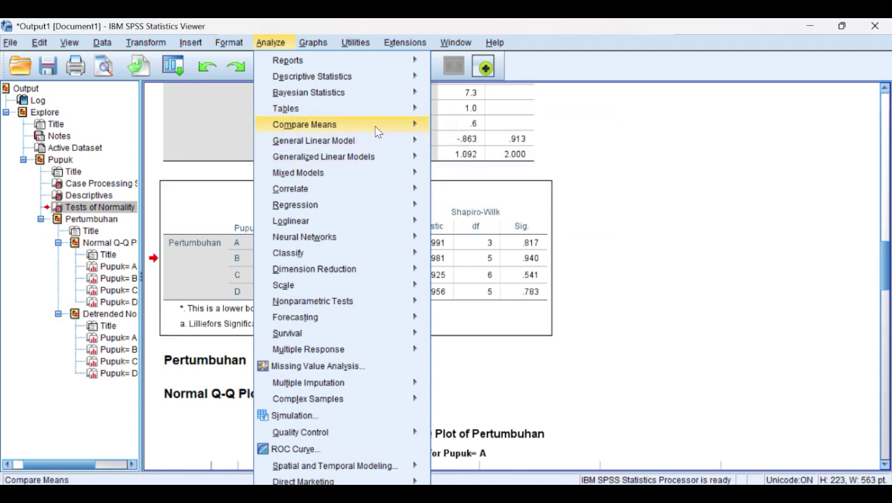
mouse_move(403, 124)
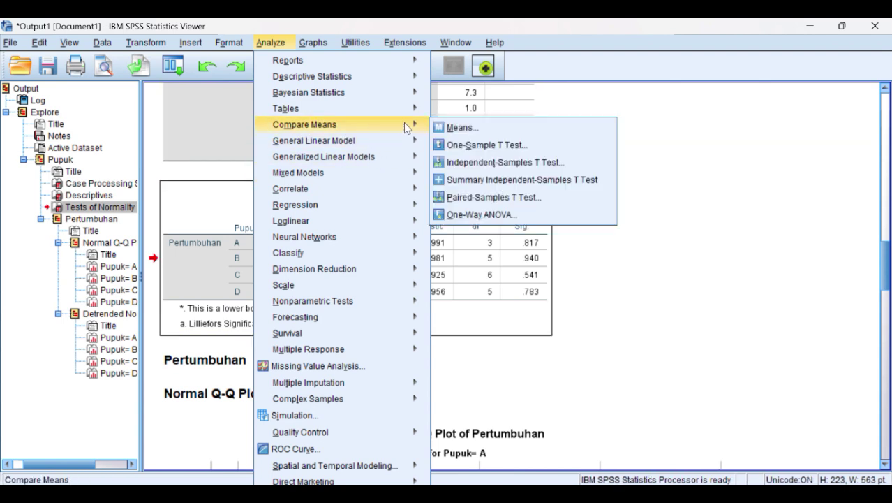
left_click(473, 216)
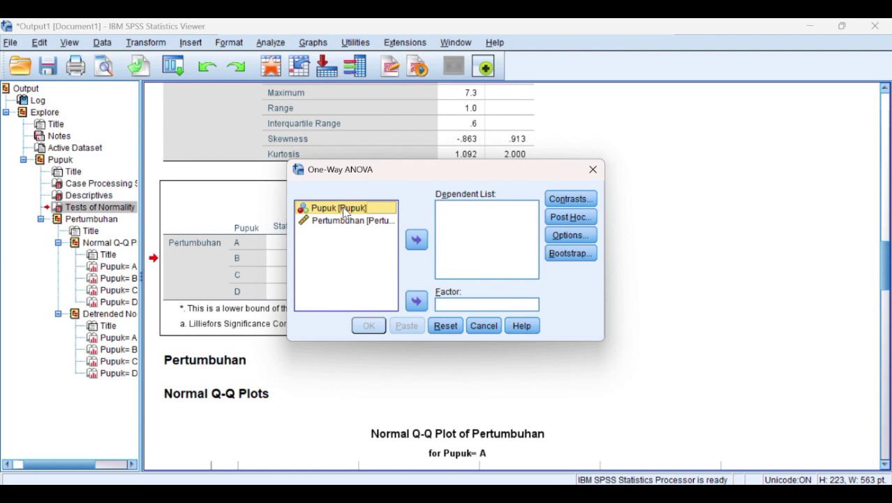
left_click(416, 301)
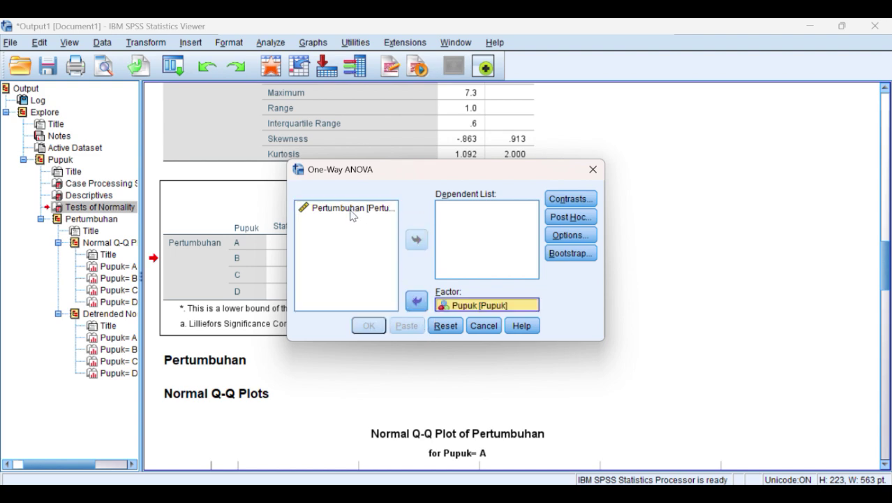
left_click(354, 212)
left_click(416, 241)
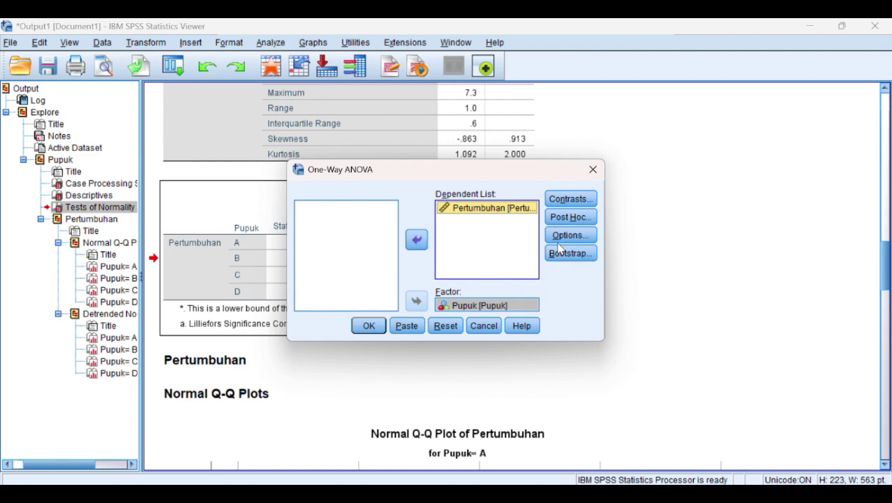
Include the Tukey's-b post hoc test for equal variances in the One-Way ANOVA.
left_click(557, 219)
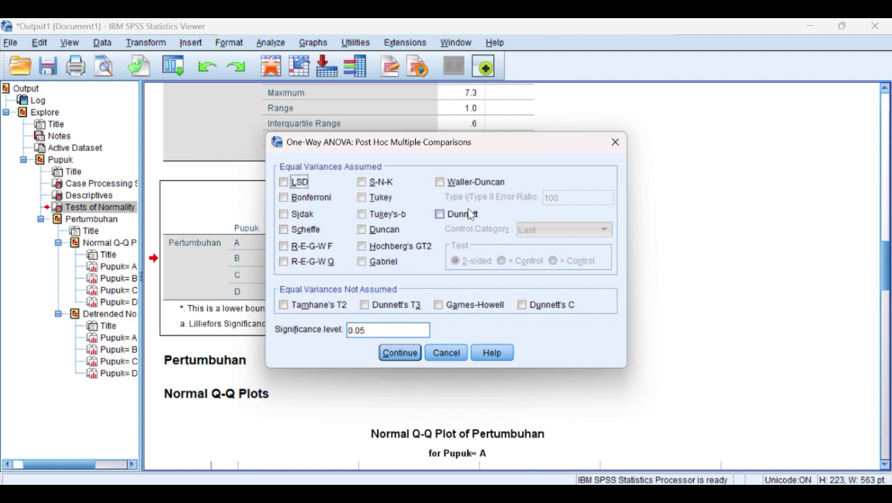
left_click(362, 219)
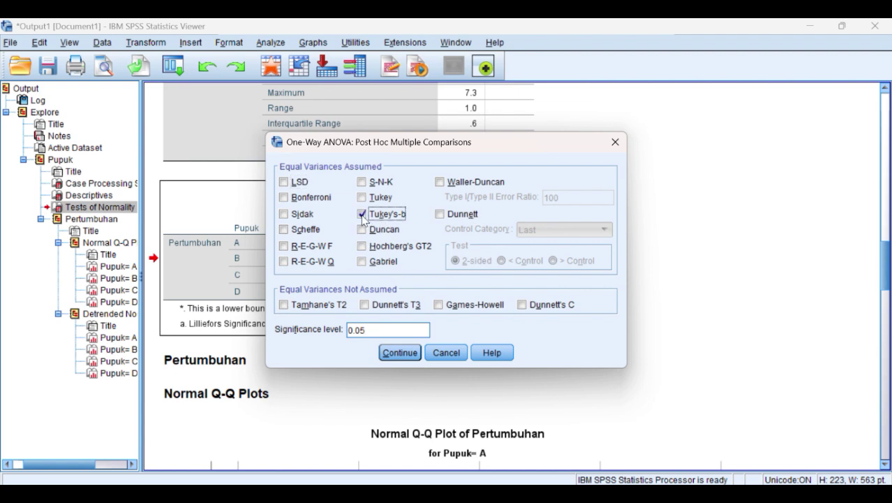
left_click(391, 355)
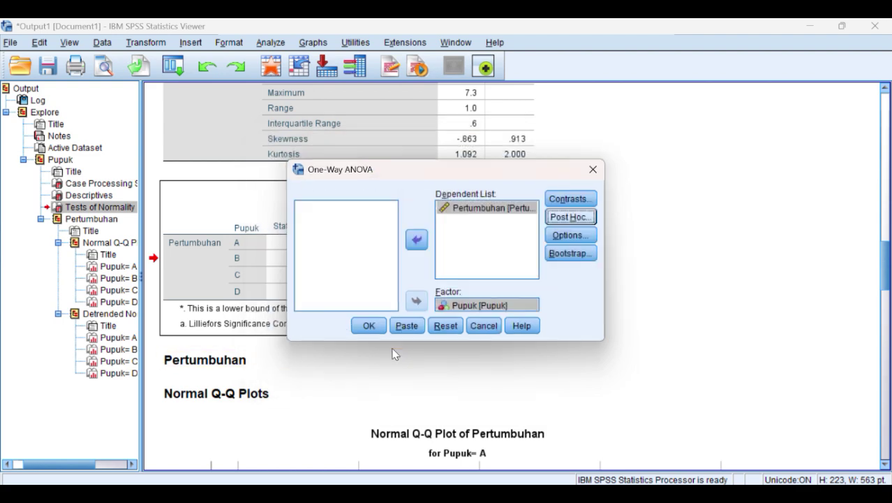
Add the homogeneity of variance test to the One-Way ANOVA options and run the analysis.
left_click(566, 237)
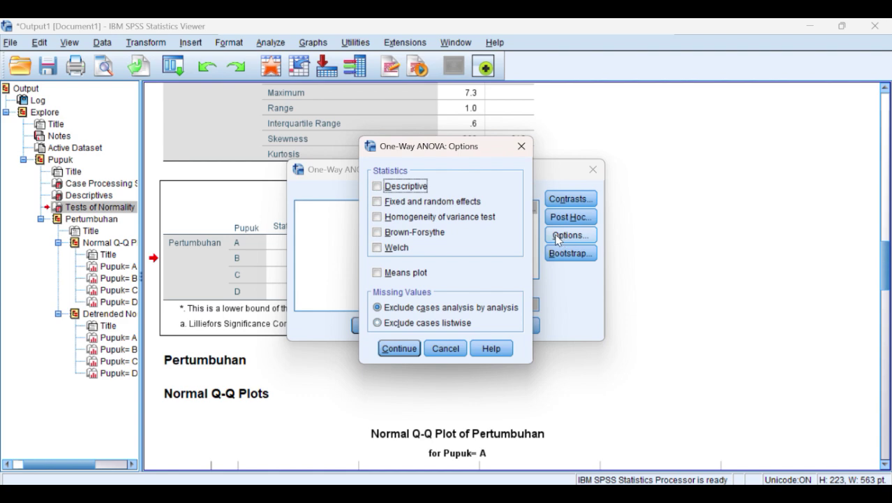
left_click(377, 218)
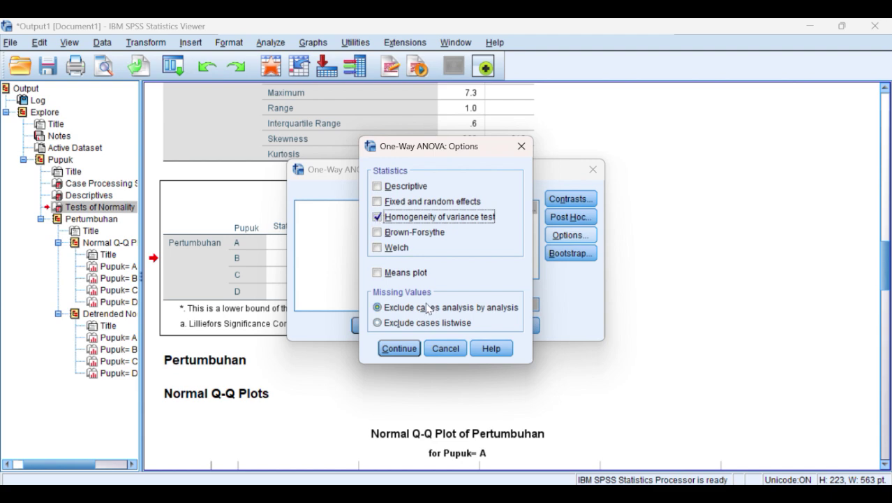
left_click(398, 348)
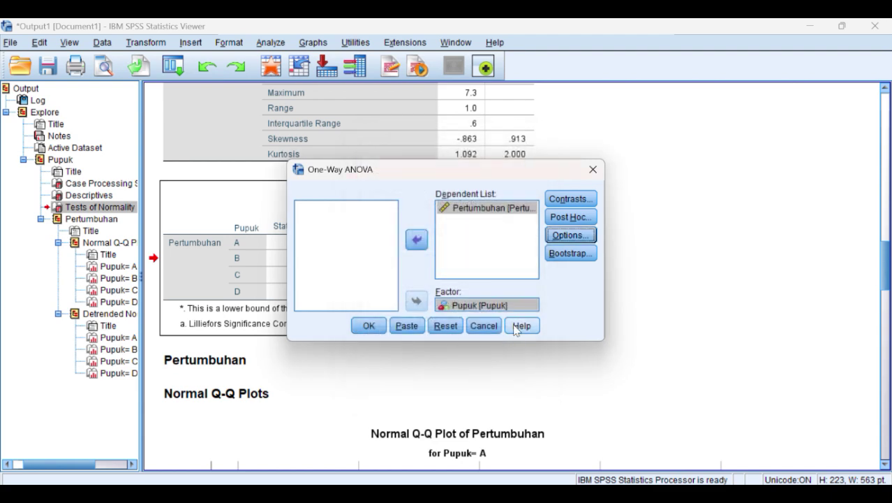
left_click(369, 325)
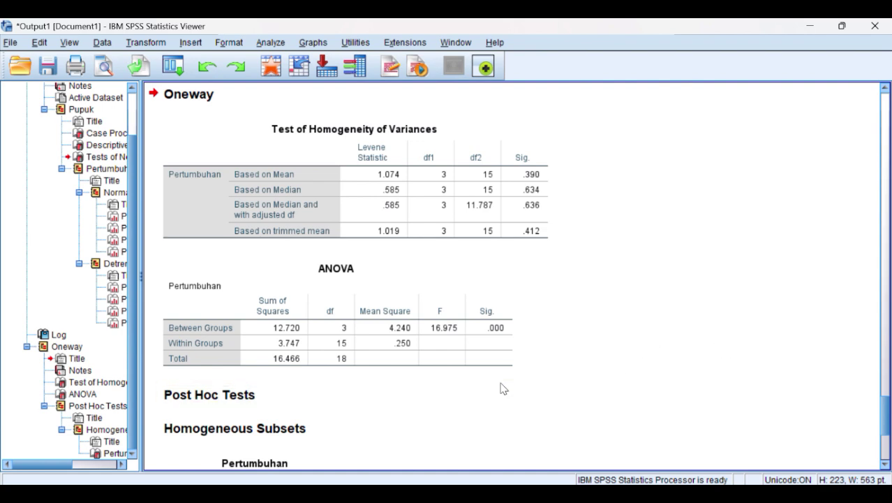
Examine the ANOVA table and the Tukey B homogeneous subsets in the Oneway output.
scroll(502, 388, "down", 3)
scroll(423, 376, "down", 3)
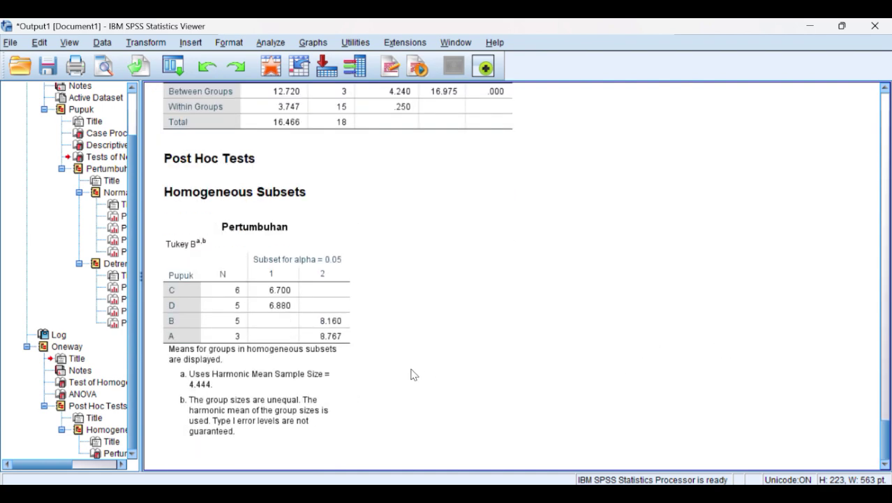
scroll(415, 374, "up", 1)
scroll(420, 372, "down", 1)
scroll(454, 373, "up", 1)
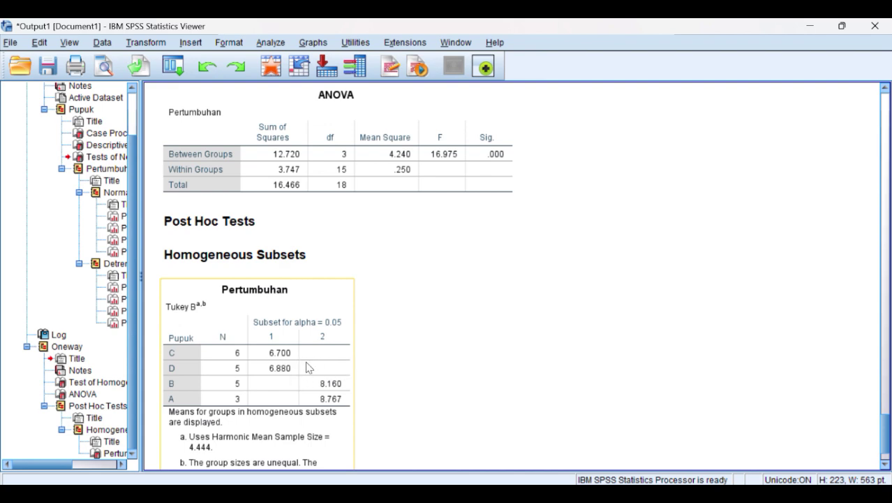
Copy the Test of Homogeneity of Variances table from the Oneway output.
scroll(295, 367, "down", 1)
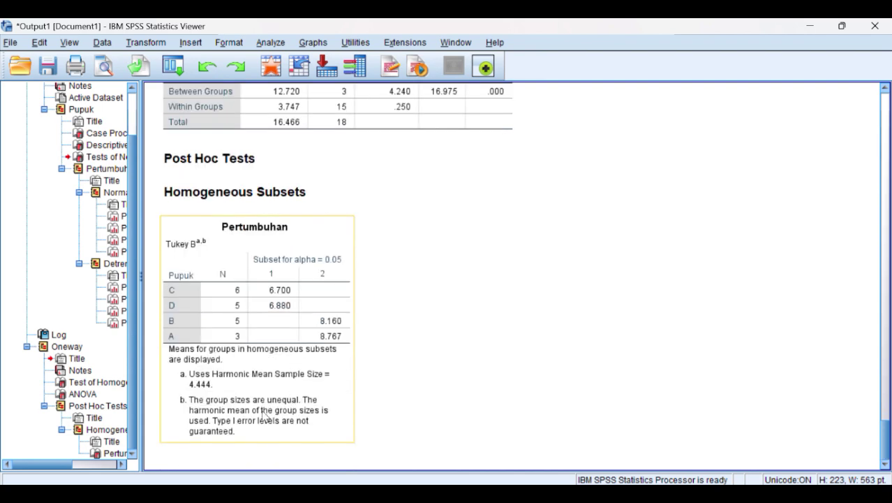
scroll(296, 369, "up", 5)
scroll(402, 361, "up", 4)
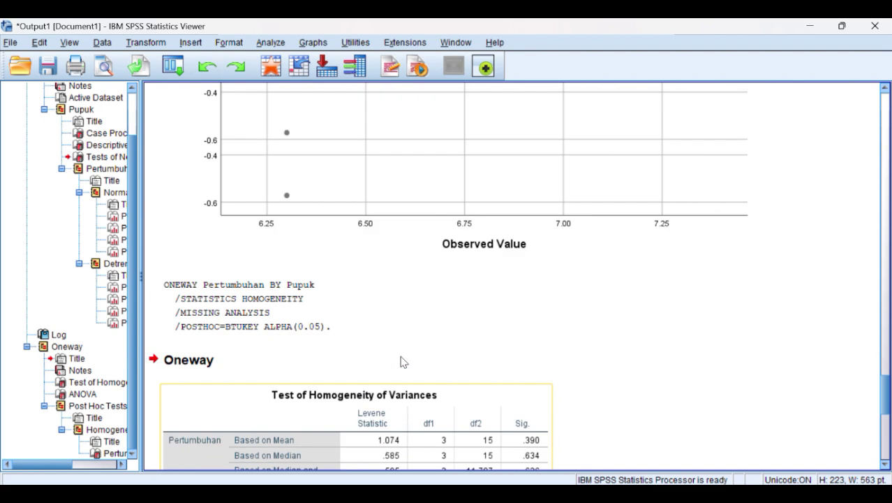
scroll(404, 362, "down", 4)
scroll(403, 361, "down", 2)
scroll(399, 336, "up", 2)
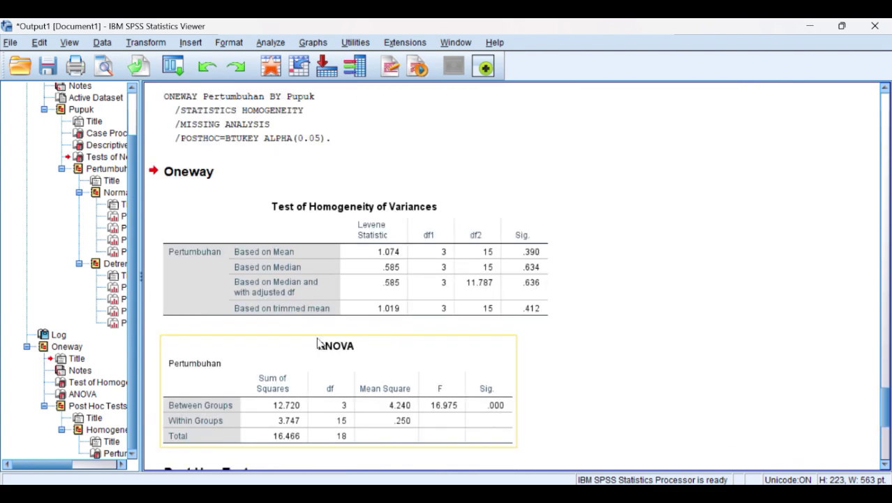
left_click(296, 278)
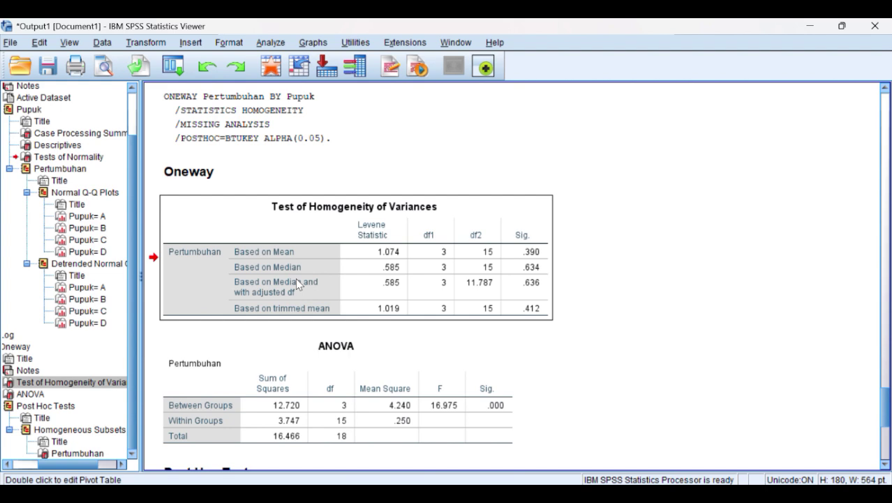
right_click(295, 278)
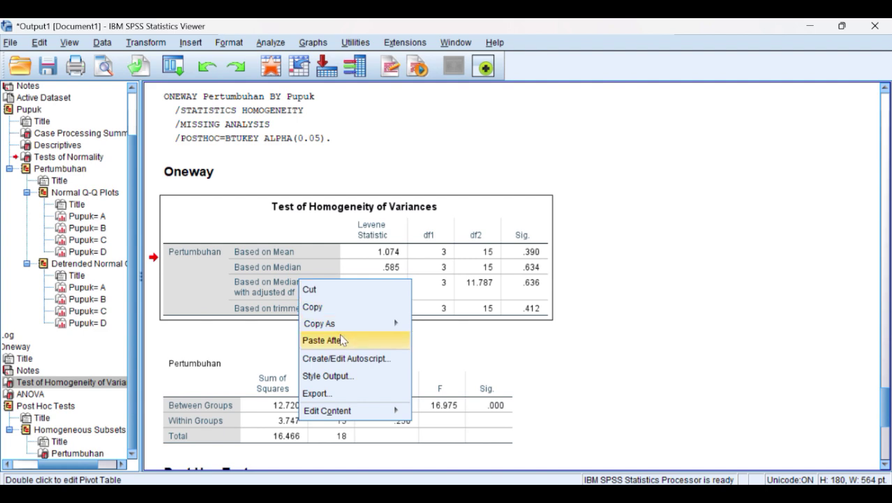
left_click(313, 306)
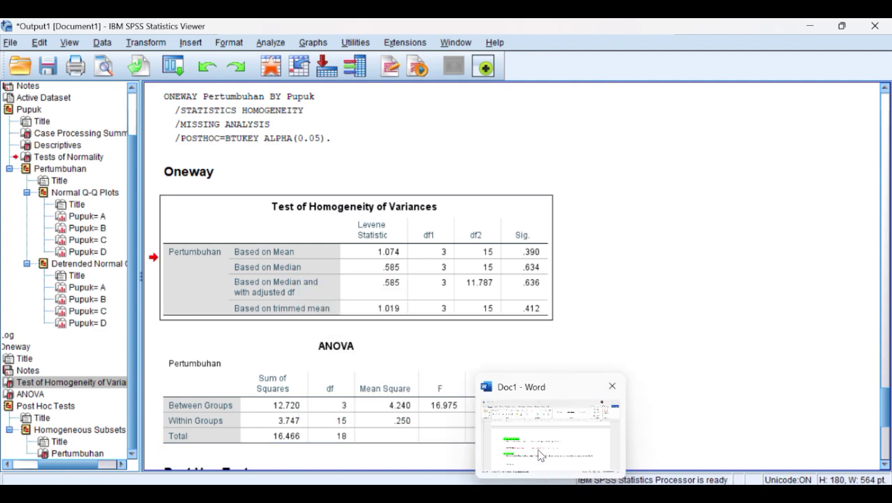
Switch to the Word document Doc1 and paste the homogeneity table below the Uji Kesamaan Ragam rule, leaving a blank line between them.
left_click(551, 494)
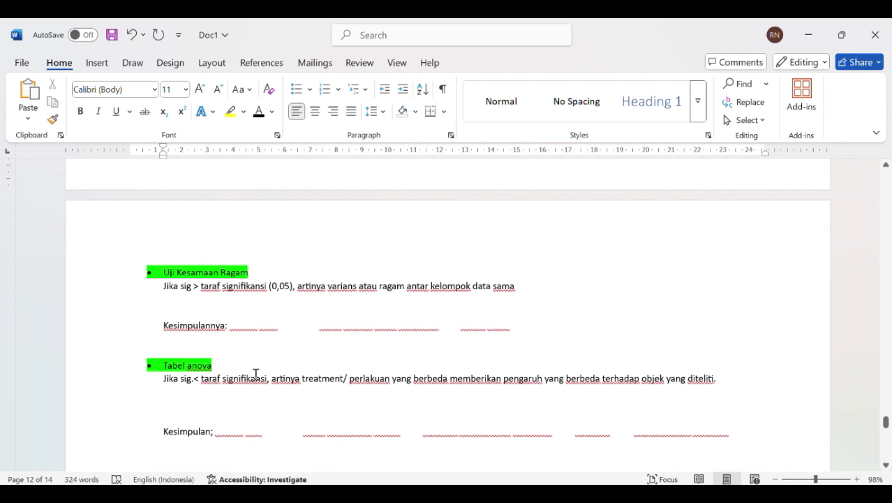
left_click(532, 289)
key("Return")
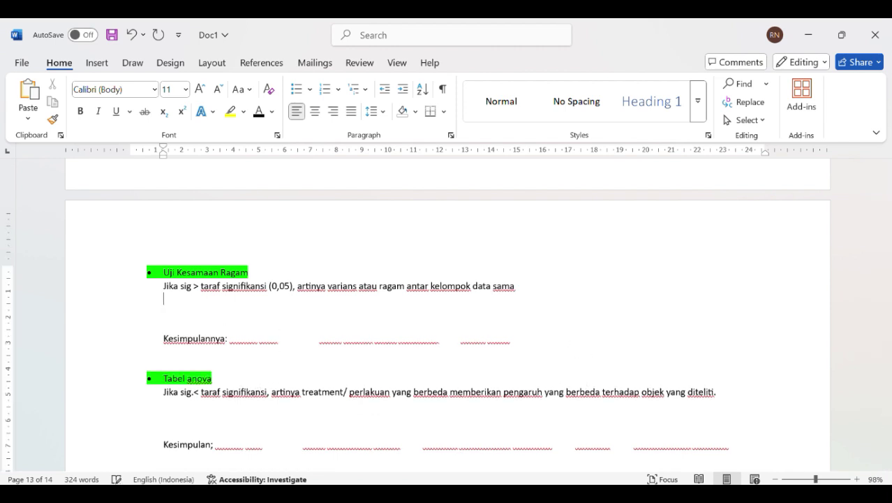
key("Return")
key("ctrl+v")
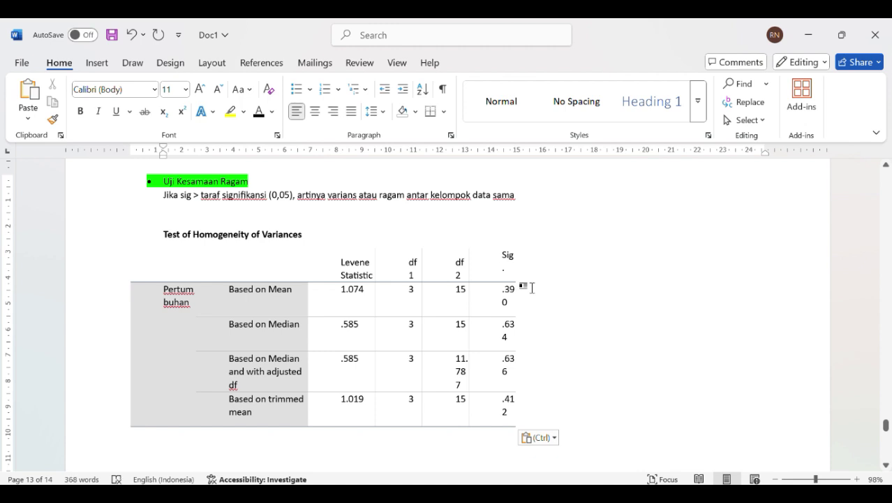
Widen the Sig. column of the homogeneity table so its values fit on one line, and highlight its four values in yellow.
left_click(491, 293)
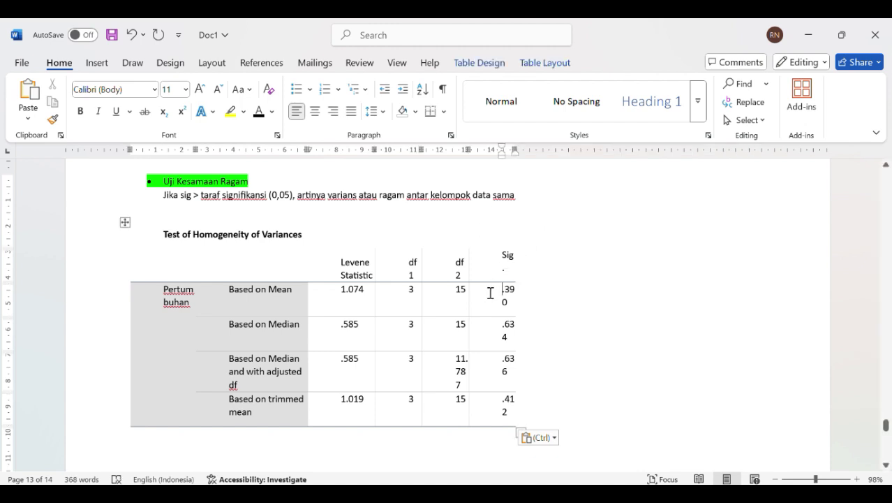
left_click_drag(514, 149, 536, 147)
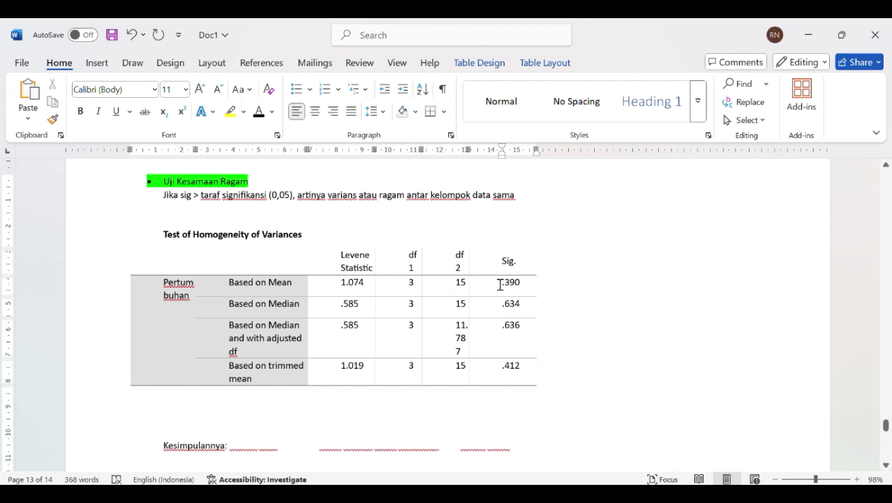
left_click_drag(500, 282, 528, 365)
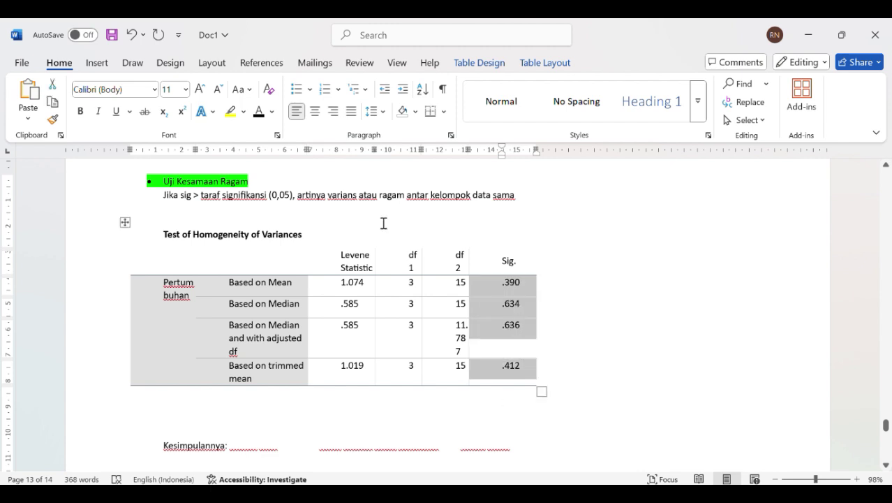
left_click(230, 111)
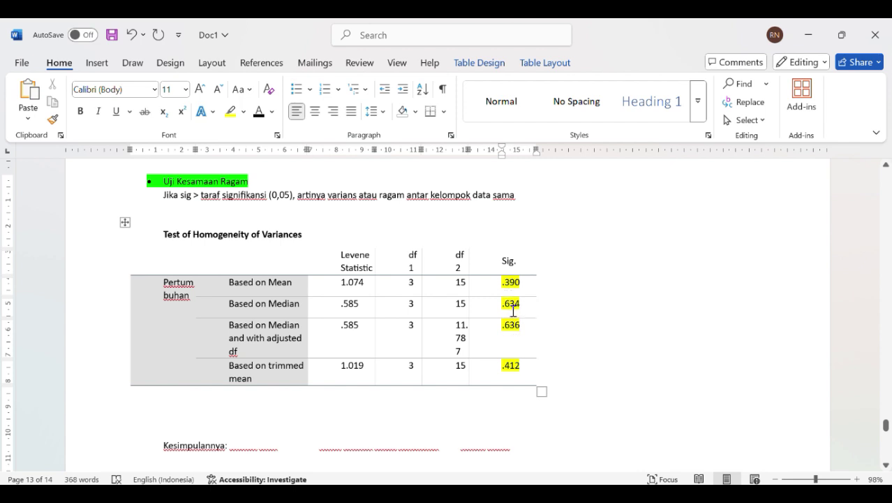
Reveal the hidden conclusion text after Kesimpulannya in the Uji Kesamaan Ragam section by colouring it black.
scroll(472, 369, "down", 1)
left_click(234, 418)
left_click_drag(236, 418, 514, 417)
left_click(259, 119)
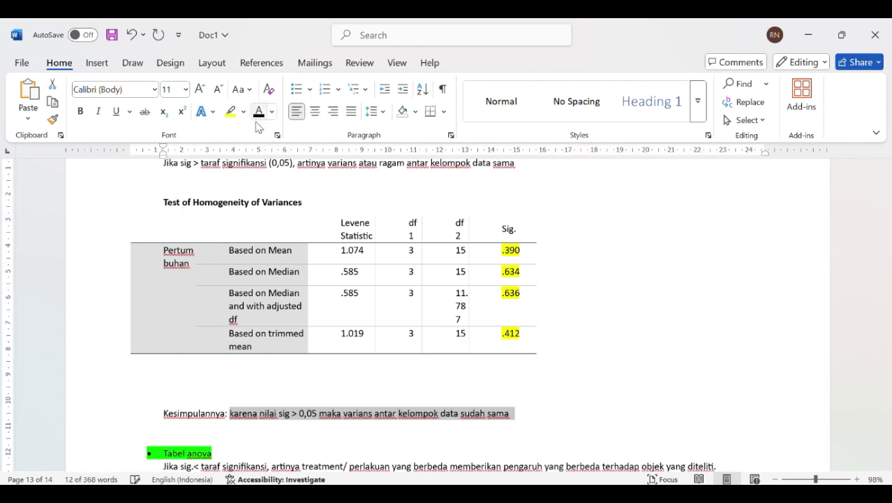
scroll(338, 375, "down", 1)
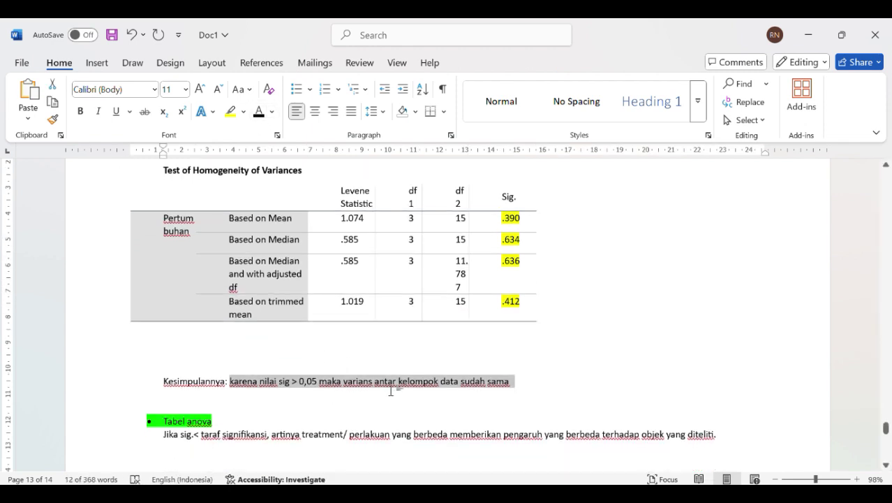
scroll(454, 329, "up", 1)
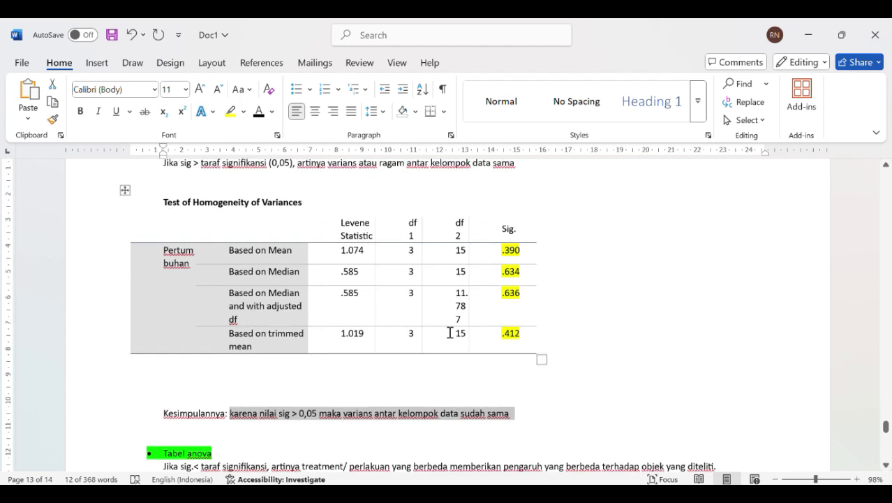
scroll(451, 332, "down", 2)
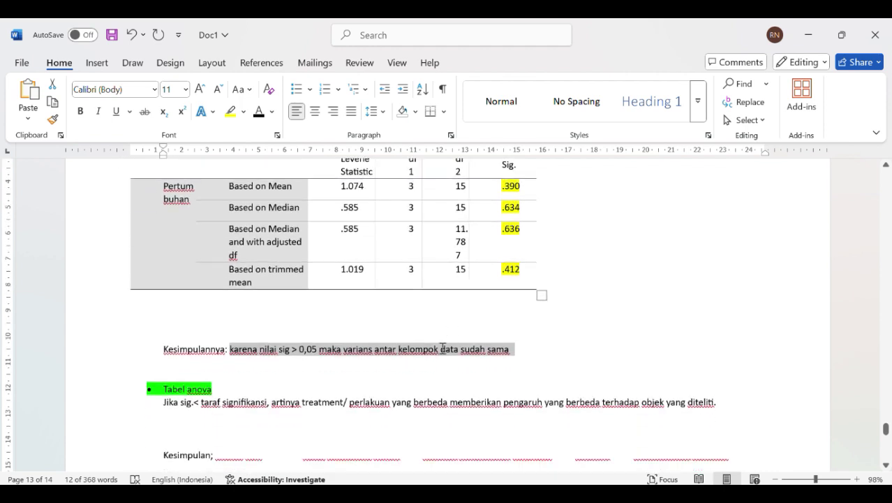
scroll(284, 365, "down", 1)
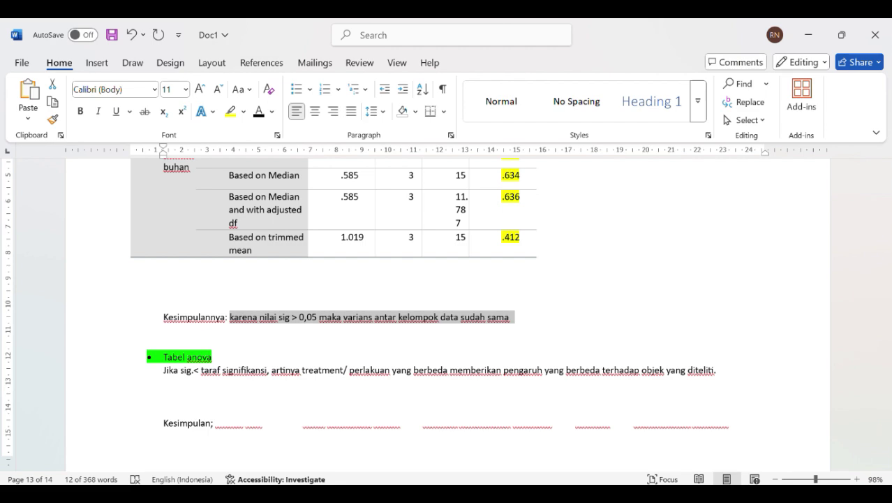
Switch to the SPSS Statistics Viewer and copy the ANOVA table from the Oneway output.
left_click(632, 447)
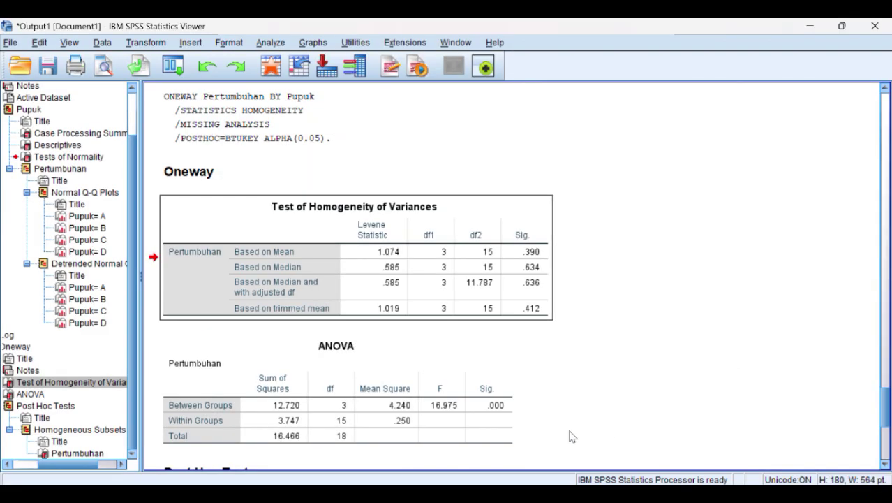
scroll(319, 359, "down", 3)
left_click(328, 360)
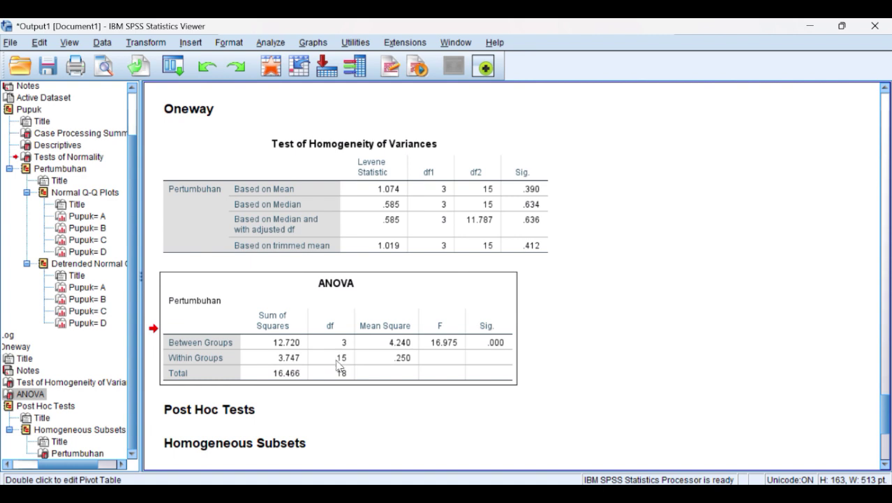
right_click(358, 368)
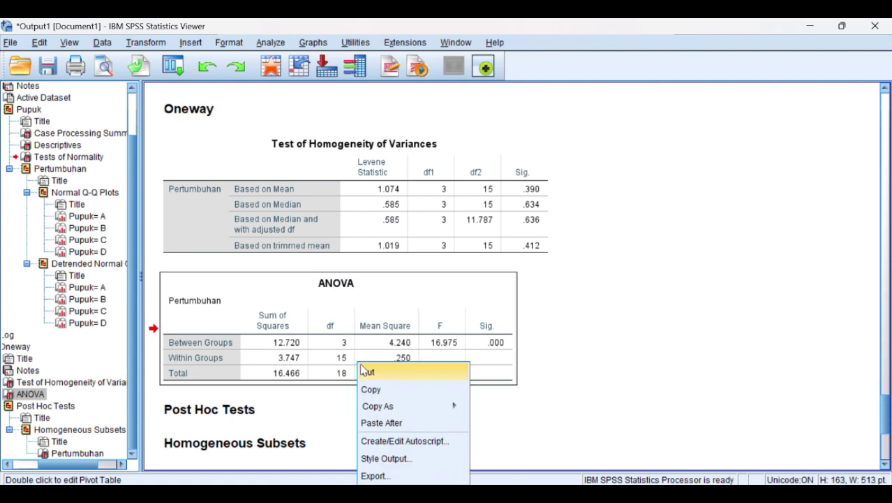
left_click(378, 389)
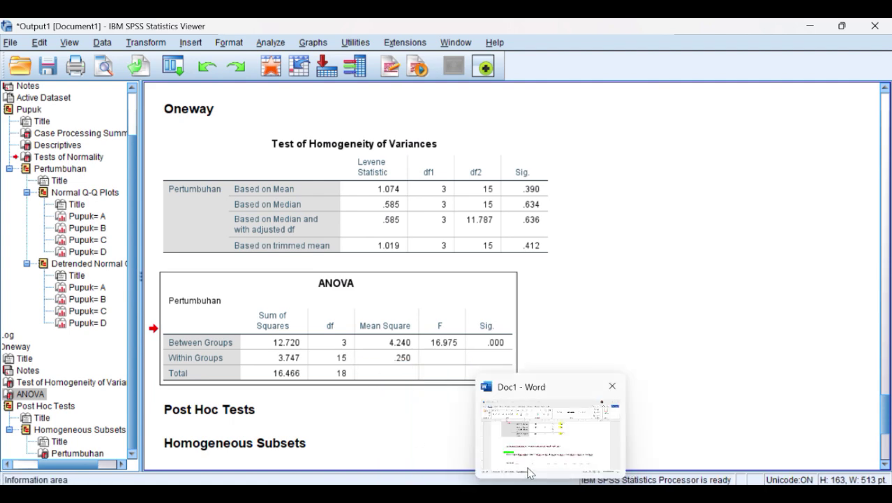
Return to the Word document and paste the ANOVA table on the blank line below the Tabel anova rule.
left_click(593, 426)
left_click(252, 403)
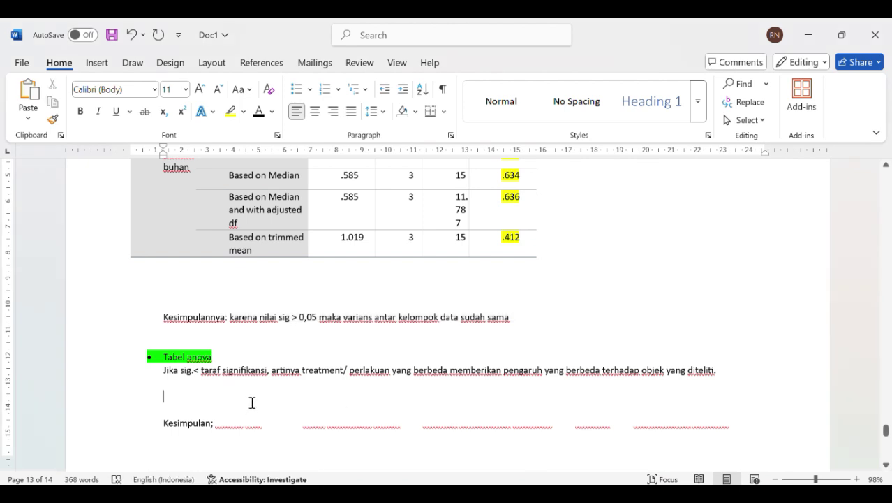
key("ctrl+v")
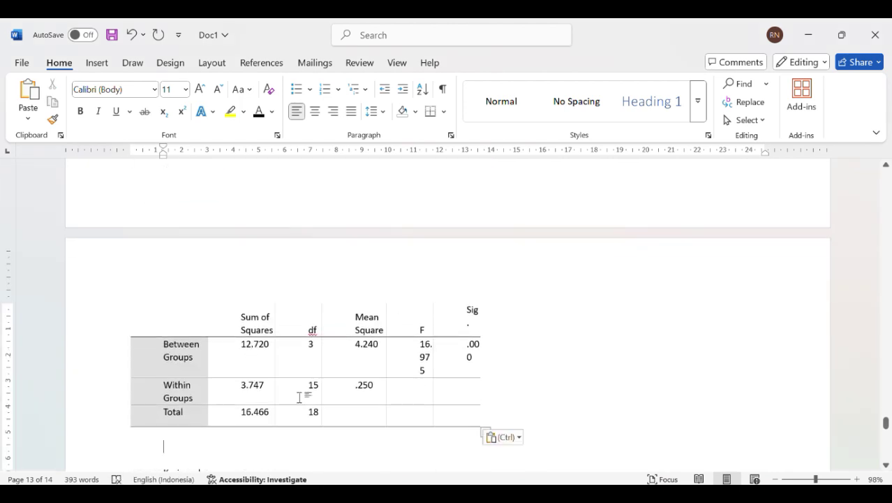
Widen the Sig. column of the pasted ANOVA table so that its value fits on one line.
scroll(403, 385, "up", 5)
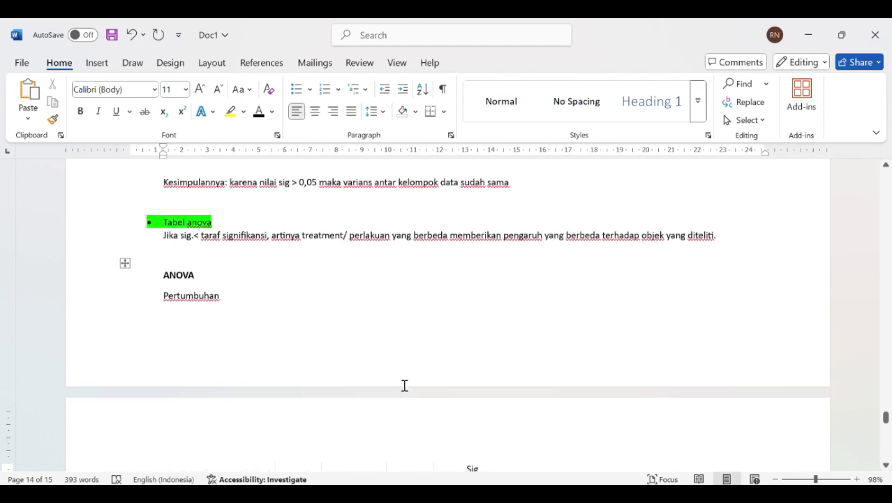
scroll(404, 385, "down", 3)
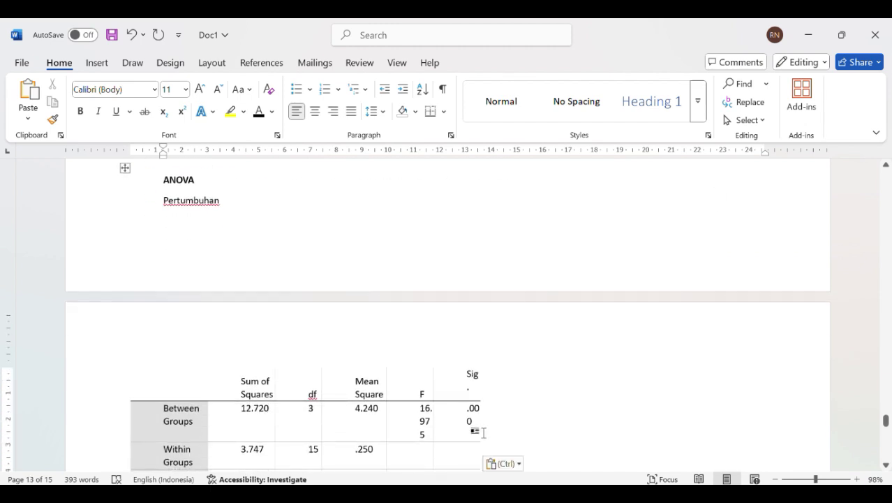
scroll(461, 431, "up", 3)
scroll(461, 428, "down", 4)
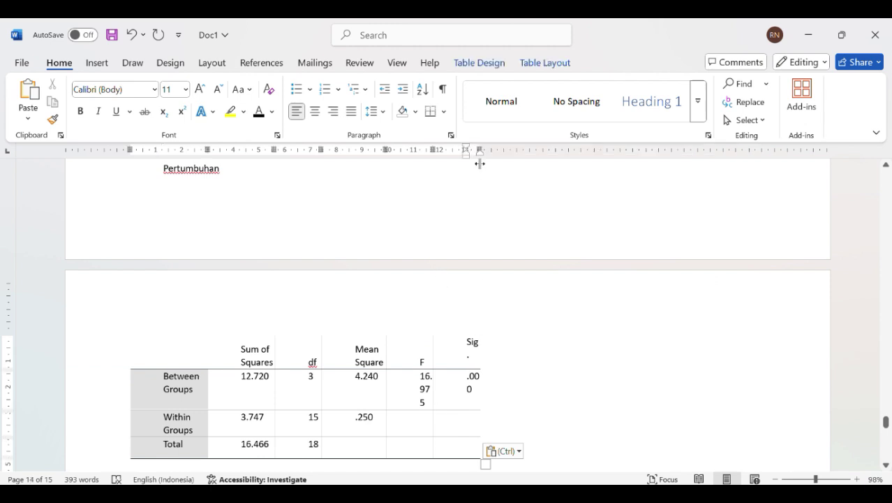
left_click_drag(480, 150, 530, 149)
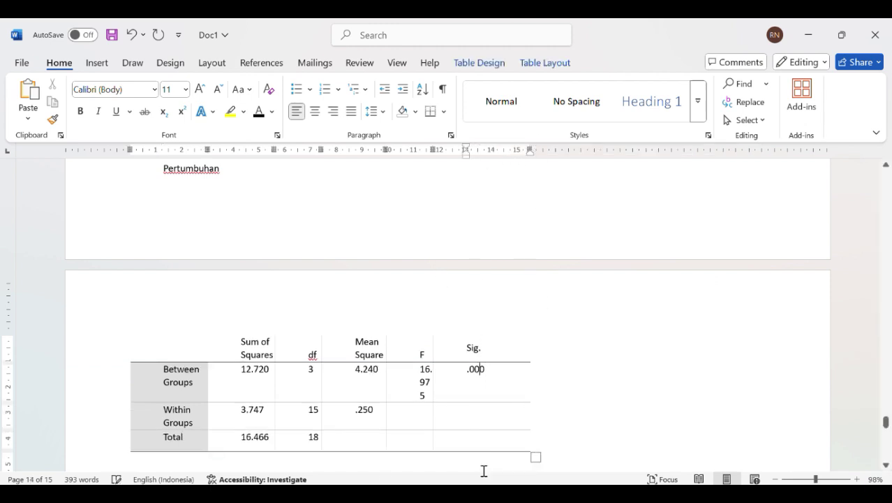
Check the ANOVA table against the Tabel anova rule and highlight the Between Groups Sig. value in yellow.
scroll(482, 444, "up", 2)
scroll(482, 442, "down", 1)
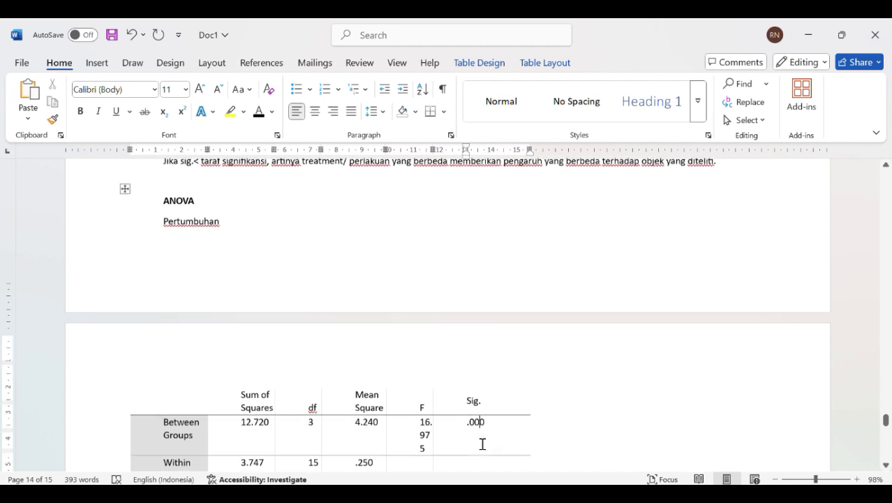
scroll(482, 444, "down", 1)
scroll(482, 444, "up", 1)
scroll(482, 444, "down", 2)
scroll(482, 444, "up", 2)
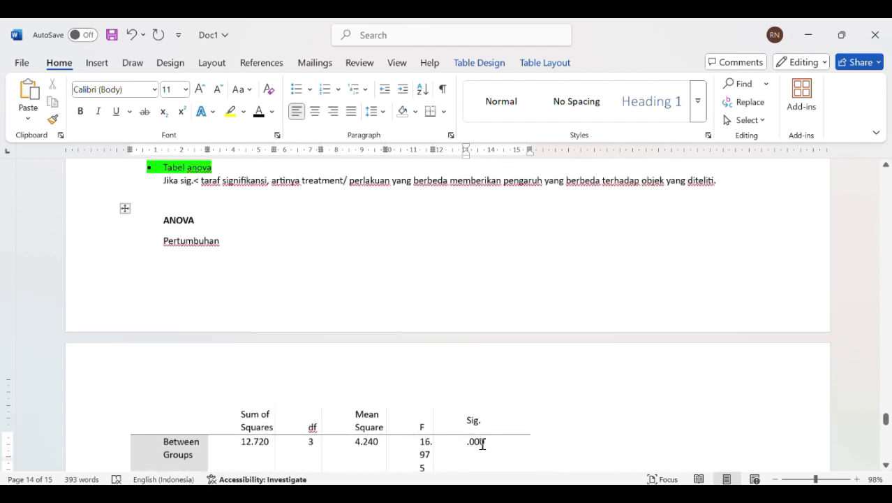
scroll(482, 444, "up", 1)
scroll(482, 442, "down", 2)
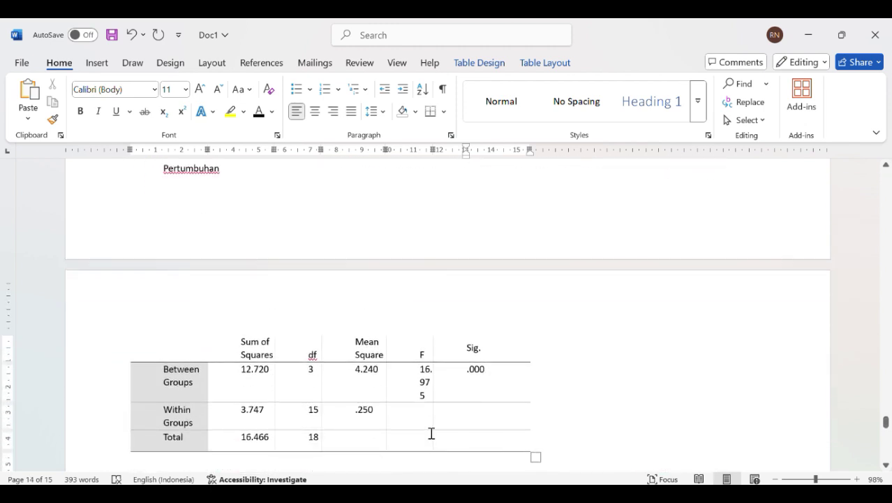
scroll(431, 433, "up", 3)
scroll(431, 427, "down", 2)
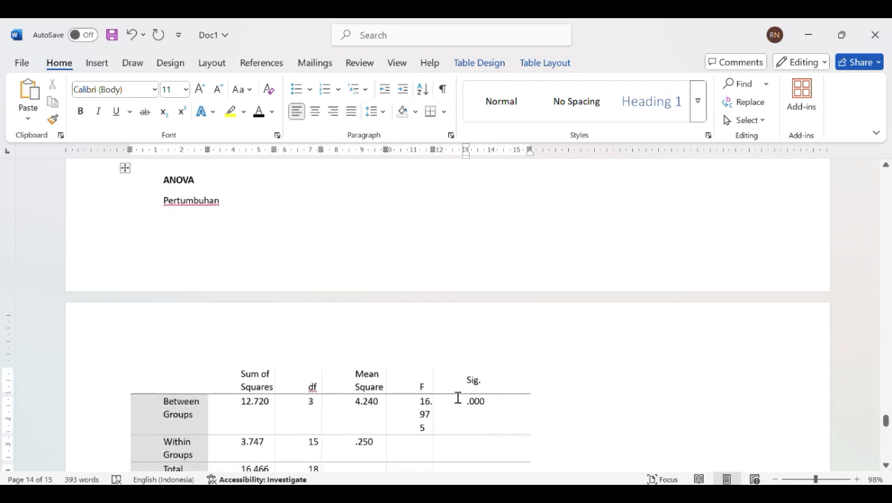
left_click_drag(462, 401, 486, 403)
left_click(231, 112)
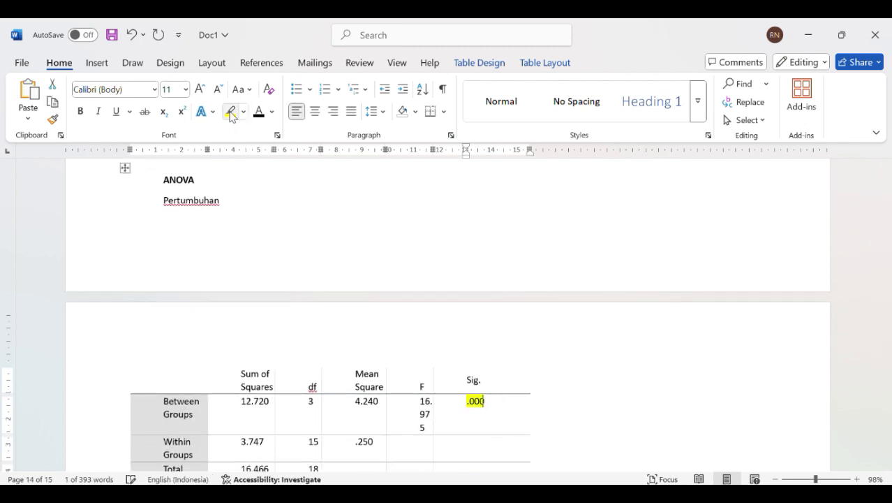
left_click(492, 454)
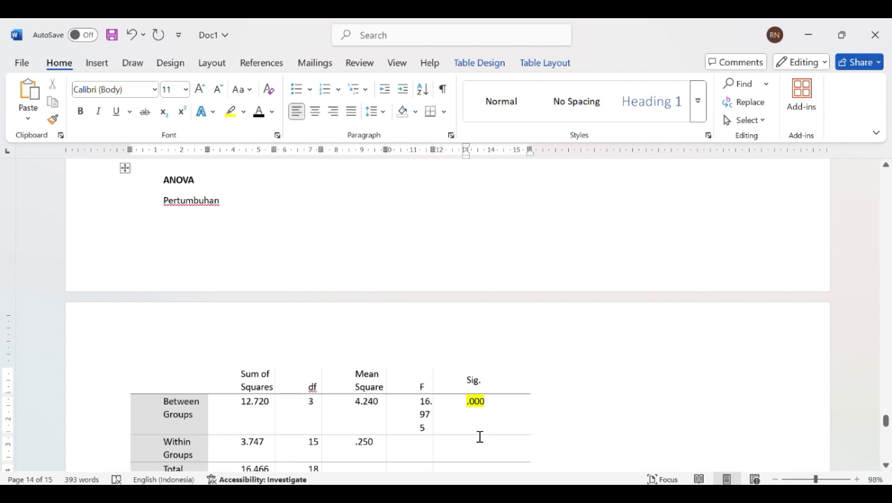
Reveal the hidden conclusion sentence after "Kesimpulan;" below the ANOVA table by changing its font color to black.
scroll(500, 419, "up", 2)
scroll(506, 416, "down", 7)
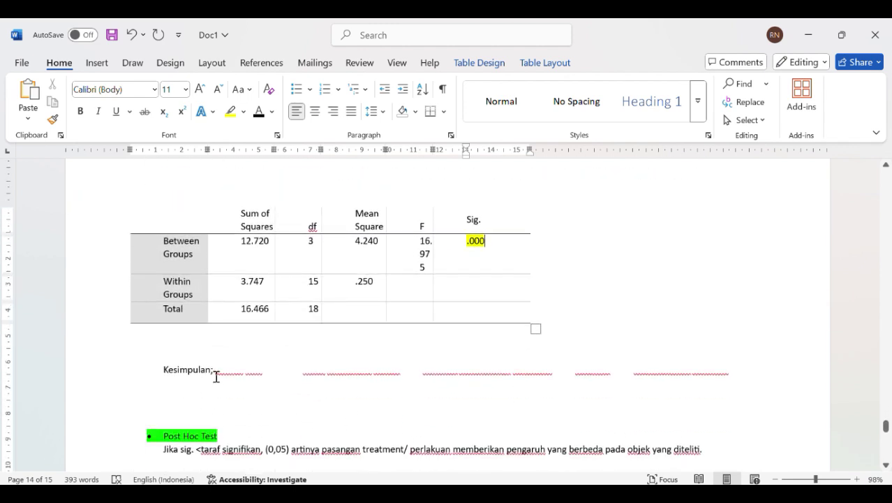
left_click(460, 376)
left_click_drag(734, 373, 218, 371)
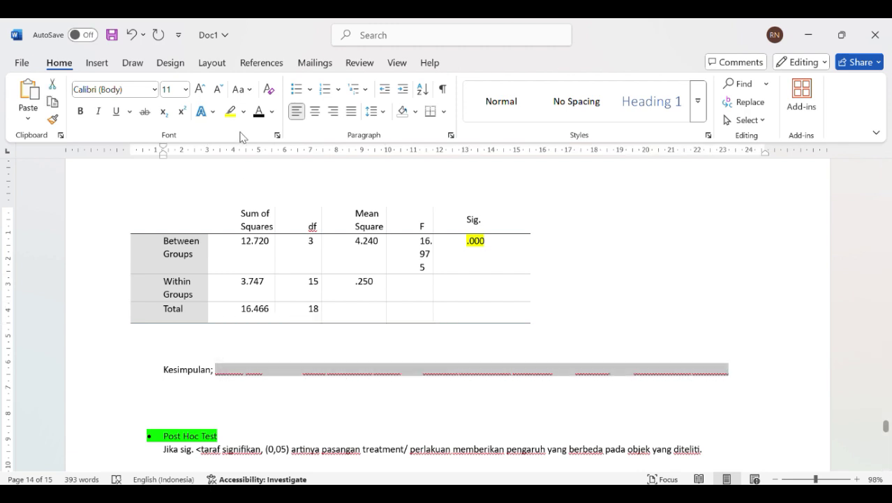
left_click(258, 112)
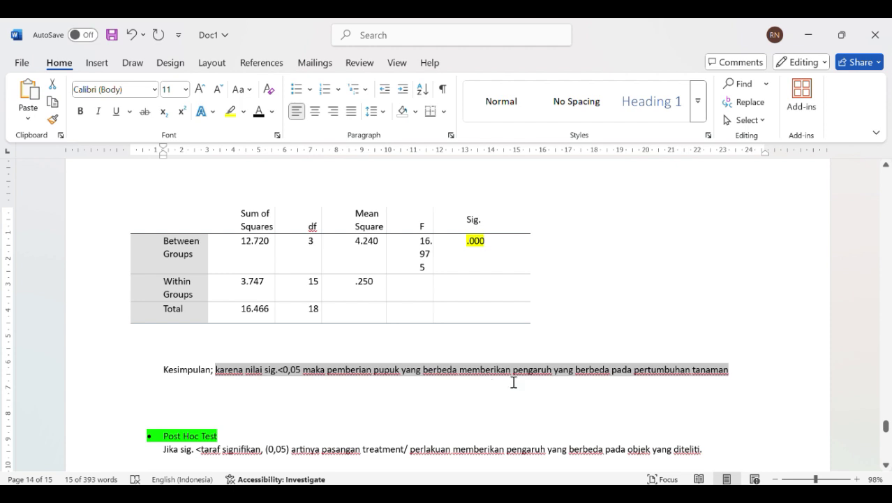
Check the Post Hoc Test rule, switch to the SPSS Statistics Viewer and copy the Tukey B homogeneous subsets table for Pertumbuhan.
scroll(496, 377, "down", 2)
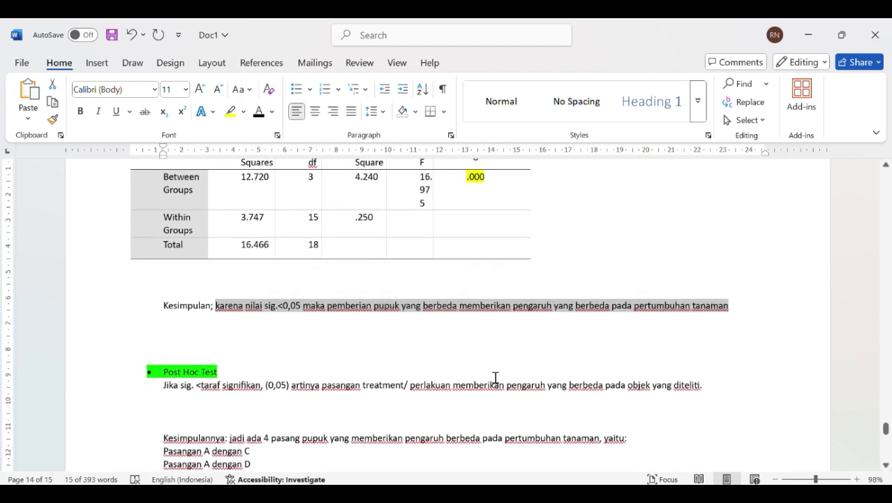
scroll(372, 348, "down", 1)
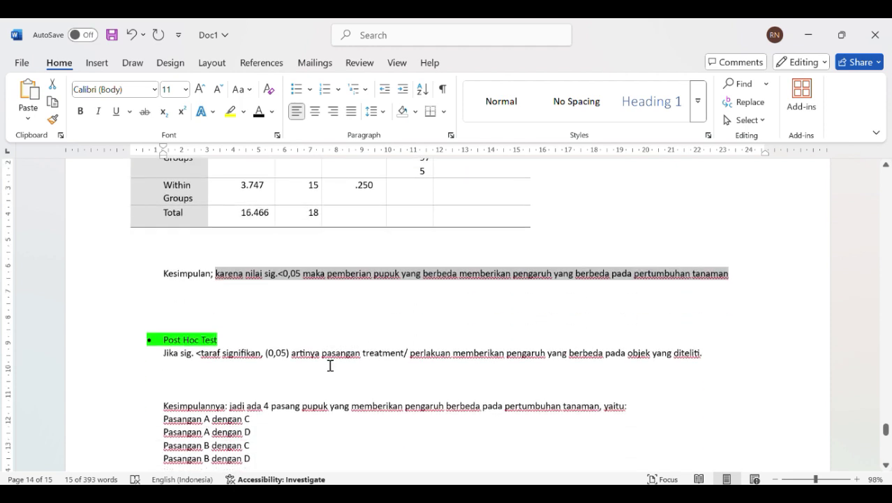
scroll(195, 383, "up", 1)
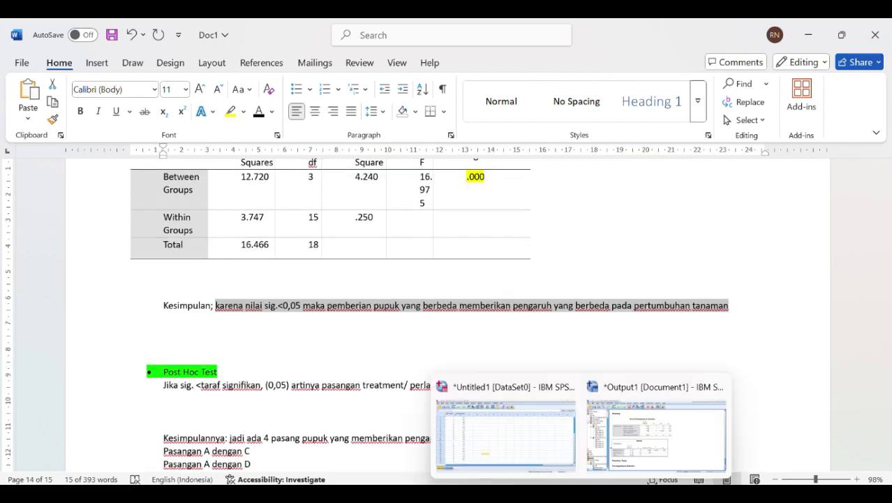
left_click(632, 446)
scroll(486, 410, "down", 5)
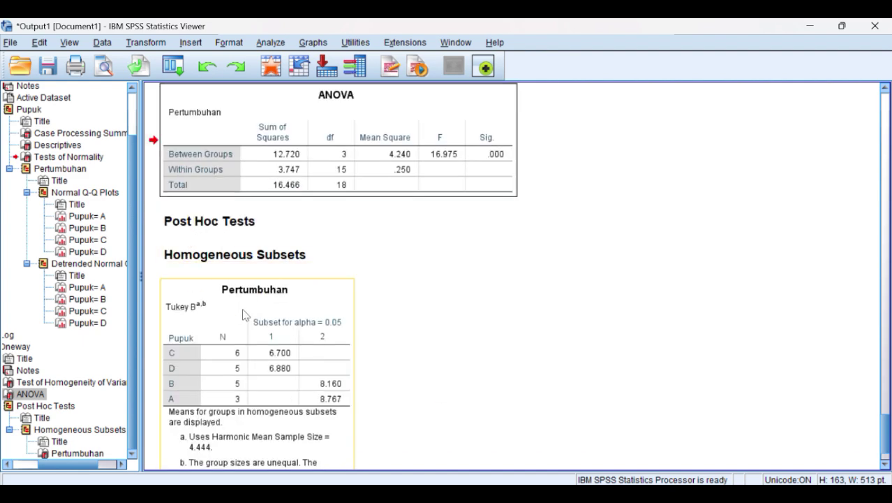
scroll(243, 310, "down", 2)
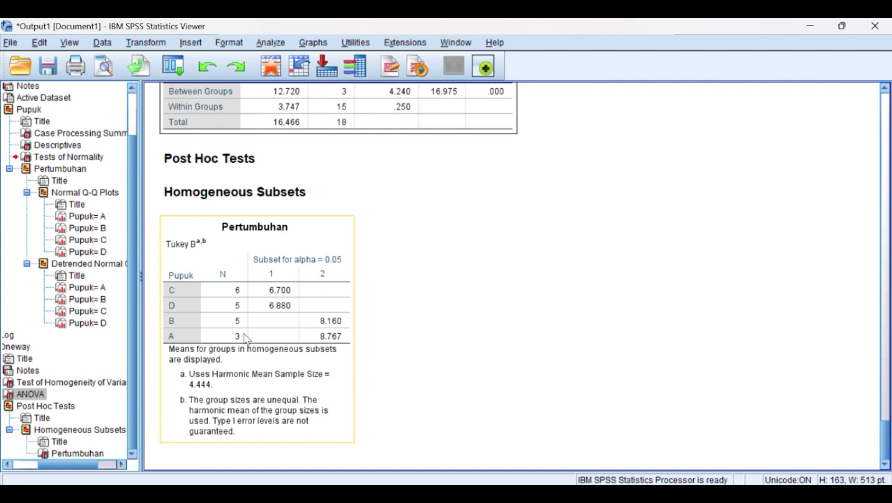
right_click(283, 330)
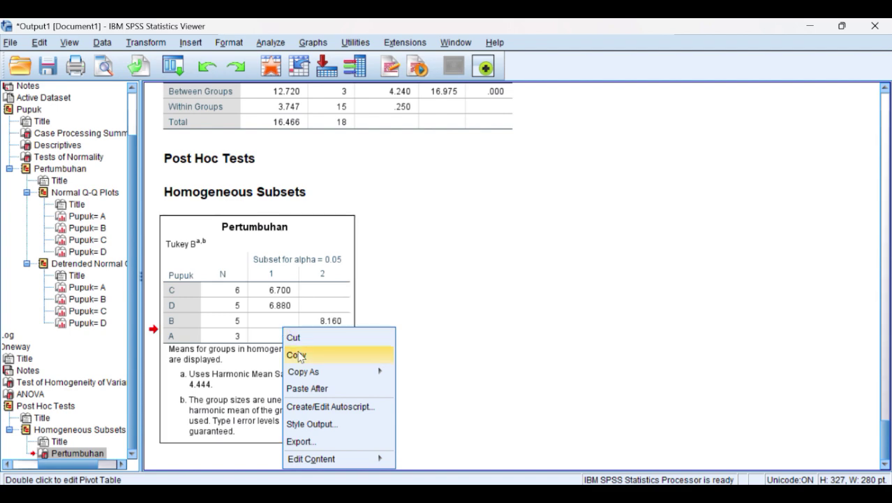
left_click(314, 354)
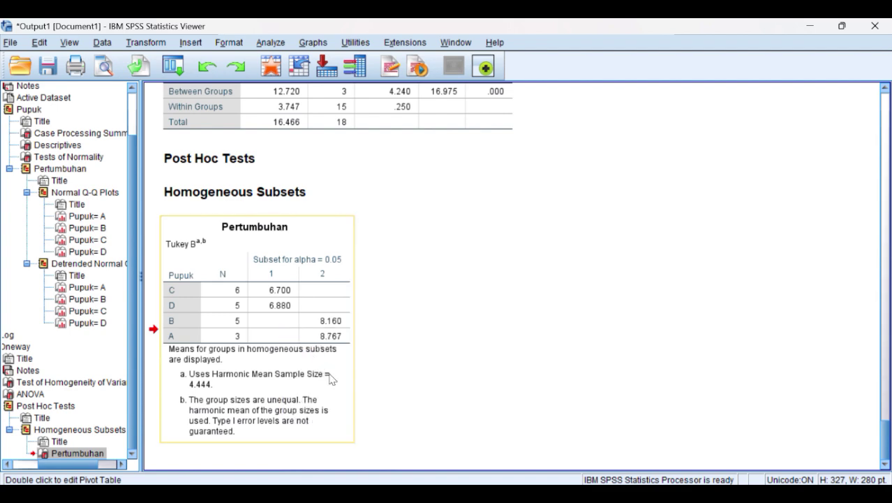
Return to the Word document and paste the Tukey B table on the blank line below the Post Hoc Test rule.
left_click(550, 427)
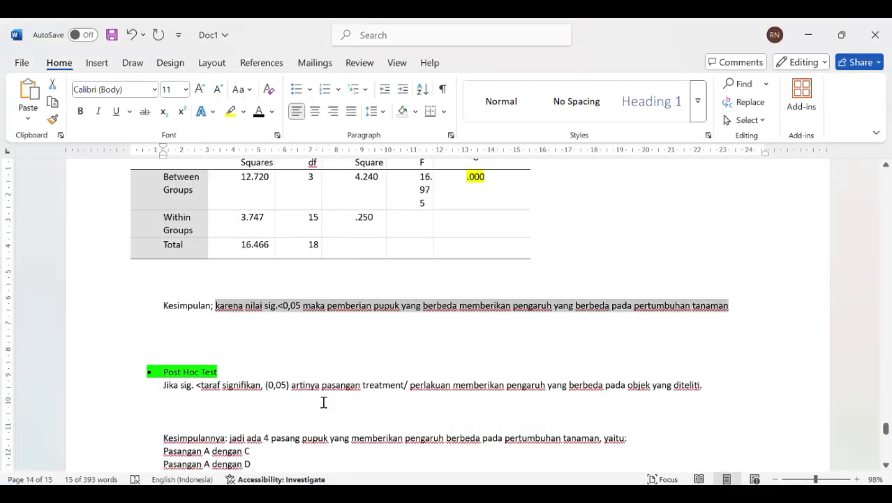
scroll(294, 383, "down", 1)
left_click(250, 381)
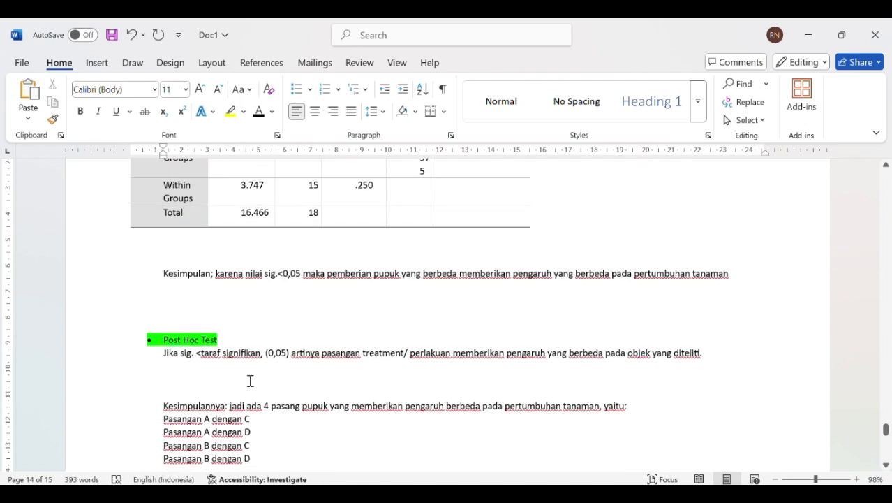
key("ctrl+v")
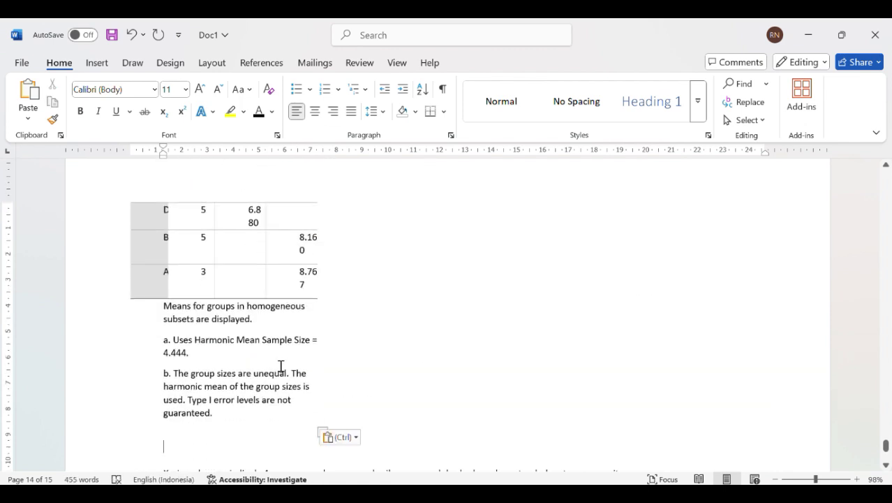
Widen the subset 2 column and the Pupuk column of the pasted Tukey B table.
left_click(274, 268)
left_click_drag(320, 150, 368, 150)
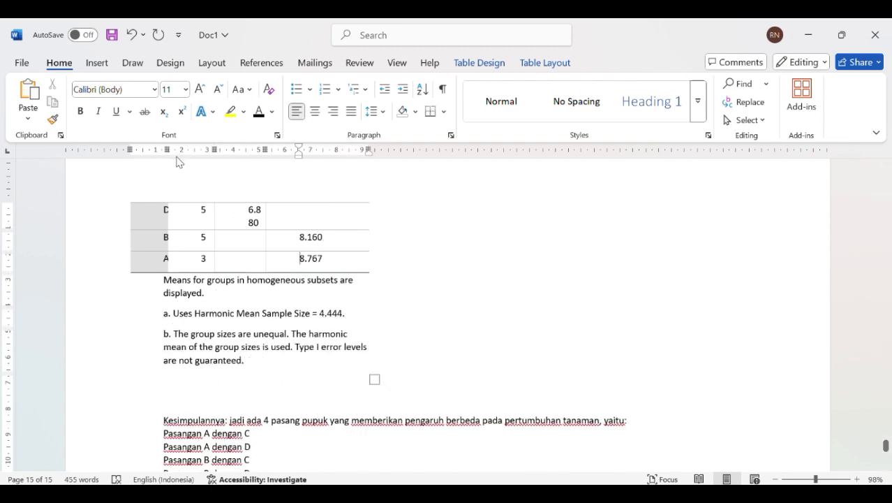
left_click_drag(168, 150, 189, 150)
Insert blank lines above the Tukey B table until the whole table starts on the next page.
scroll(245, 211, "up", 5)
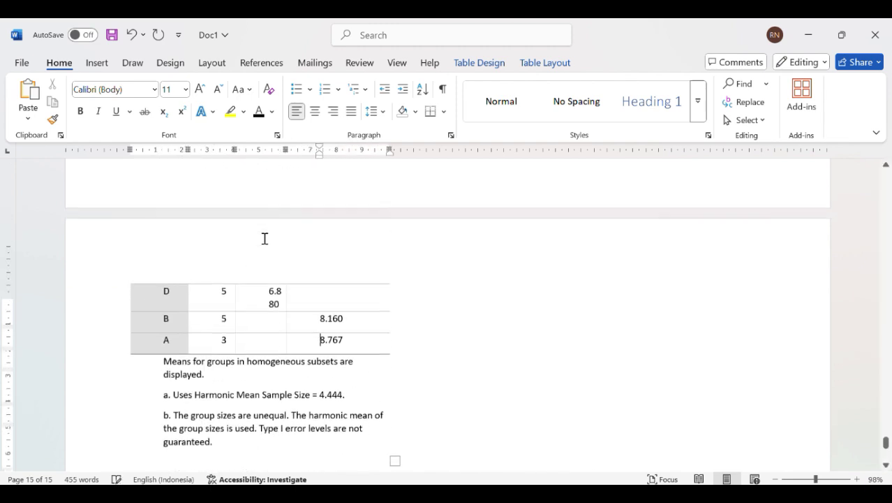
scroll(314, 210, "up", 3)
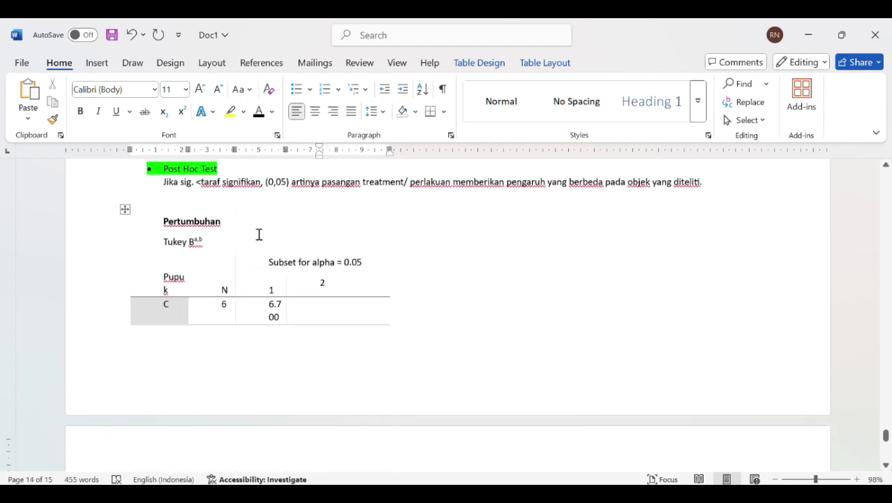
left_click(221, 203)
key("Return")
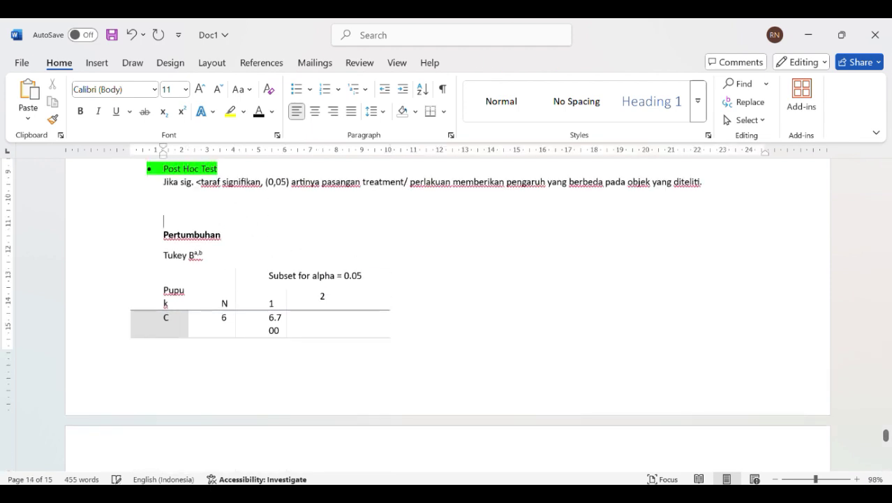
key("Return")
key("Return")
key("Return")
key("Return")
key("Return")
key("Return")
key("Return")
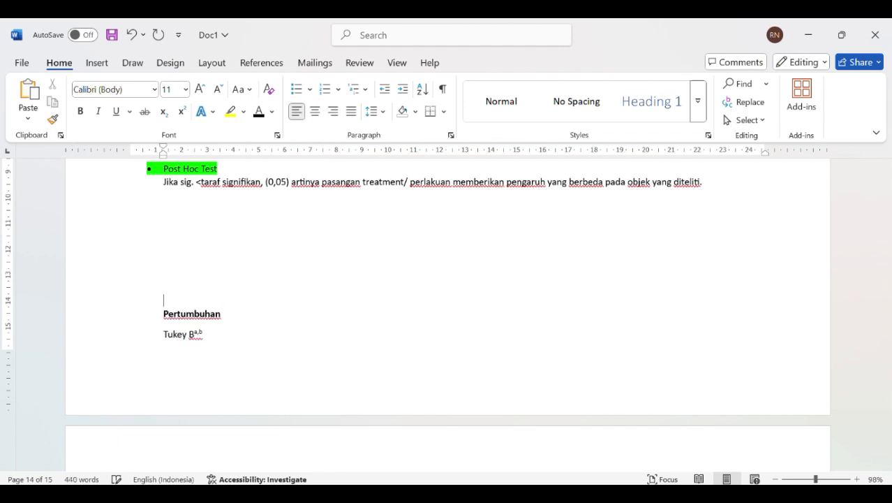
key("Return")
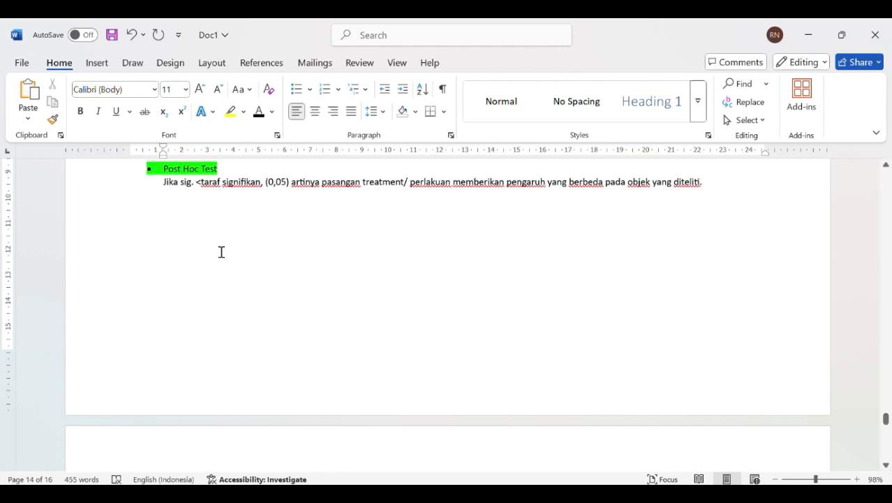
Widen the remaining columns of the Tukey B table so that the Pupuk heading and the subset means each fit on one line.
scroll(267, 323, "down", 5)
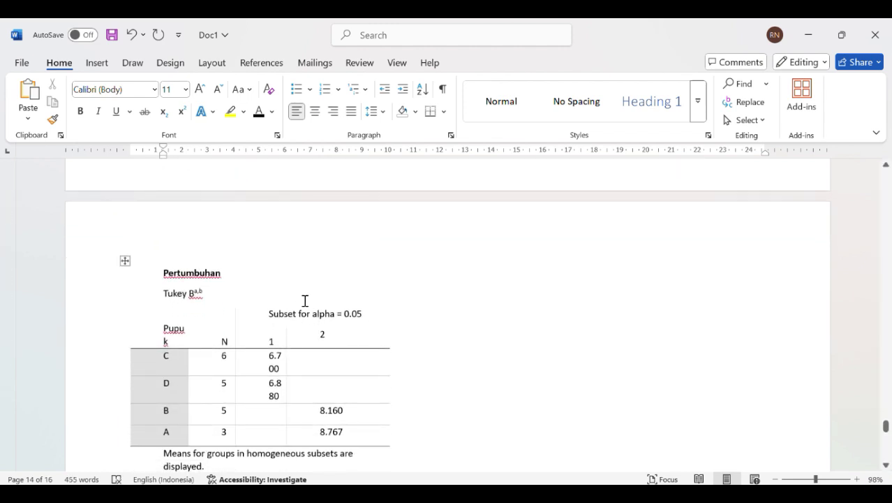
scroll(304, 299, "down", 1)
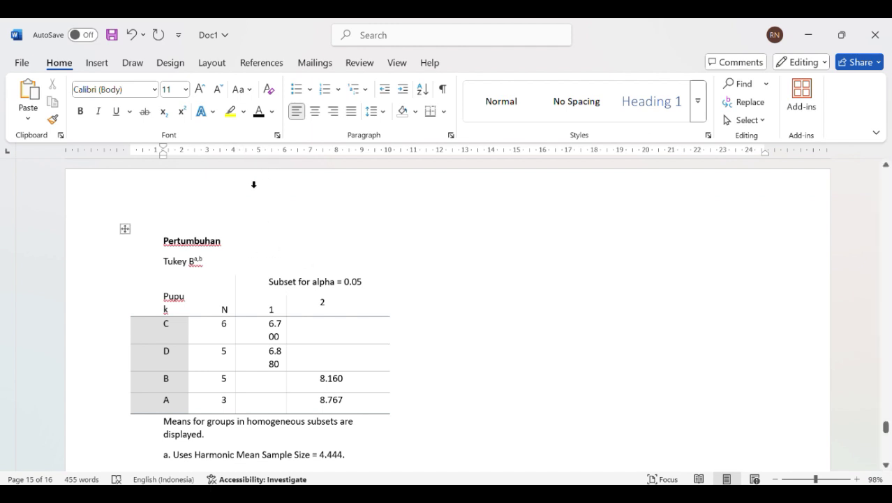
left_click(259, 337)
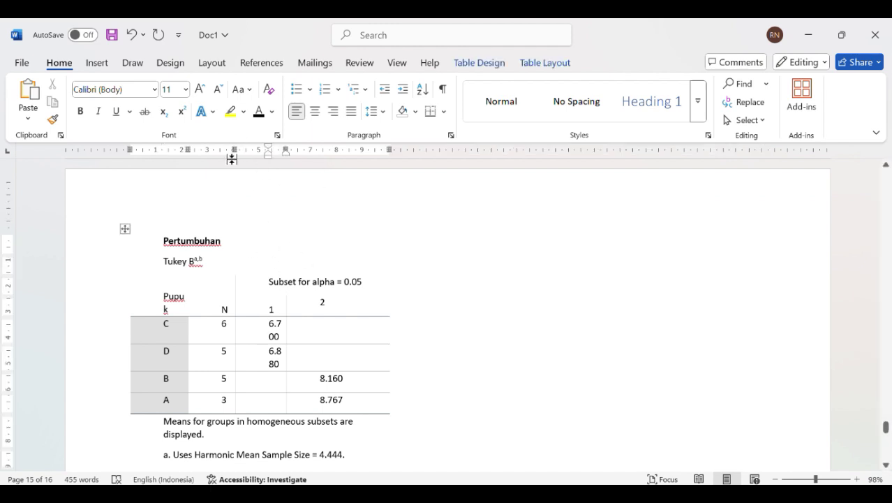
left_click_drag(231, 160, 263, 156)
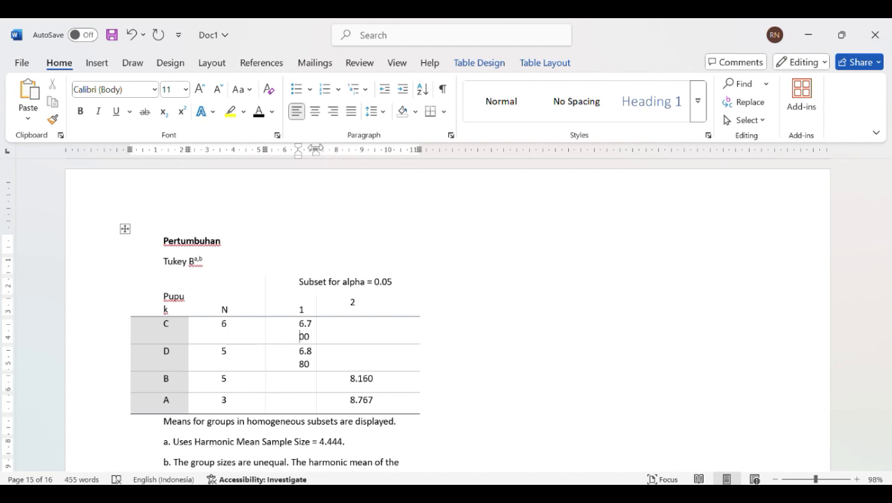
left_click_drag(317, 149, 355, 146)
mouse_move(459, 149)
left_mouse_down()
mouse_move(549, 148)
mouse_move(493, 148)
mouse_move(559, 133)
mouse_move(516, 144)
left_mouse_up()
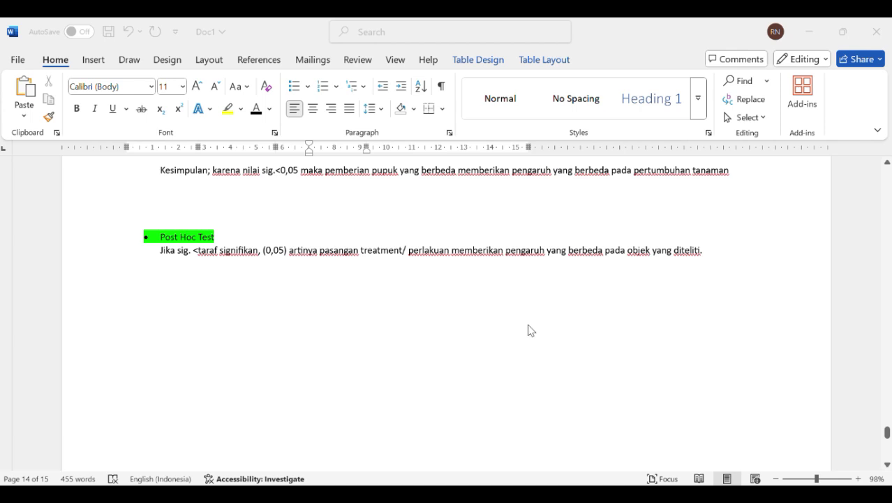
Examine the Tukey B subsets against the listed fertilizer pairs and look back through the document up to the title ANOVA SATU ARAH DENGAN SPSS.
scroll(528, 331, "down", 2)
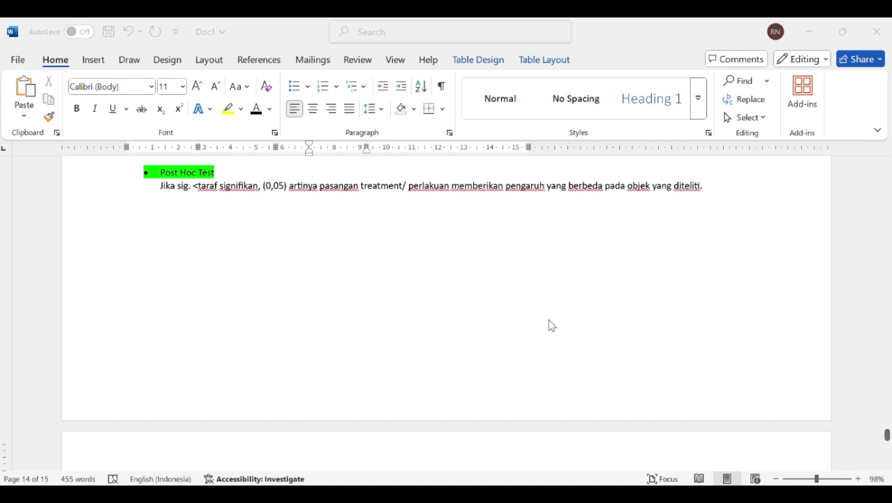
scroll(548, 326, "down", 8)
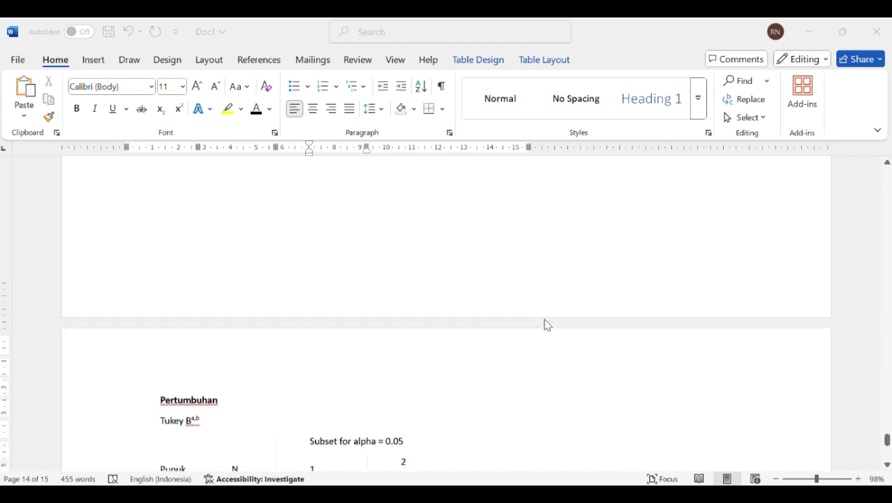
scroll(347, 366, "down", 2)
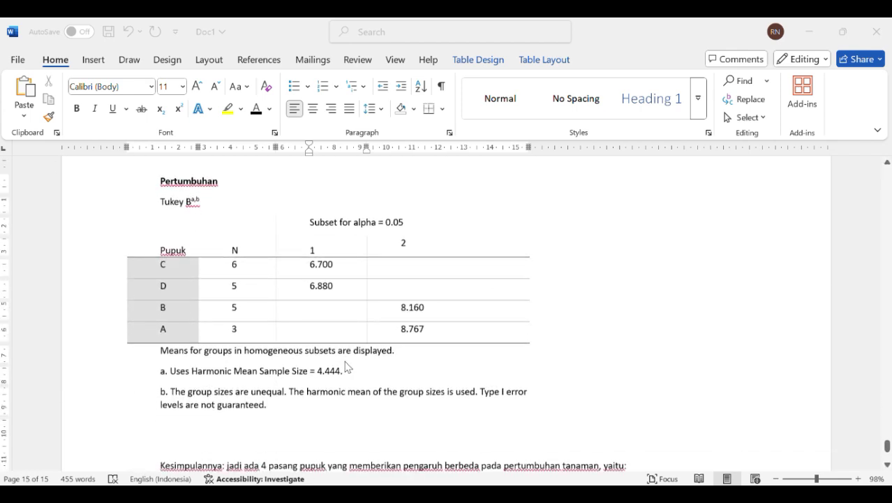
scroll(434, 308, "down", 2)
scroll(434, 312, "down", 2)
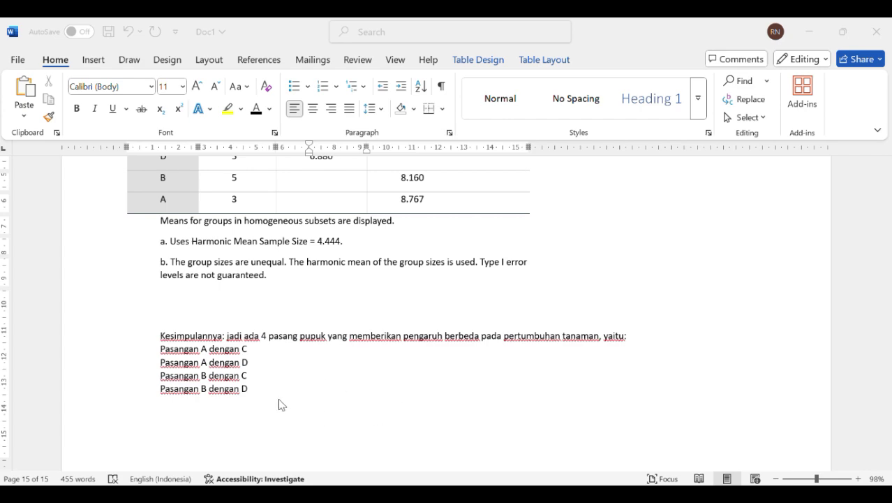
scroll(372, 401, "up", 15)
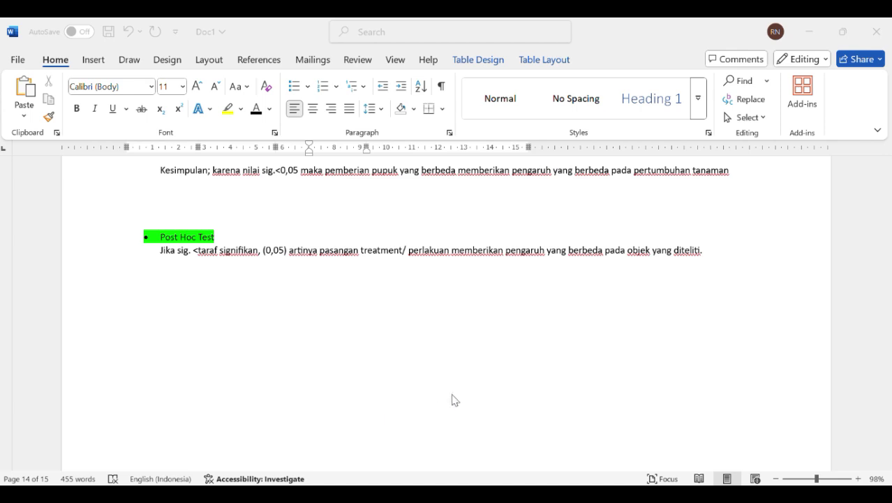
scroll(451, 396, "up", 3)
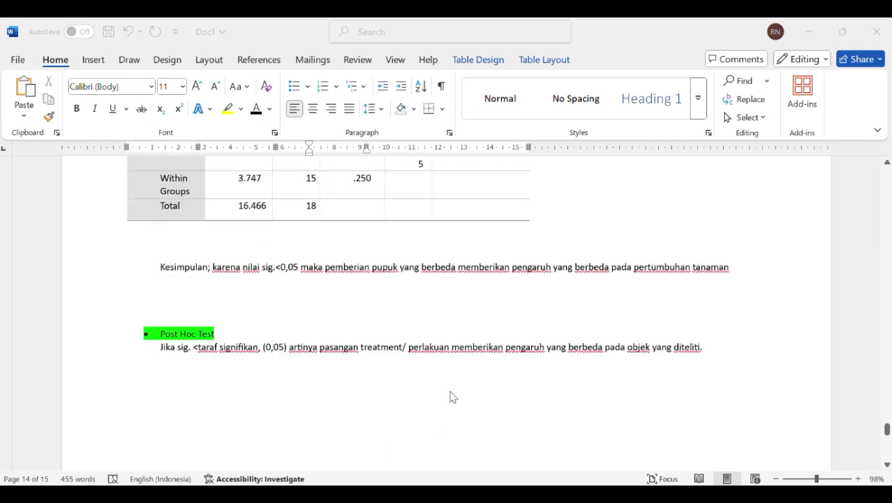
scroll(450, 397, "up", 10)
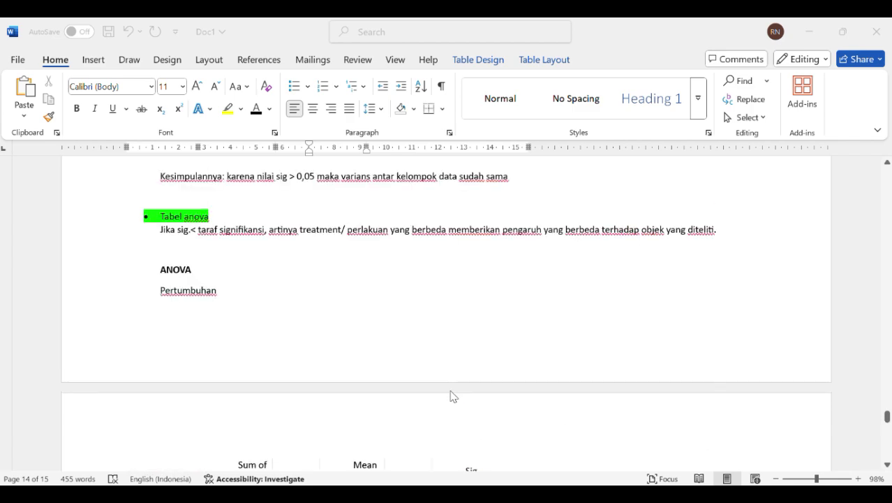
scroll(451, 397, "up", 20)
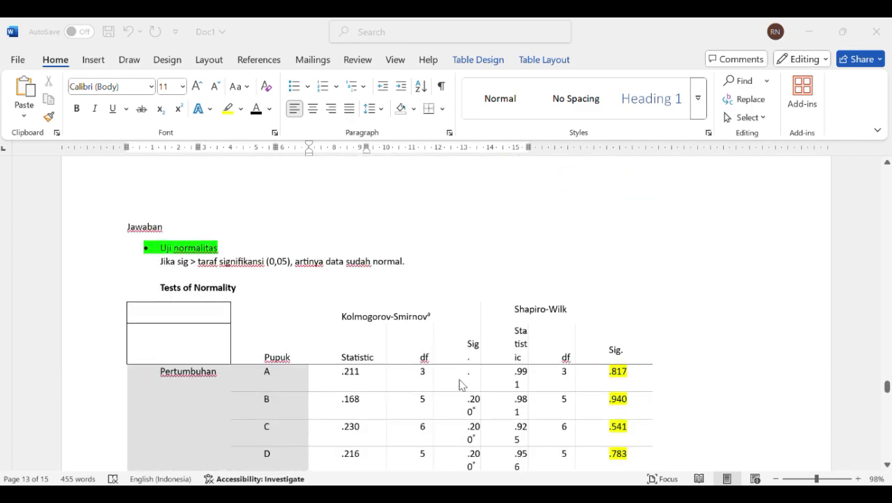
scroll(459, 384, "up", 20)
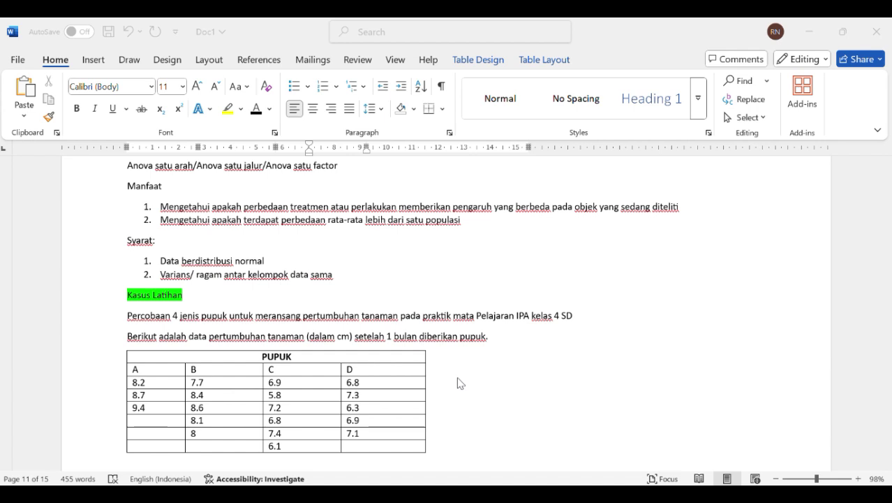
scroll(464, 383, "up", 3)
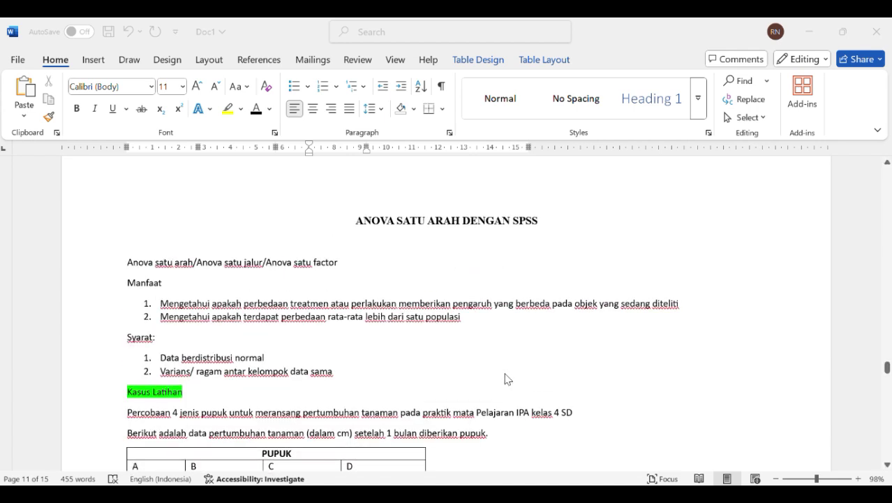